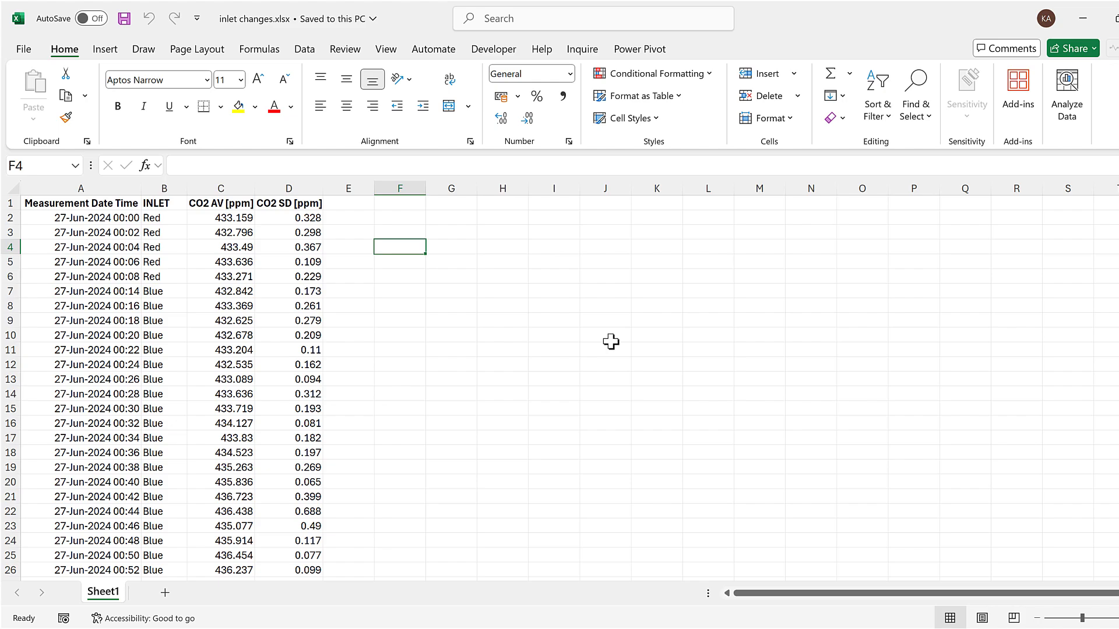
# - Highlight column B cells equal to 'Red' with Light Red Fill with Dark Red Text
pyautogui.click(164, 188)
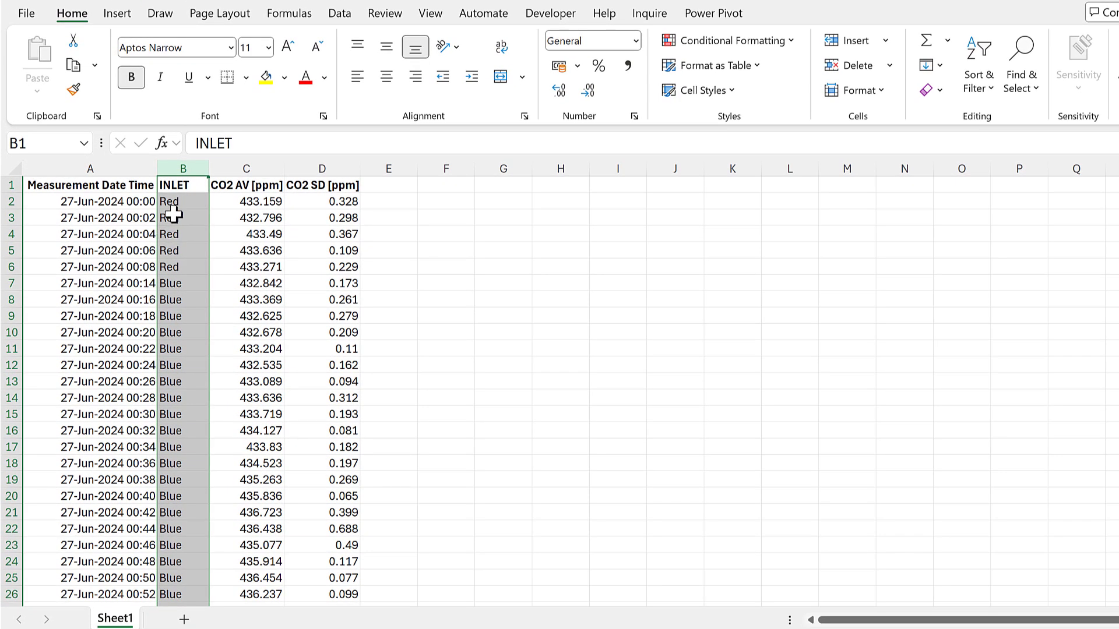
pyautogui.click(730, 42)
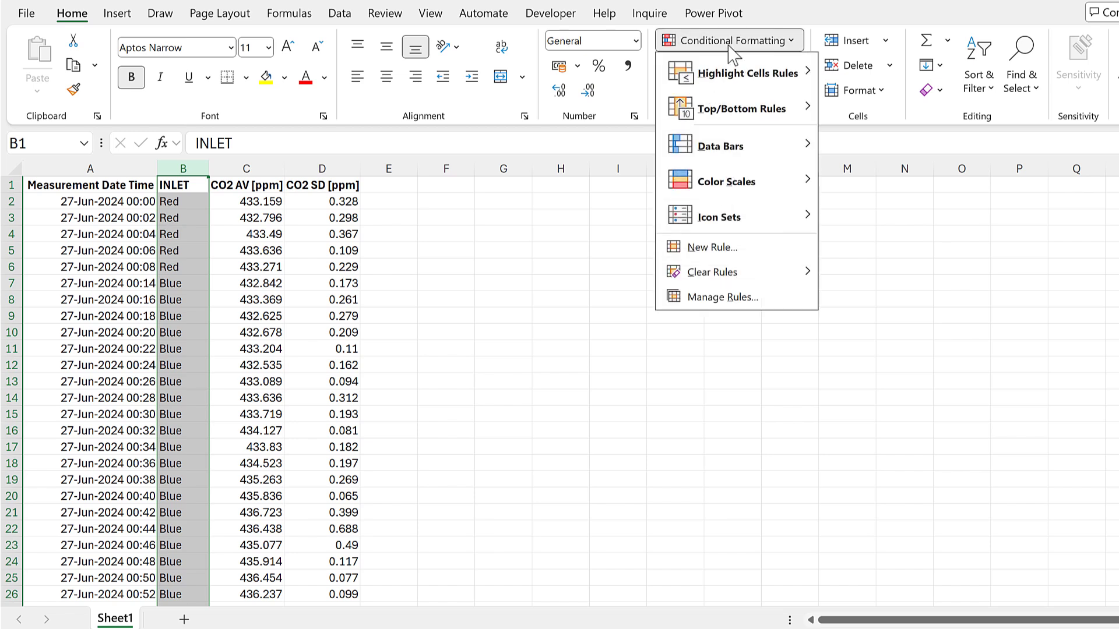
pyautogui.moveTo(733, 82)
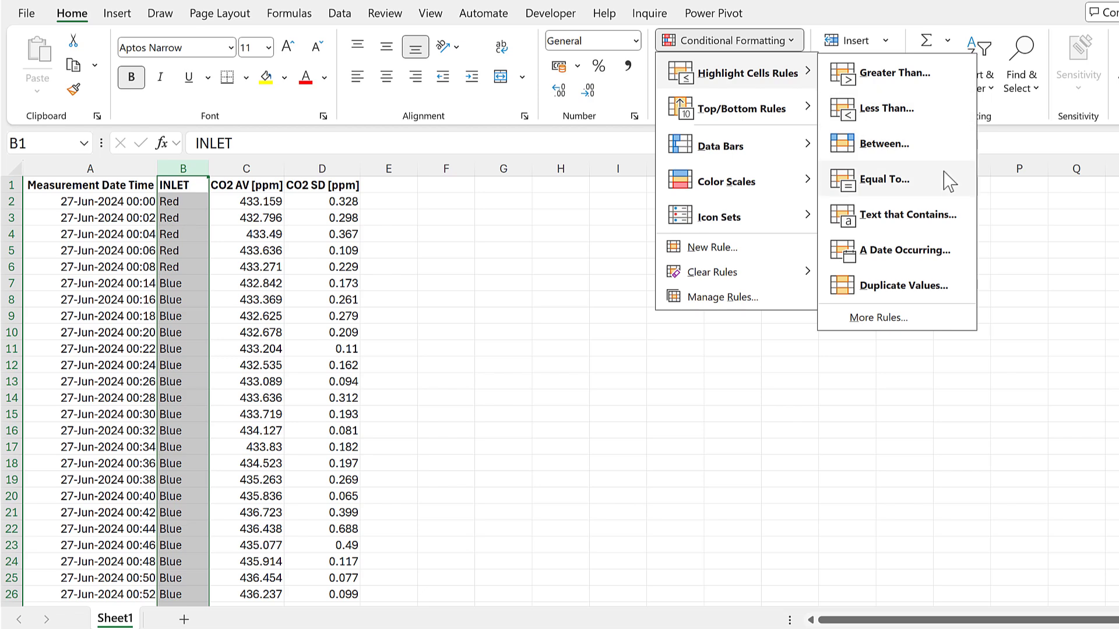
pyautogui.click(950, 185)
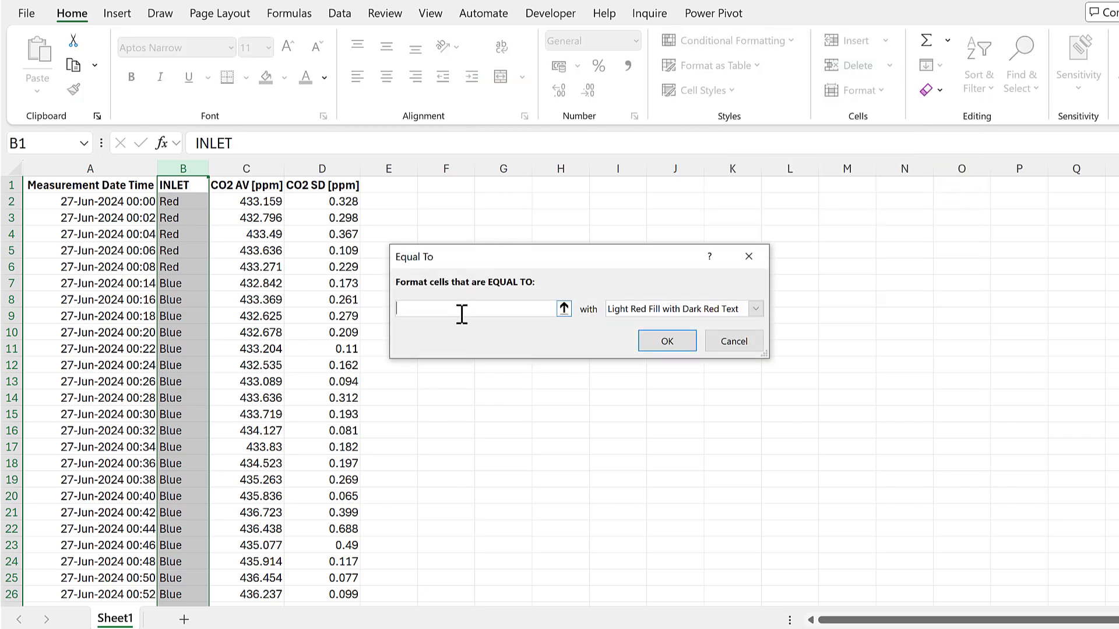
pyautogui.write('Red')
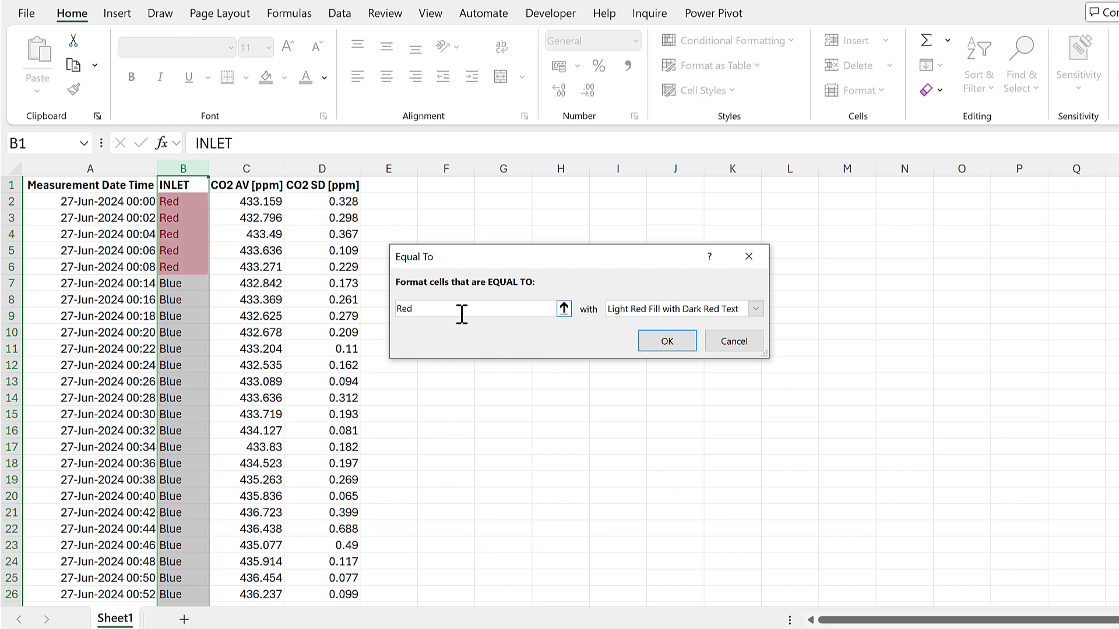
pyautogui.click(645, 350)
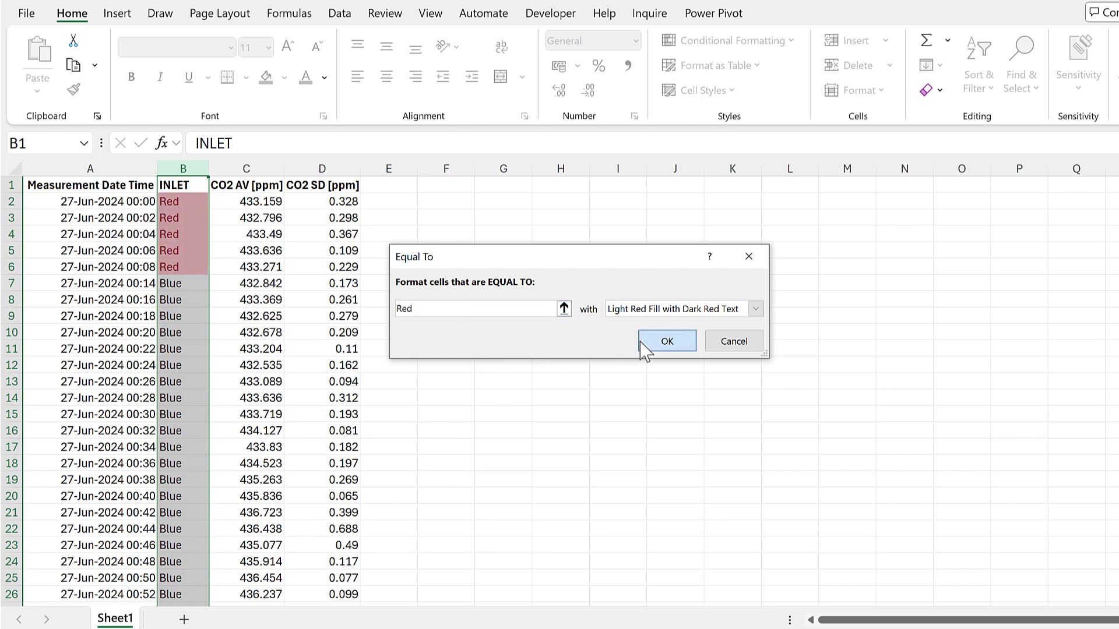
pyautogui.click(187, 233)
pyautogui.scroll(-12, 194, 274)
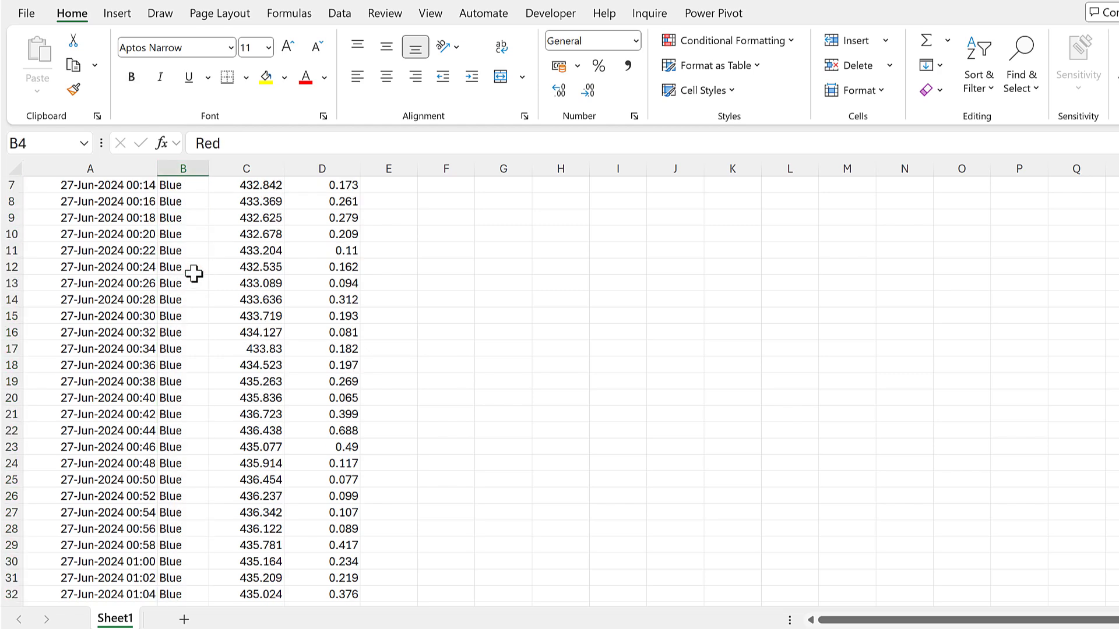
pyautogui.scroll(-13, 188, 274)
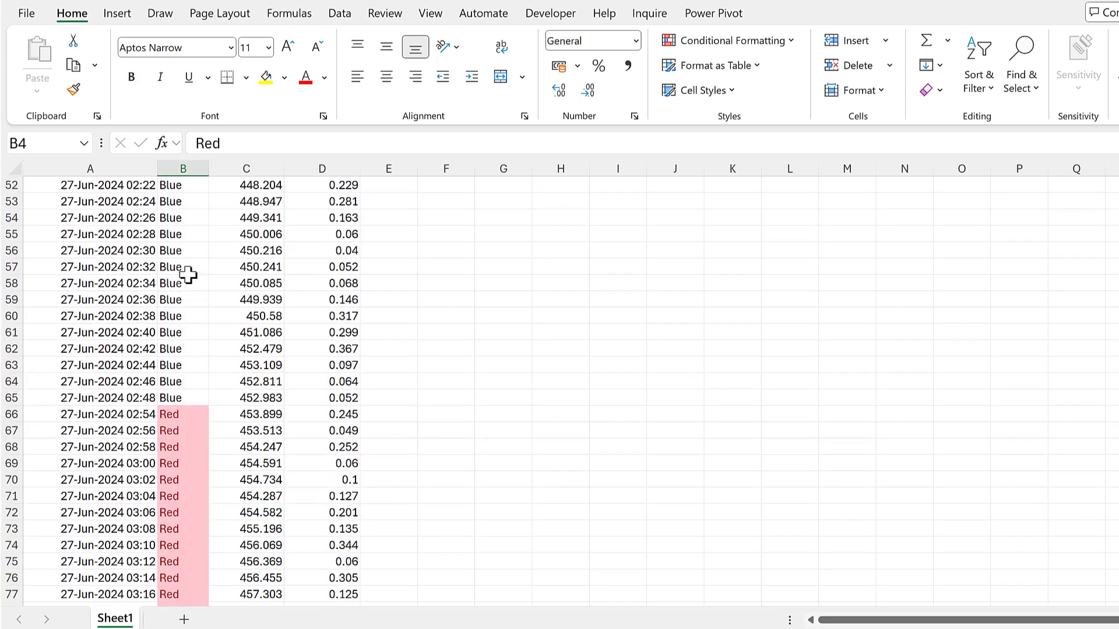
pyautogui.scroll(-14, 188, 274)
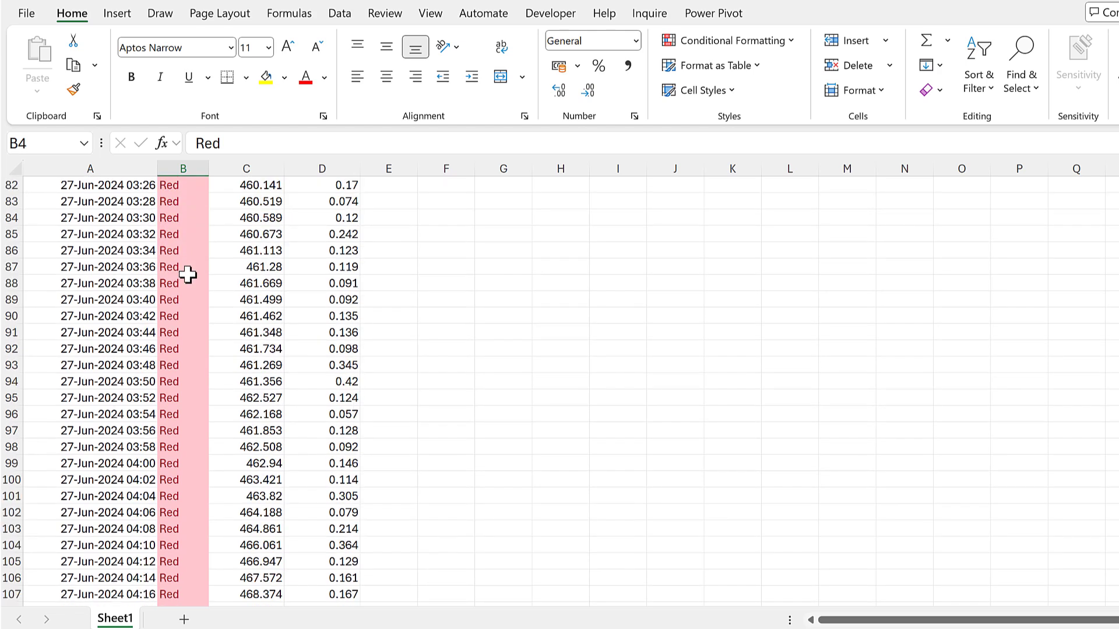
pyautogui.scroll(-17, 186, 272)
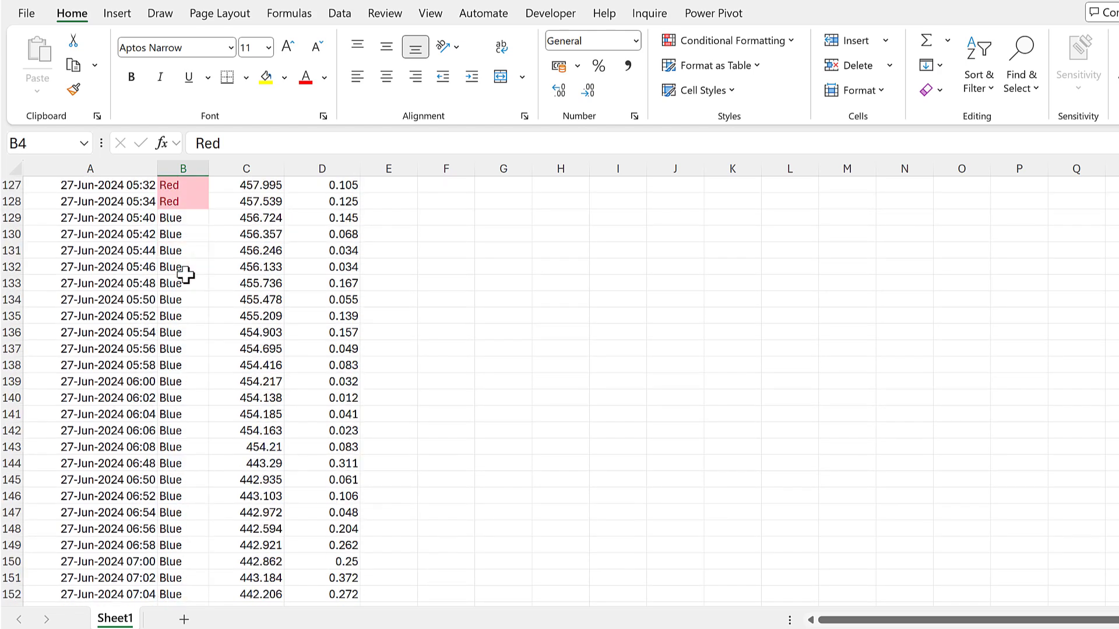
pyautogui.scroll(-4, 184, 278)
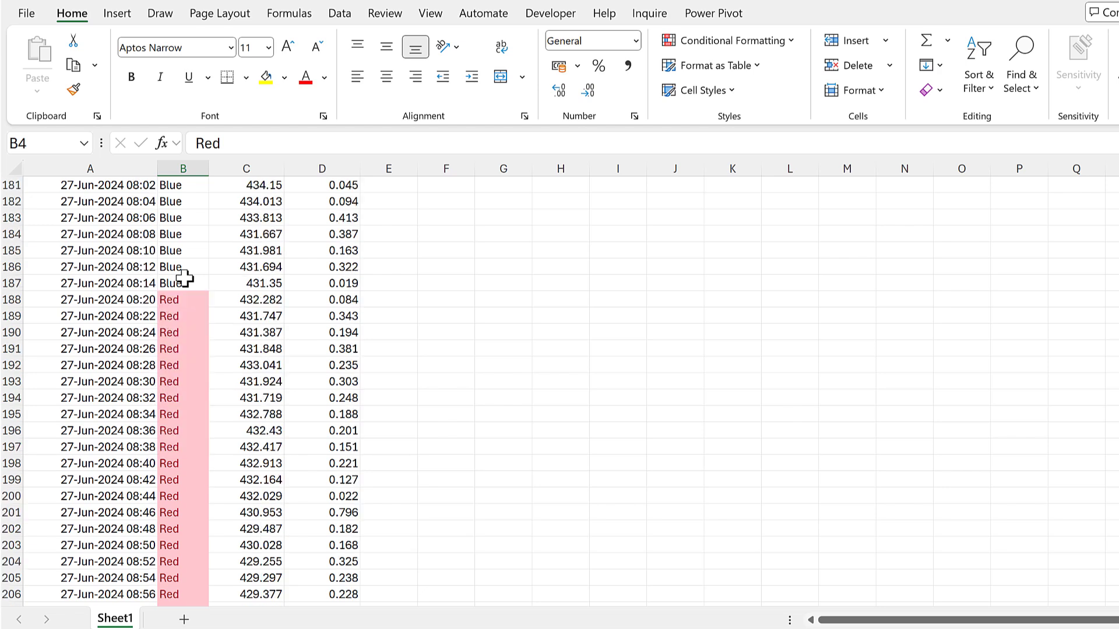
pyautogui.click(424, 272)
pyautogui.hotkey('ctrl', 'Home')
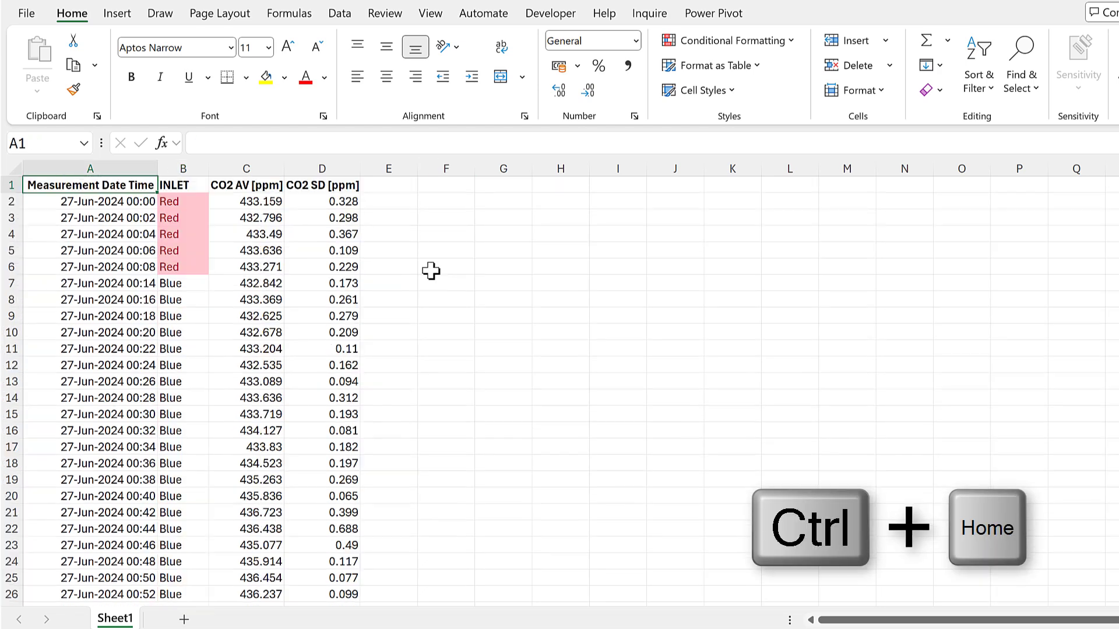
# - Delete columns C and D, the CO2 AV [ppm] and CO2 SD [ppm] columns
pyautogui.moveTo(257, 170); pyautogui.dragTo(303, 170)
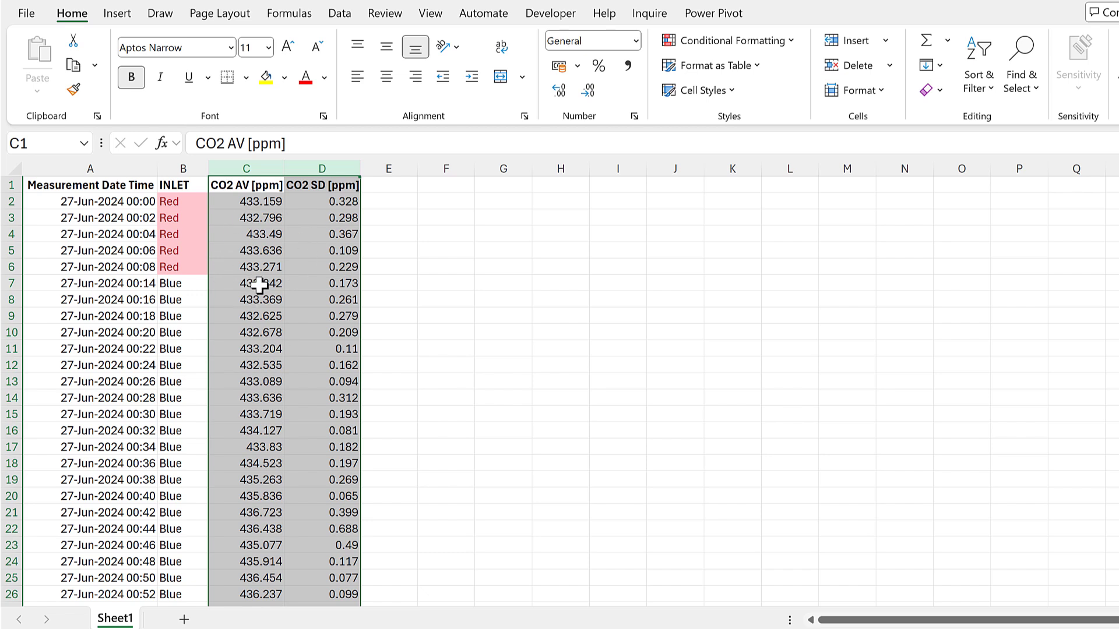
pyautogui.rightClick(269, 169)
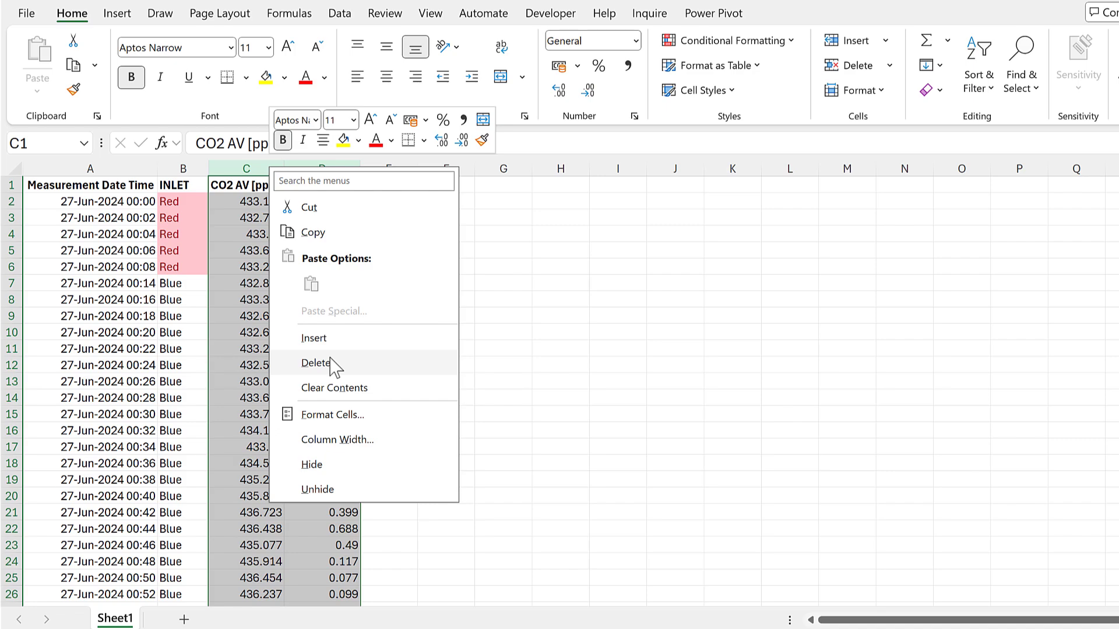
pyautogui.click(315, 363)
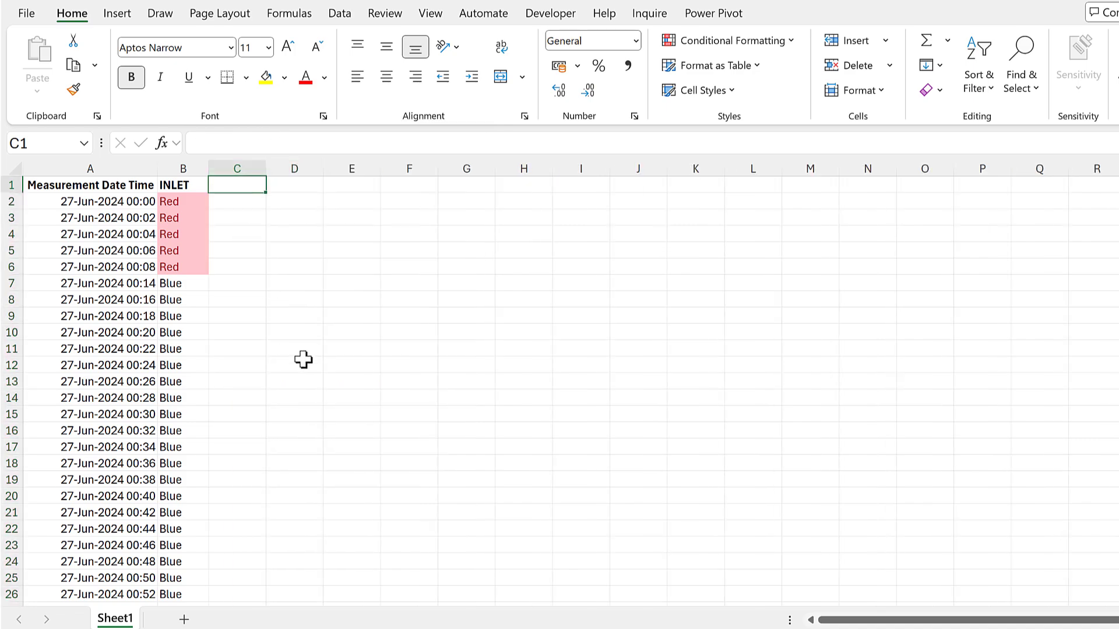
# - Enter the header 'Change' in C1 and a starting 0 in C2
pyautogui.write('Change')
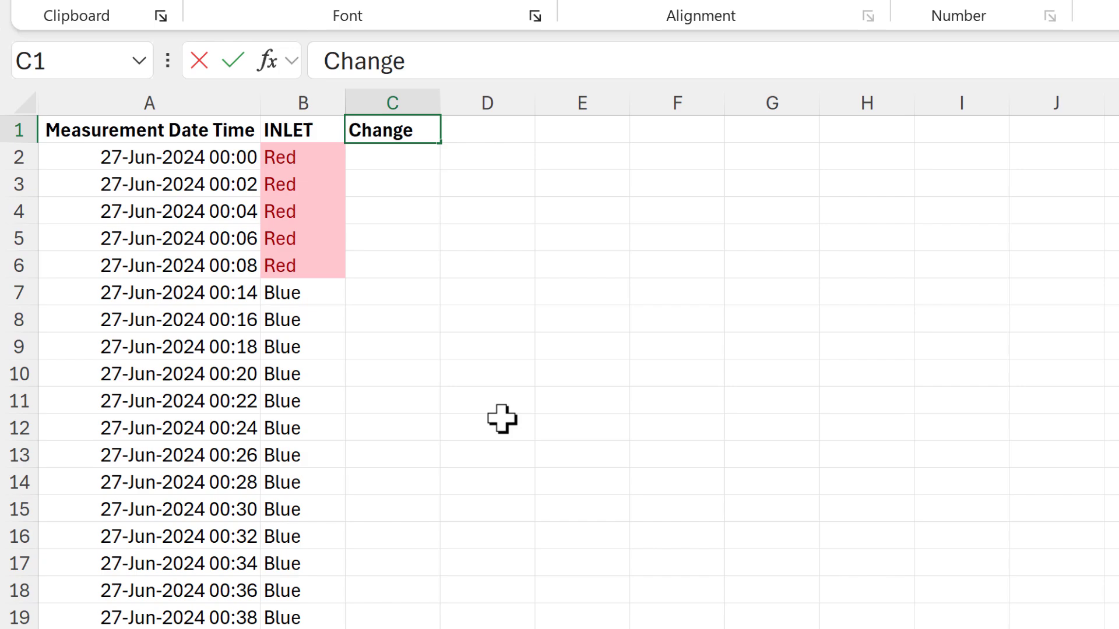
pyautogui.press('Return')
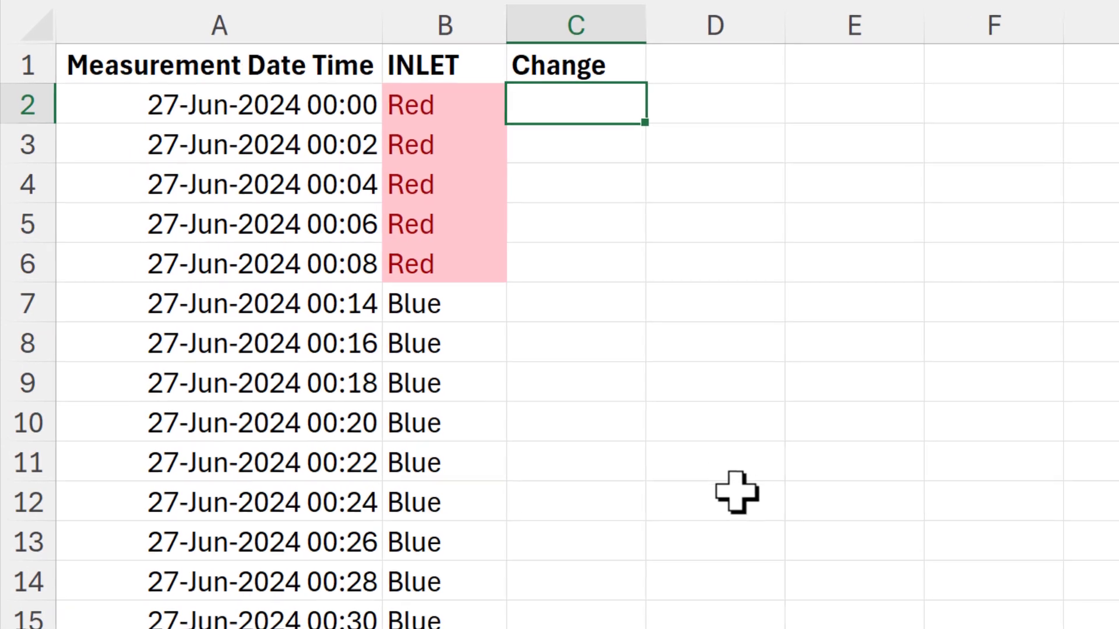
pyautogui.write('0')
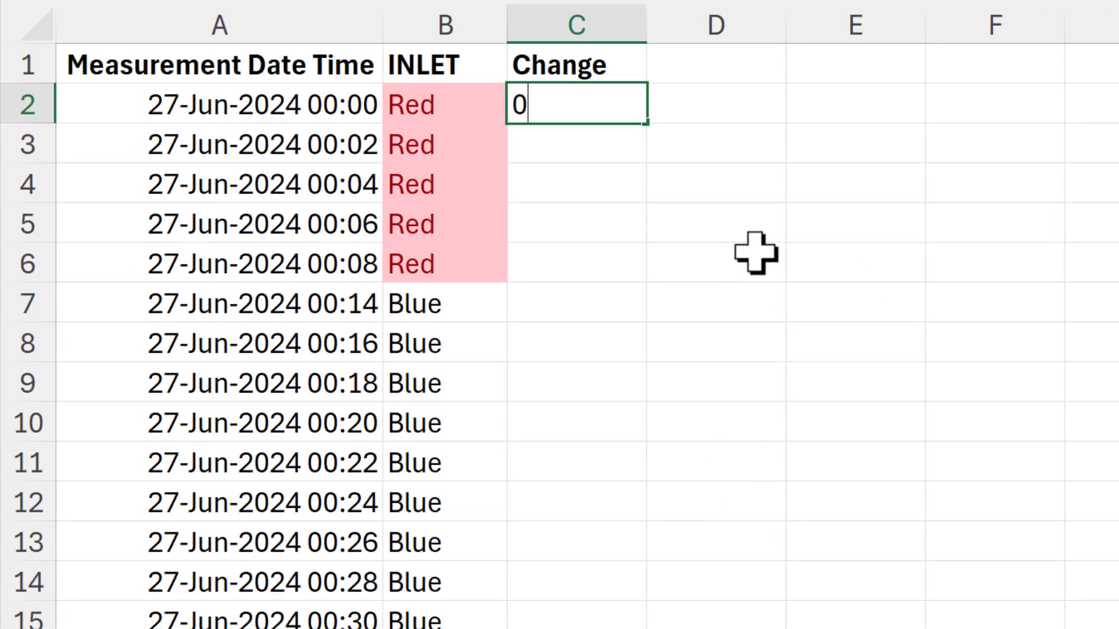
pyautogui.press('Return')
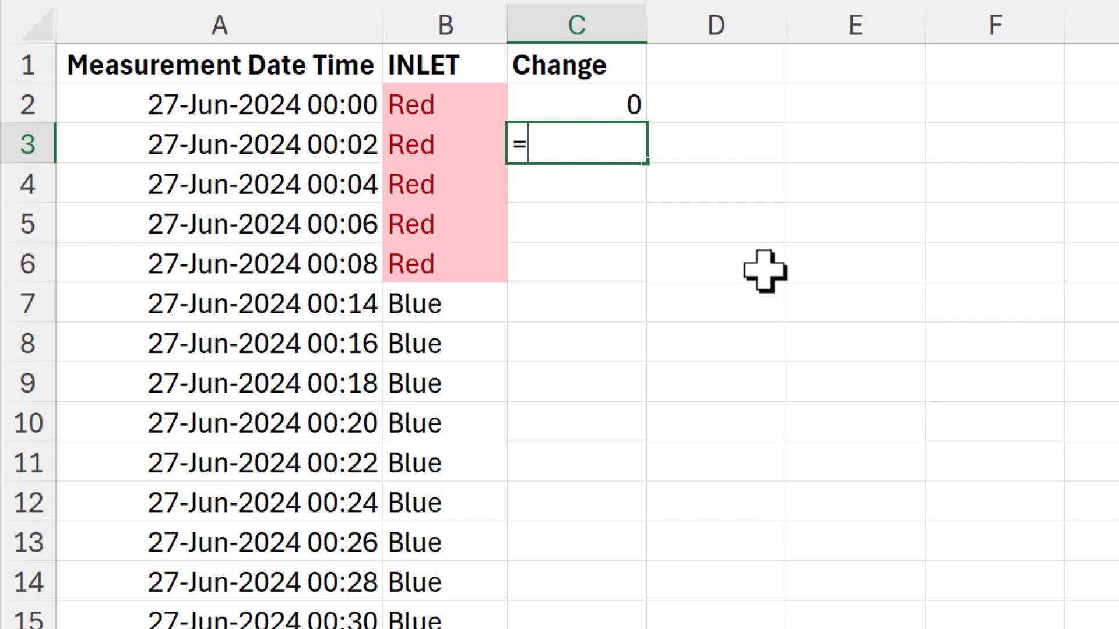
# - Enter =IF(B3=B2,0,"Change") in C3 to flag inlet switches
pyautogui.write('=if')
pyautogui.press('Tab')
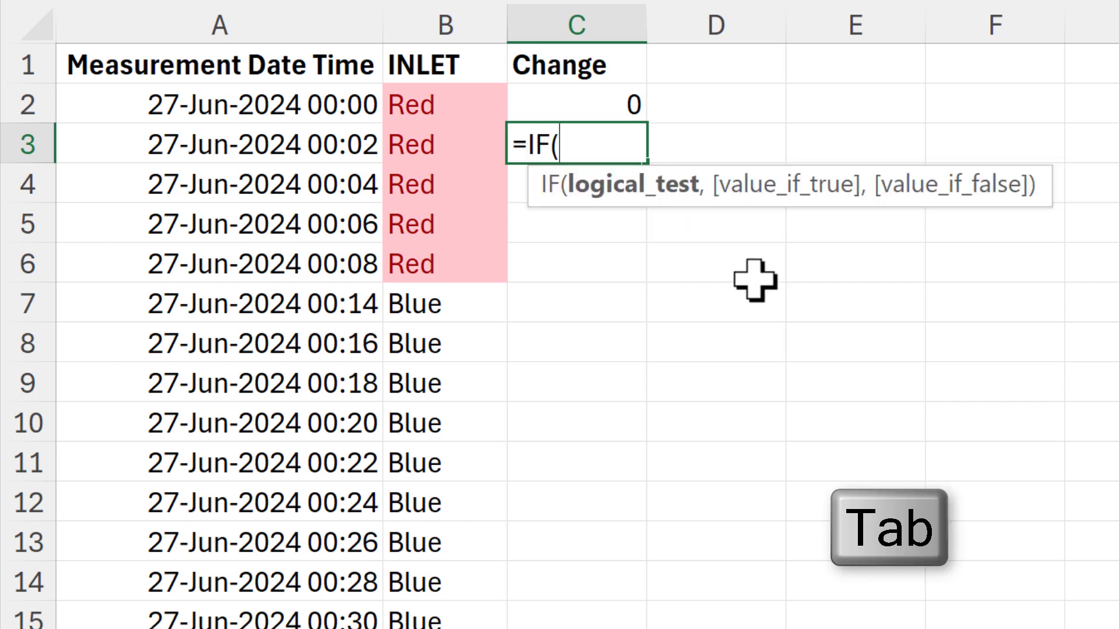
pyautogui.click(419, 149)
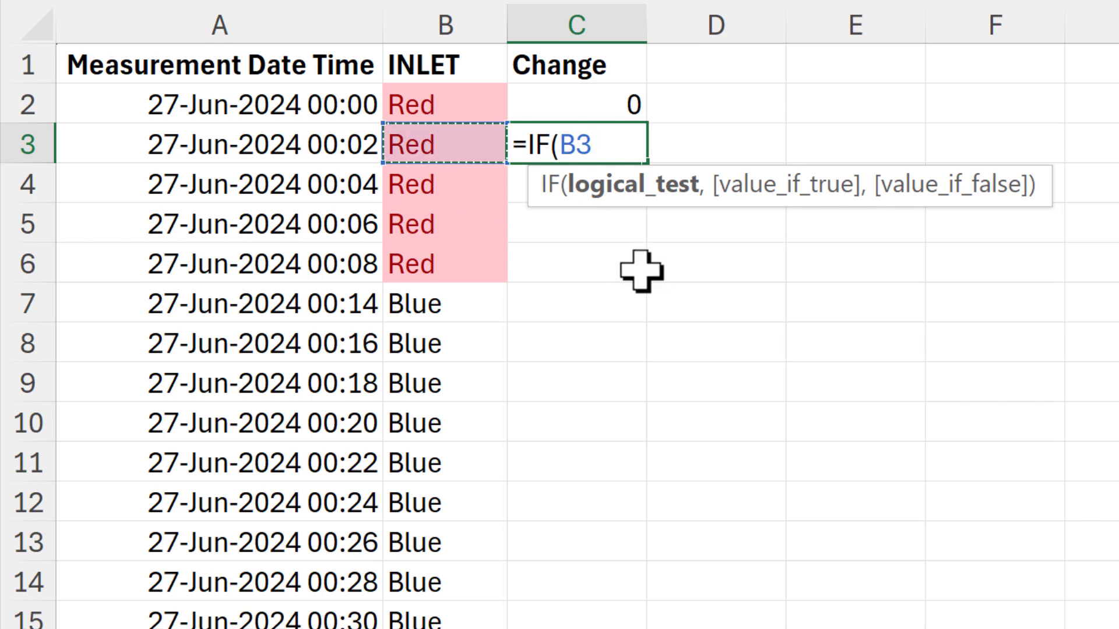
pyautogui.write('=')
pyautogui.click(440, 105)
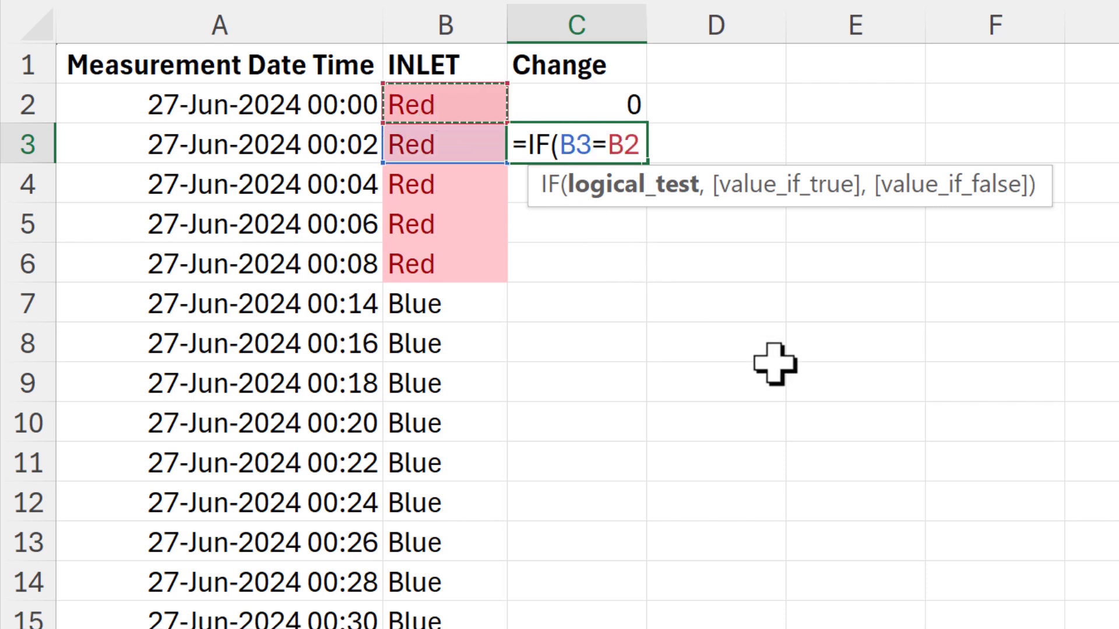
pyautogui.write(',')
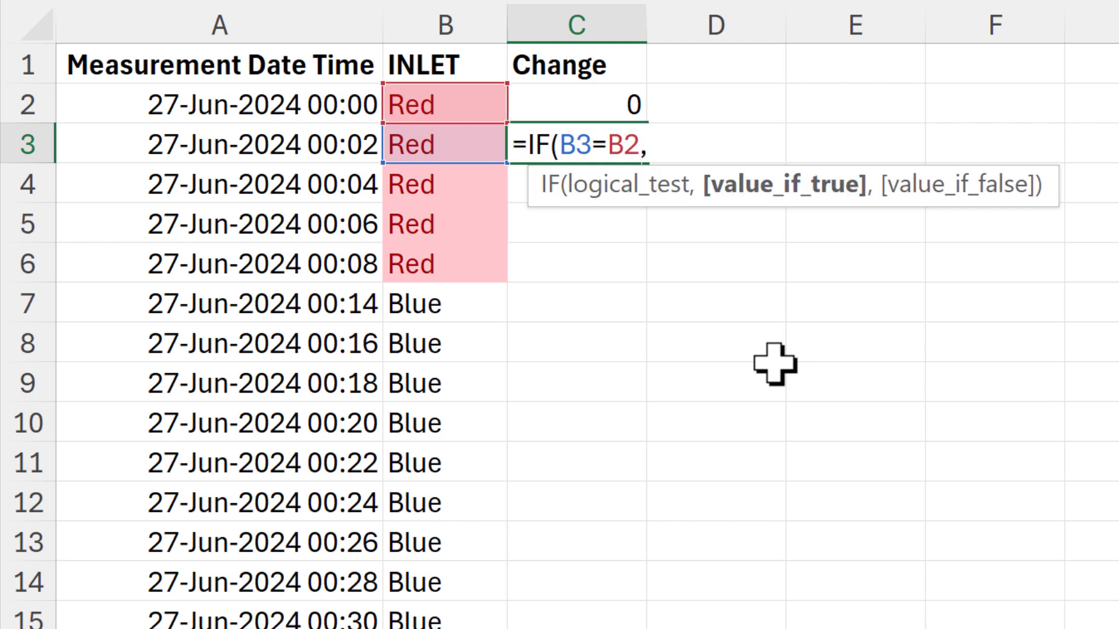
pyautogui.write('0')
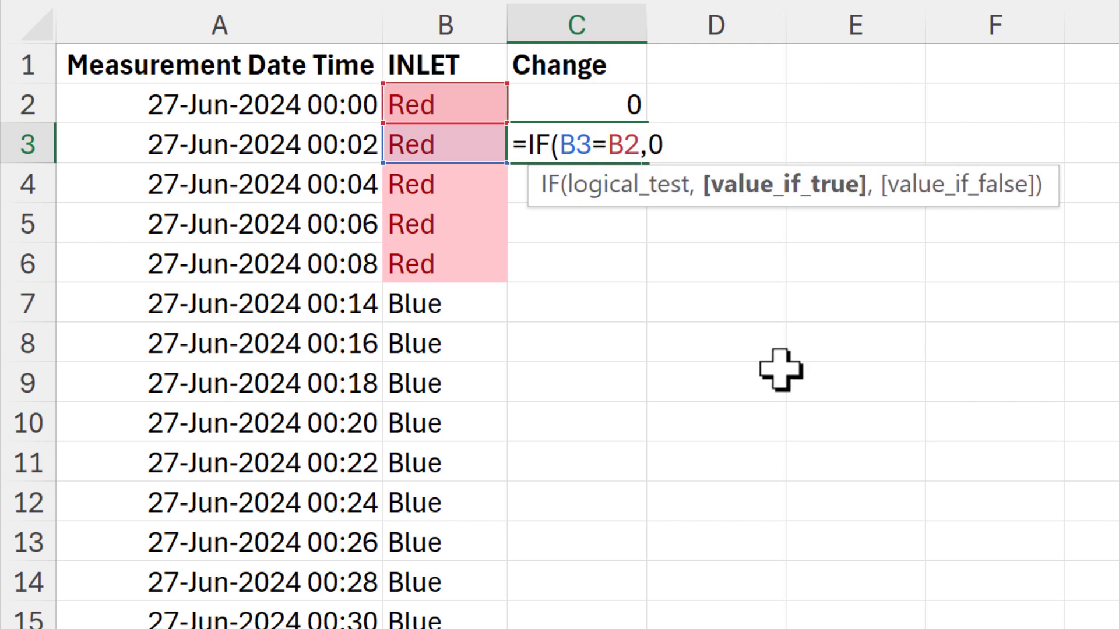
pyautogui.write(',"Change')
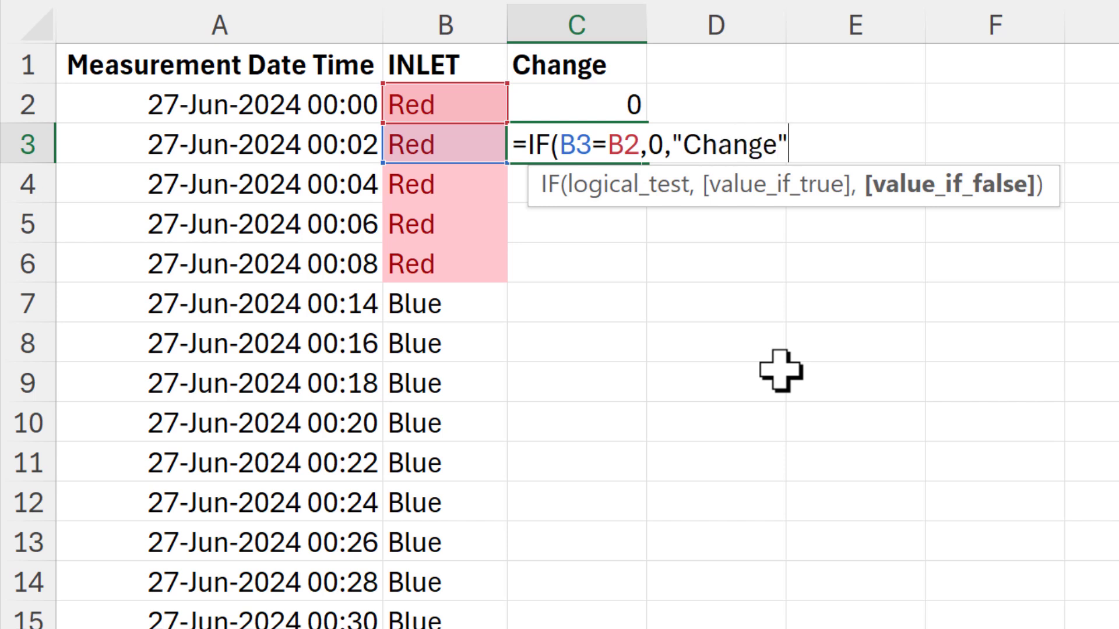
pyautogui.write('")')
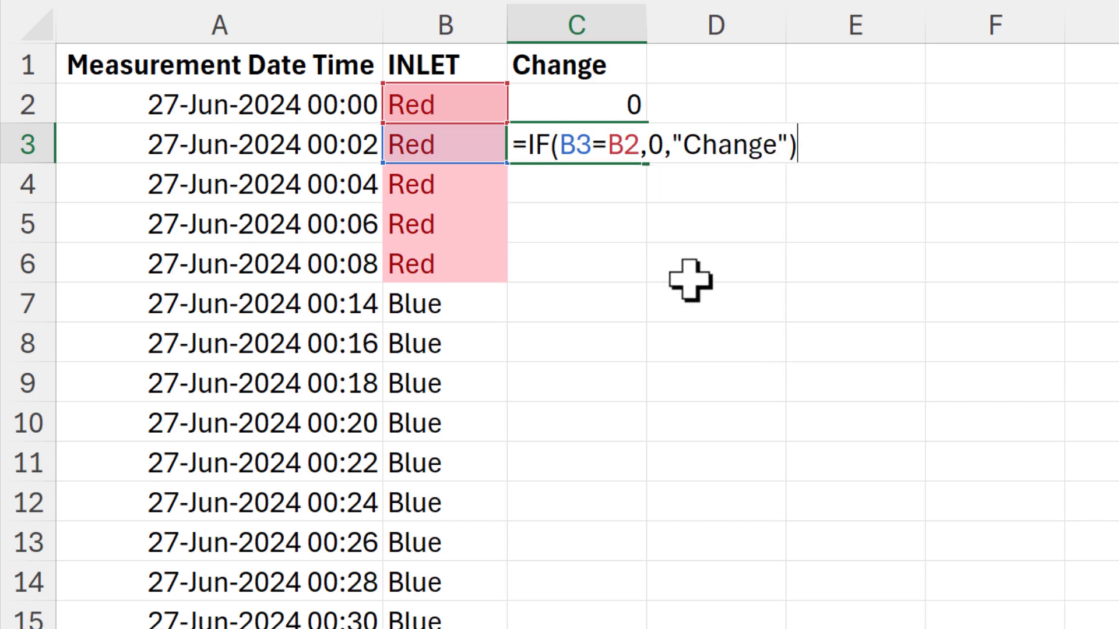
pyautogui.press('Return')
pyautogui.click(606, 148)
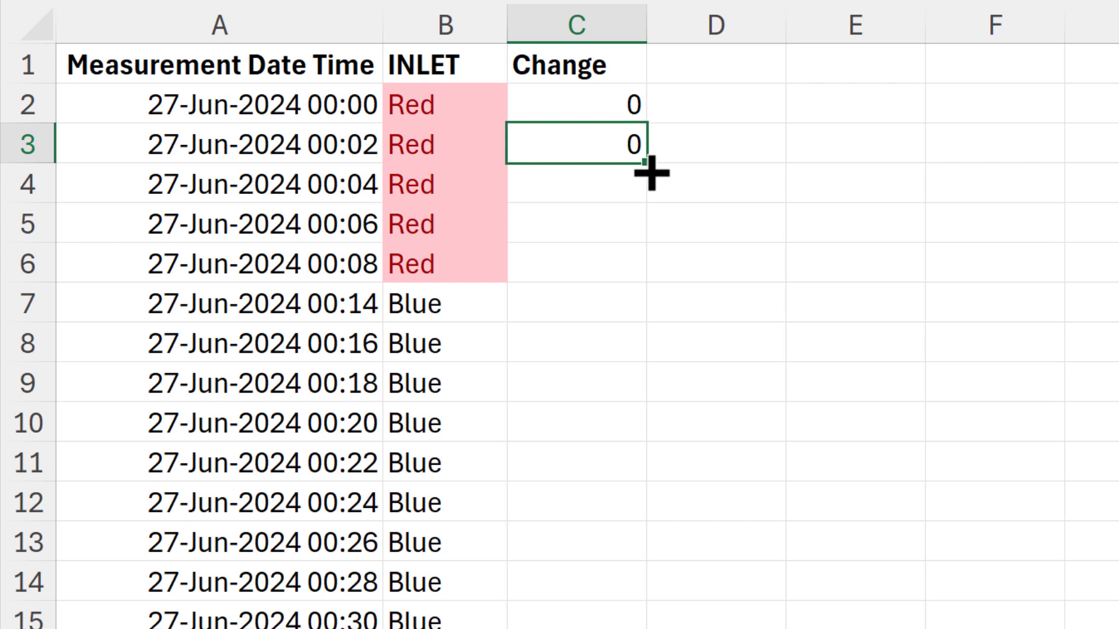
# - Fill the IF formula down column C, check C7's Change flag, and open C6 for editing
pyautogui.doubleClick(651, 173)
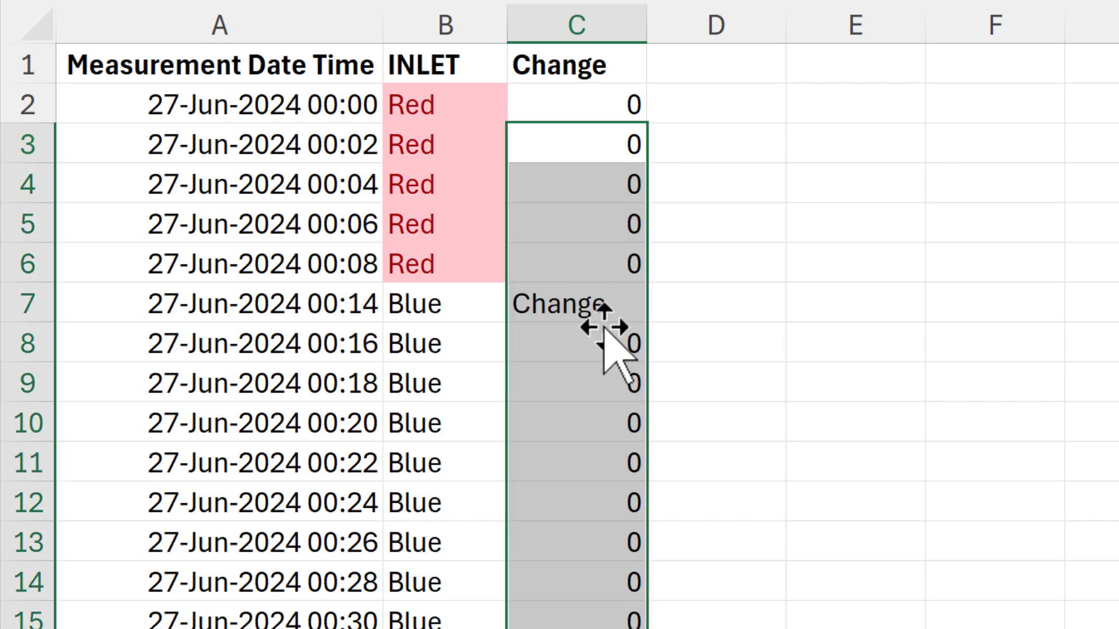
pyautogui.click(600, 309)
pyautogui.press('F2')
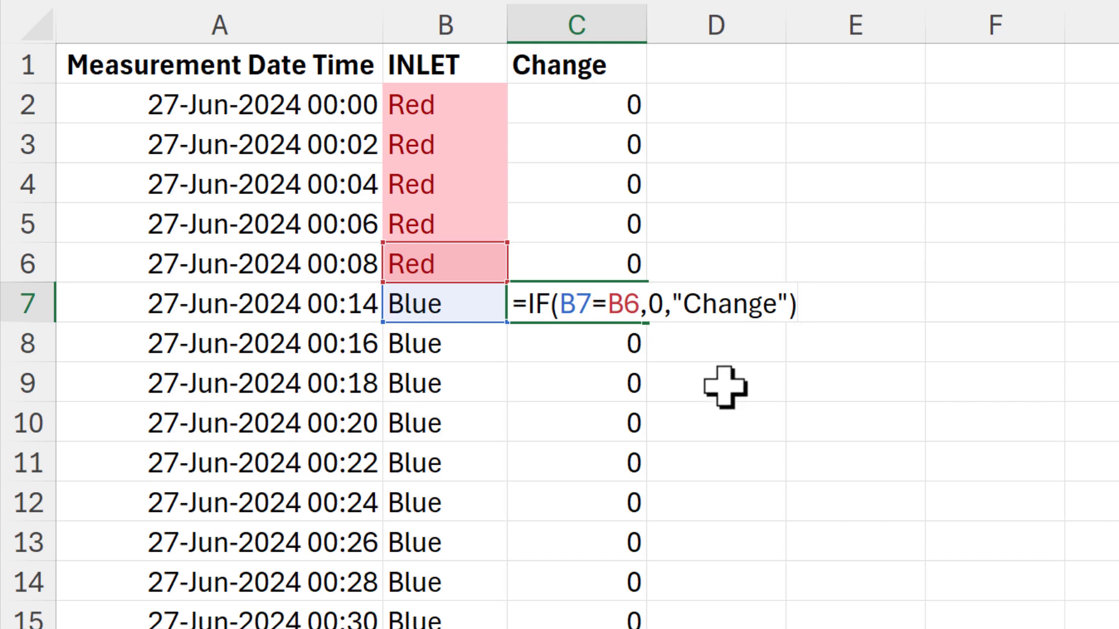
pyautogui.press('Return')
pyautogui.click(619, 262)
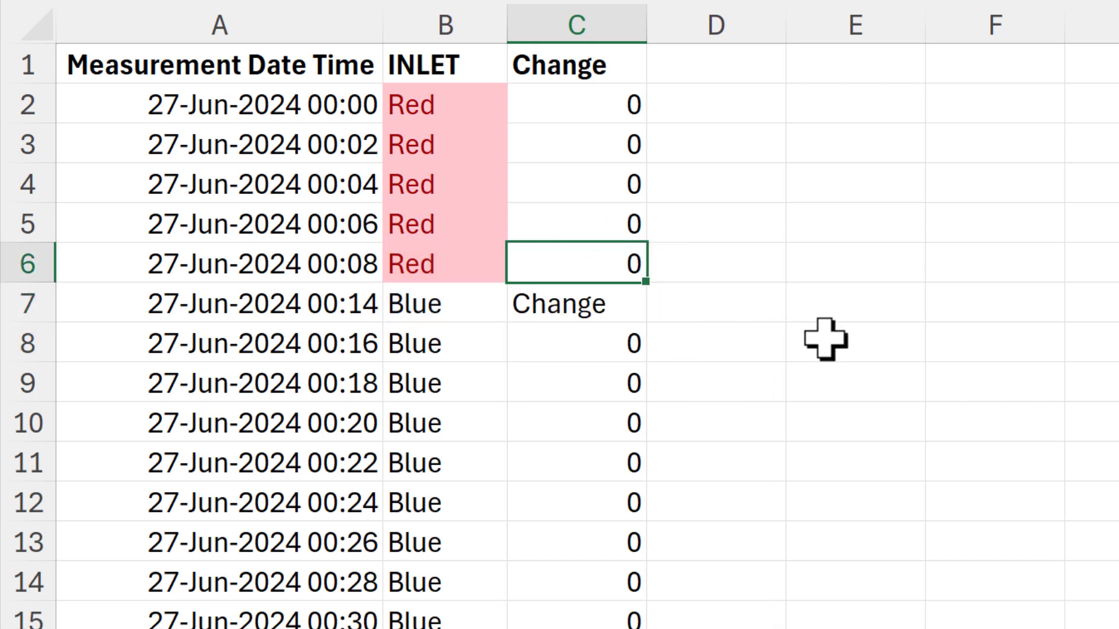
pyautogui.press('F2')
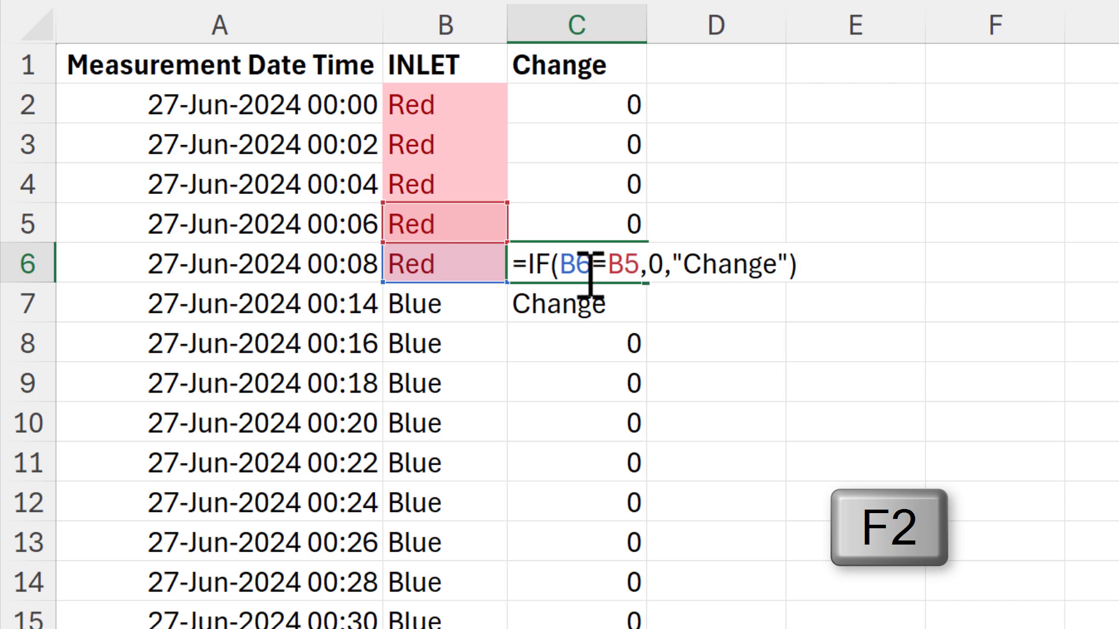
# - Rewrite C6's formula as =IF(AND(B6=B5,B6=B7),0,"Change")
pyautogui.click(560, 265)
pyautogui.write('AND(')
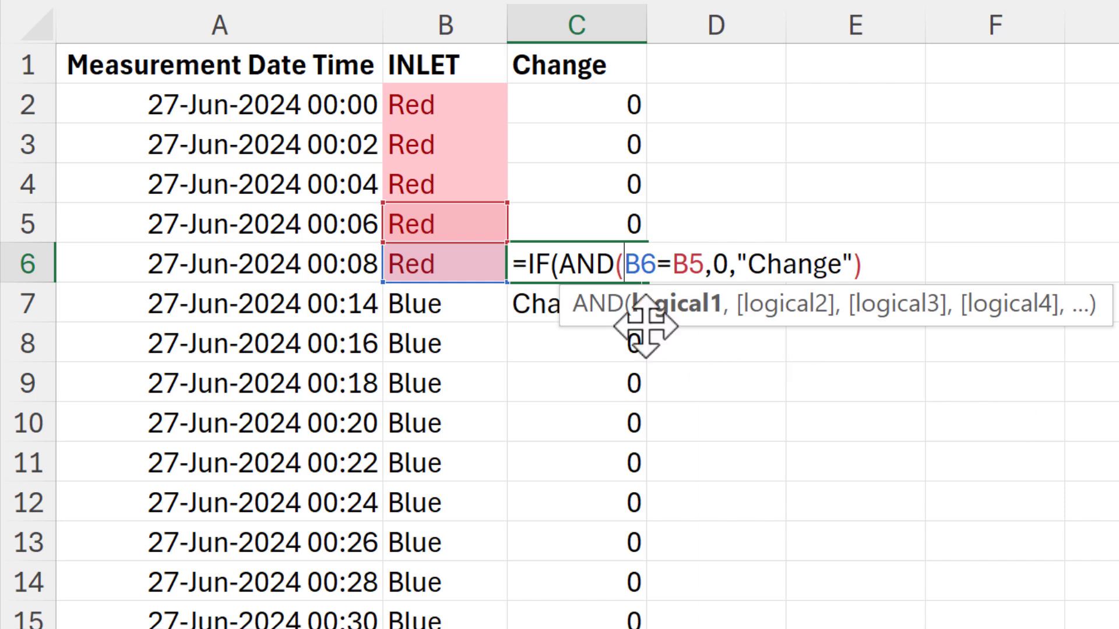
pyautogui.click(670, 305)
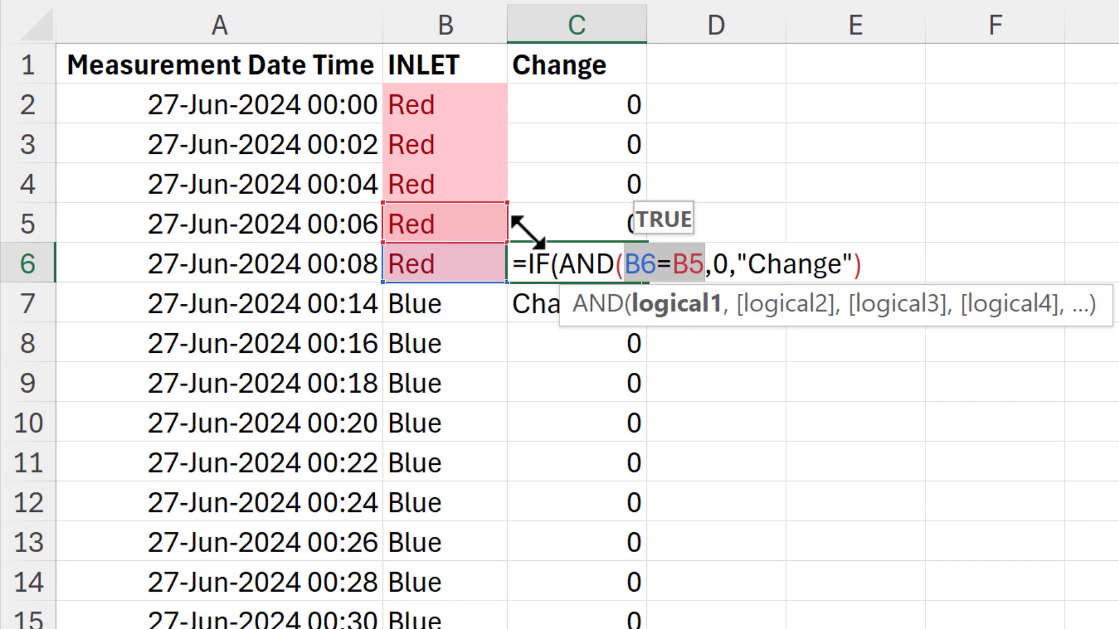
pyautogui.click(707, 263)
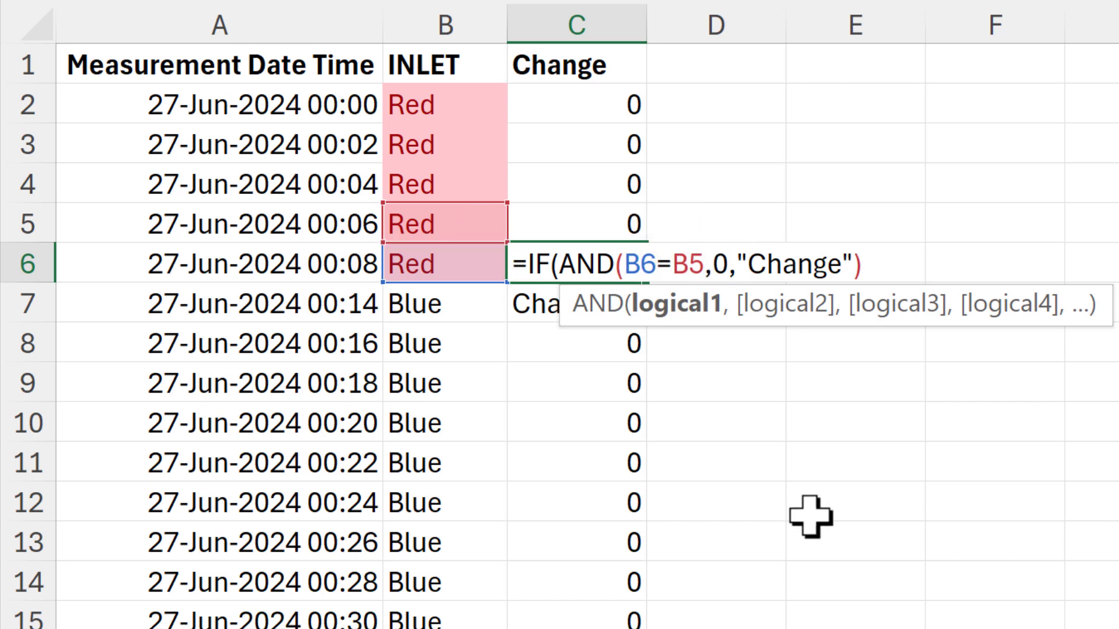
pyautogui.write(',')
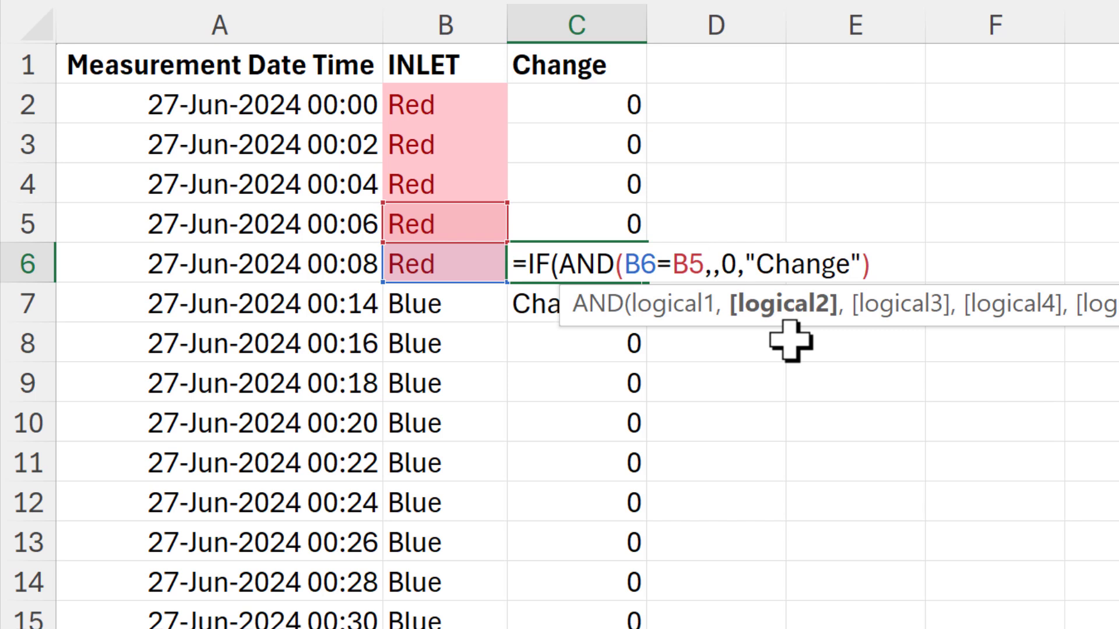
pyautogui.click(461, 263)
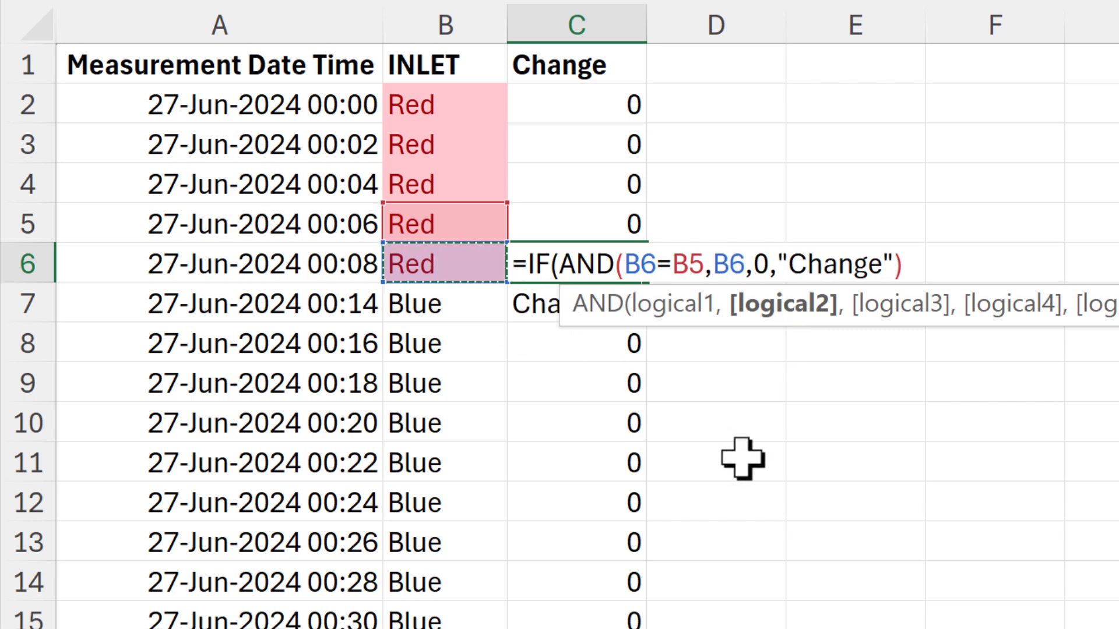
pyautogui.write('=')
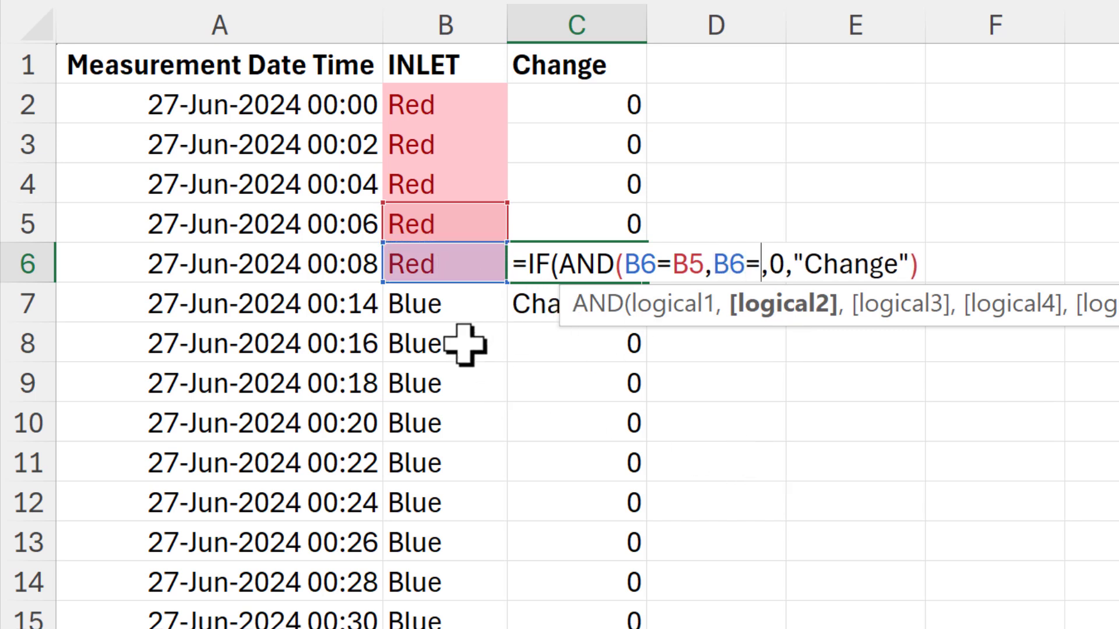
pyautogui.click(437, 304)
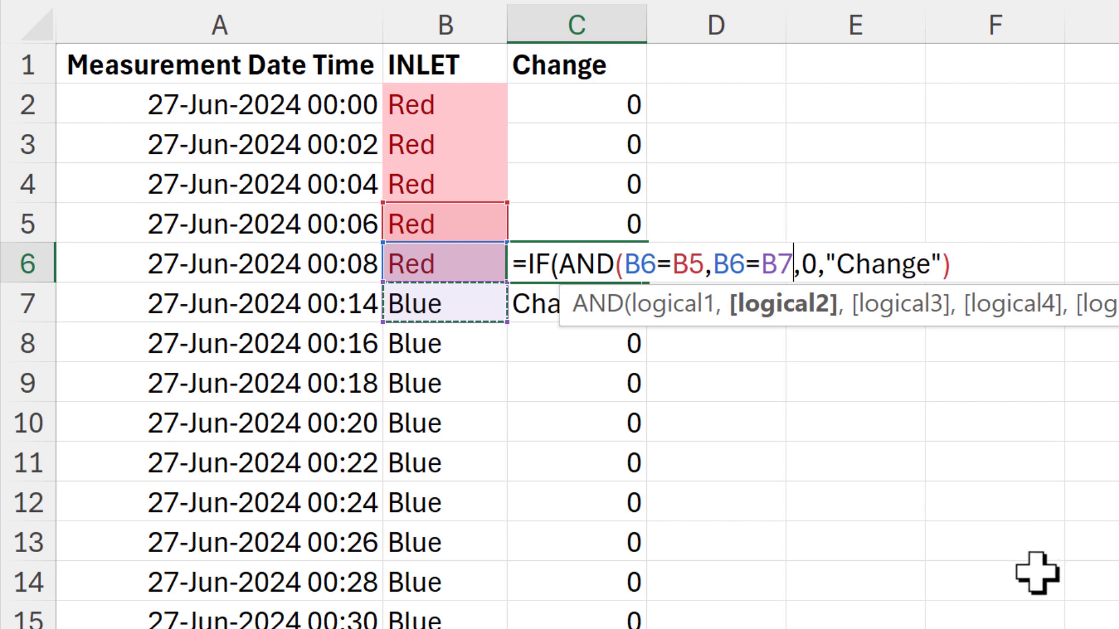
pyautogui.write(')')
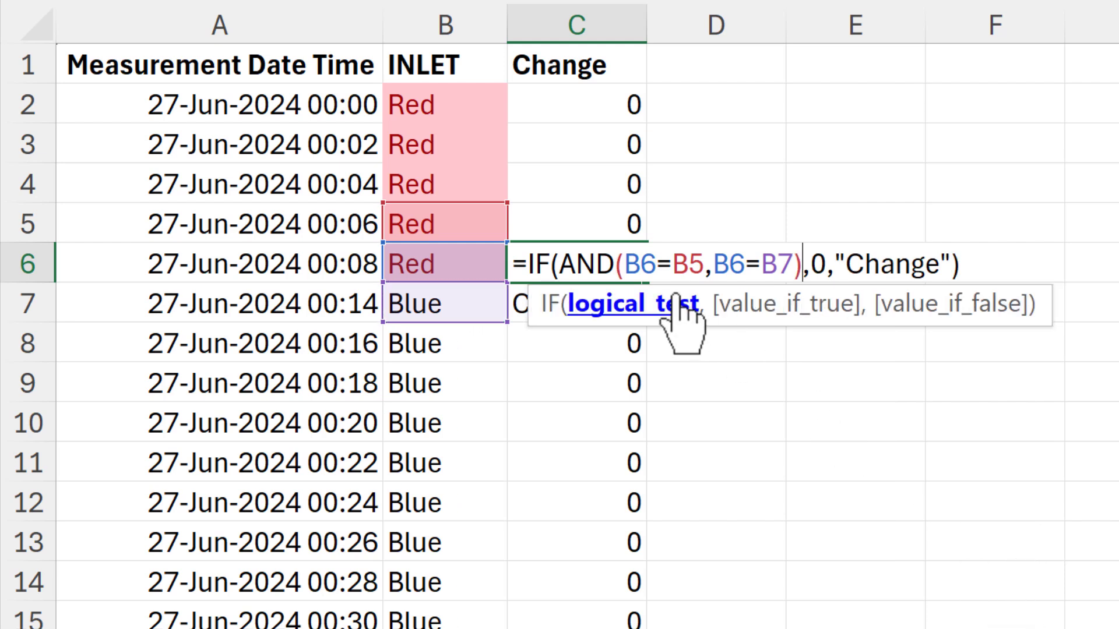
pyautogui.click(812, 256)
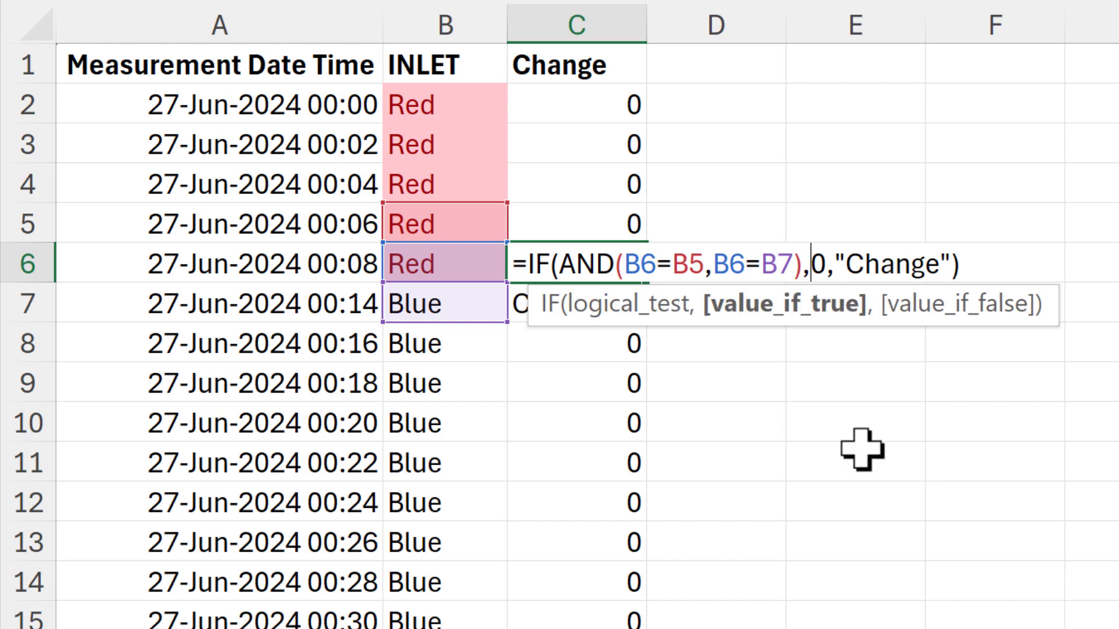
pyautogui.click(910, 264)
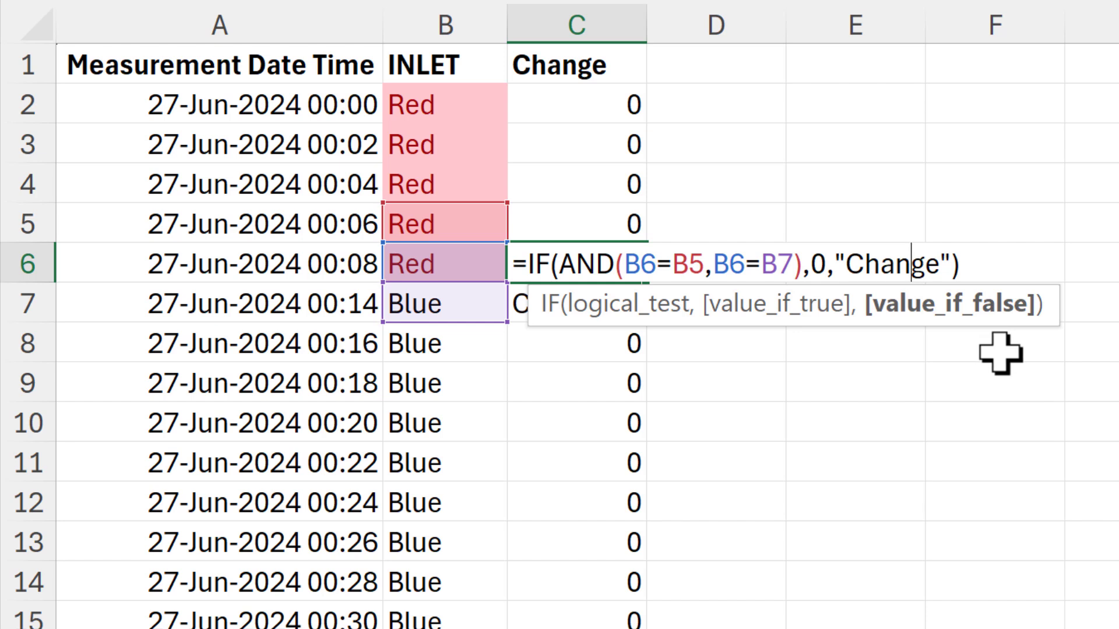
pyautogui.press('Return')
# - Copy the revised C6 formula up to C3 and fill it down the Change column
pyautogui.click(639, 264)
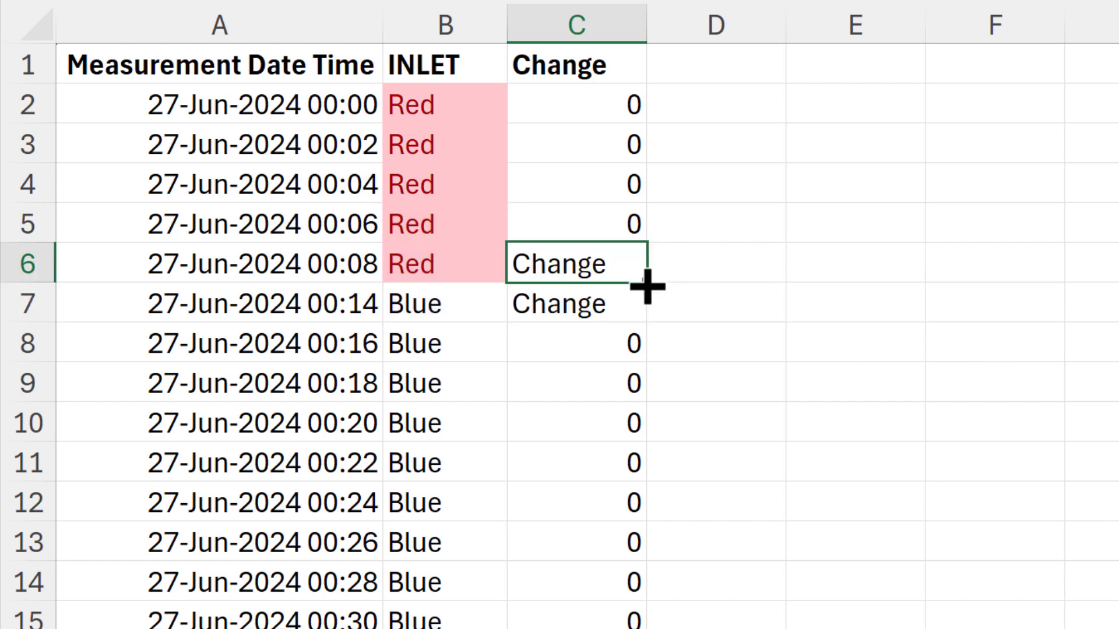
pyautogui.moveTo(649, 290); pyautogui.dragTo(537, 145)
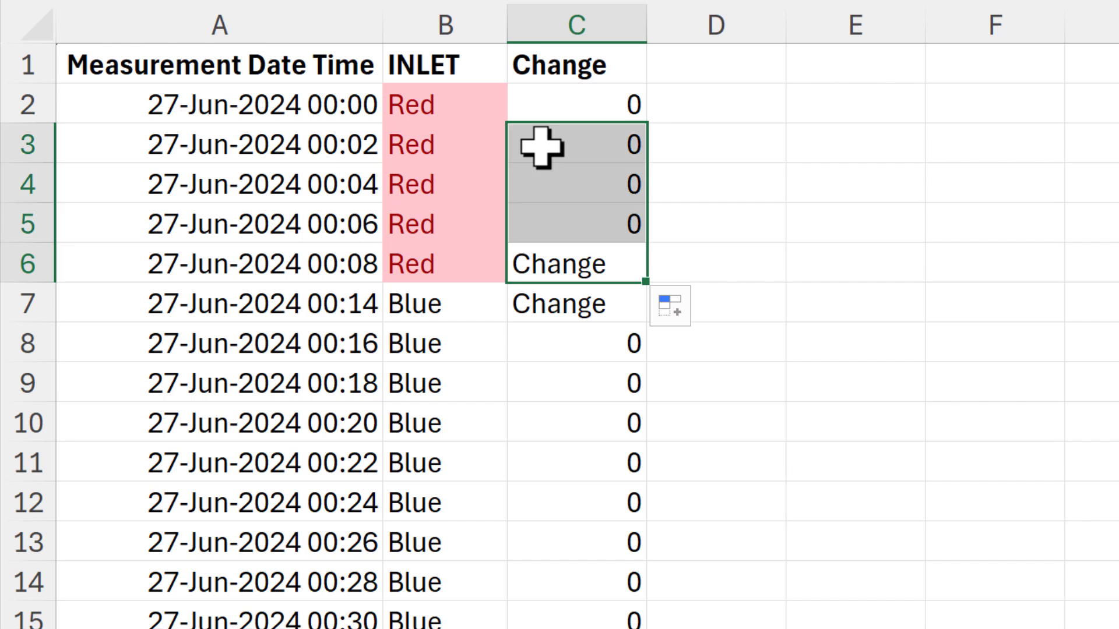
pyautogui.click(536, 145)
pyautogui.doubleClick(653, 161)
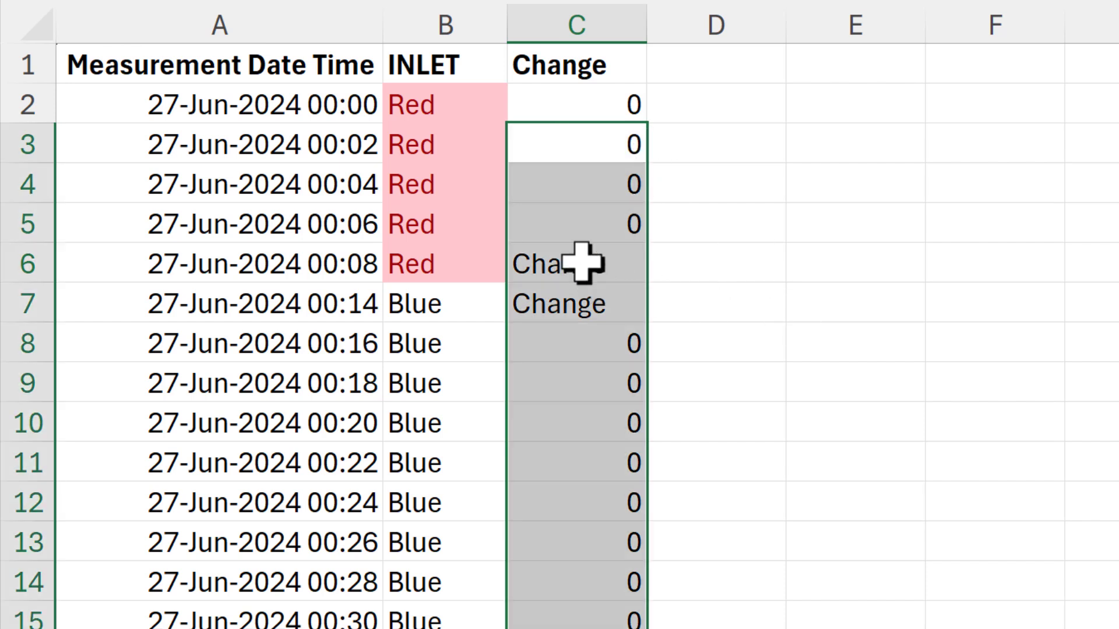
# - Check that rows 6–7 and 65–66 both read Change at the inlet switches
pyautogui.moveTo(577, 265); pyautogui.dragTo(577, 303)
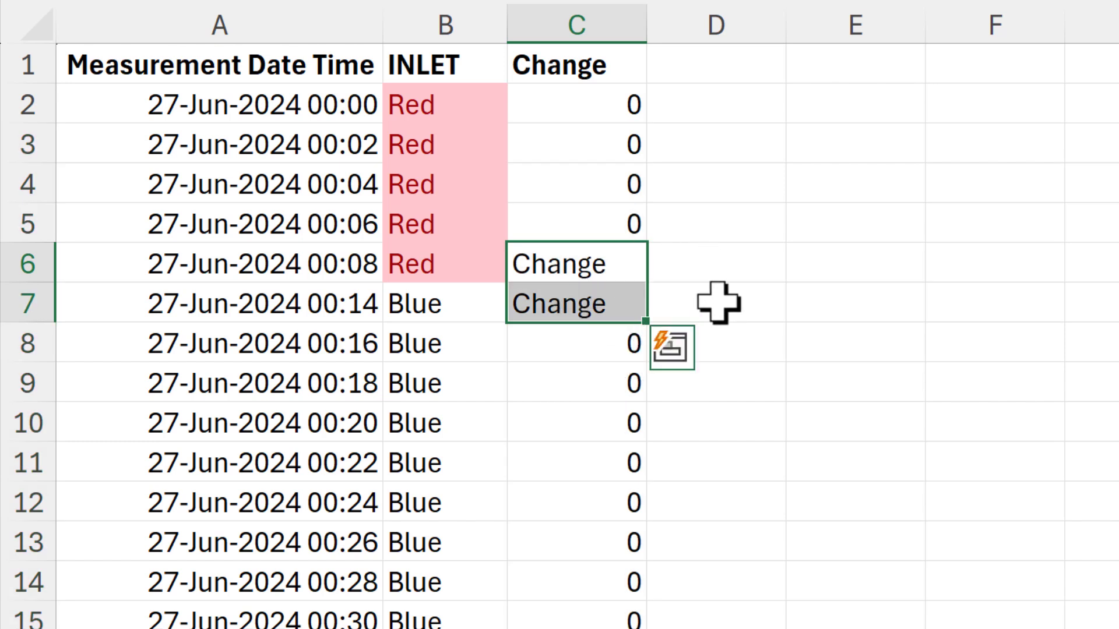
pyautogui.click(723, 264)
pyautogui.scroll(-19, 726, 421)
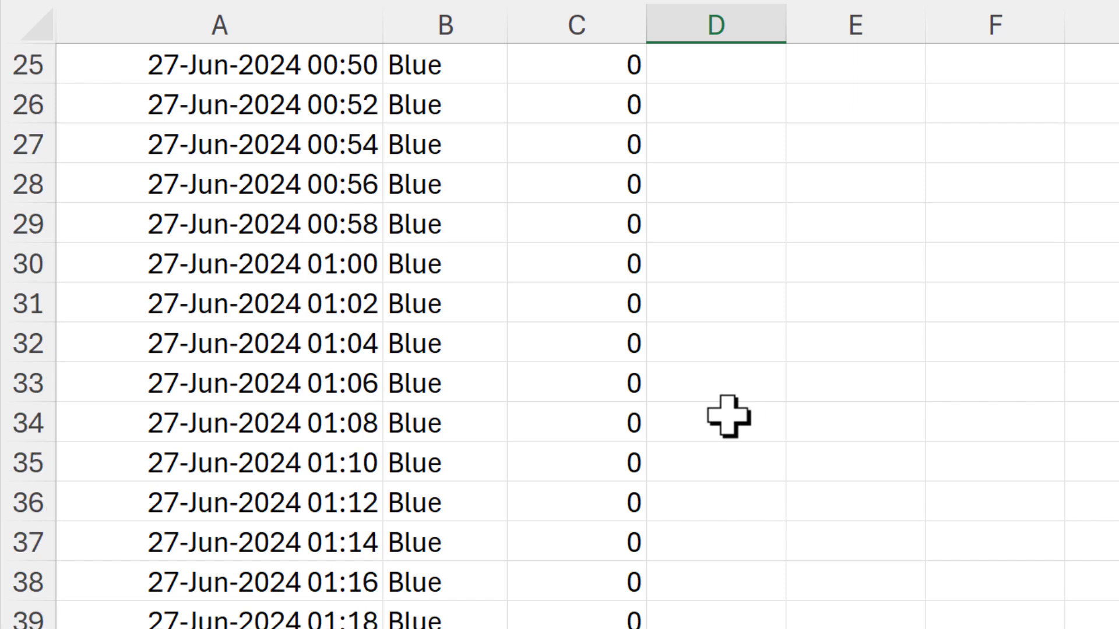
pyautogui.moveTo(583, 350); pyautogui.dragTo(582, 379)
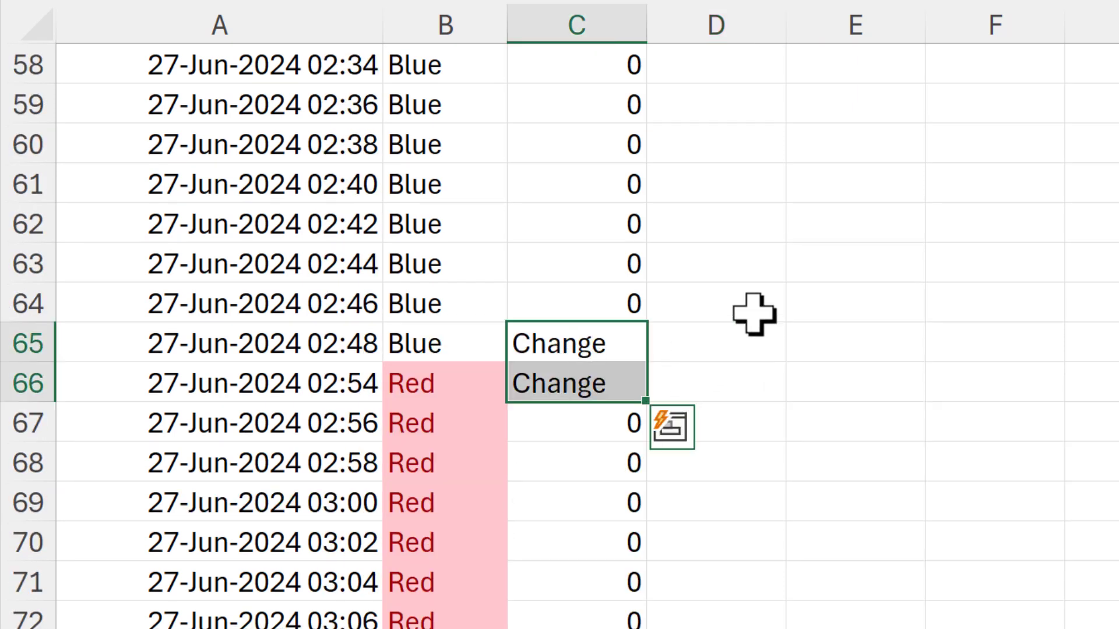
pyautogui.click(846, 290)
pyautogui.scroll(19, 932, 318)
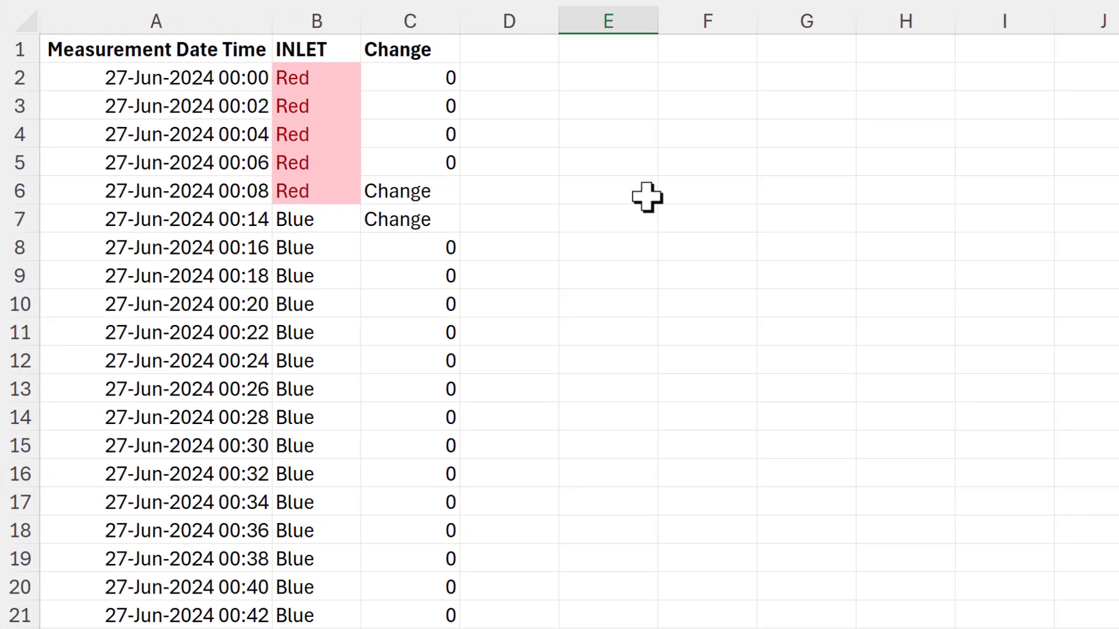
# - Enter =FILTER(A2:C3180,C2:C3180="Change") in E2 to spill the flagged rows
pyautogui.click(608, 76)
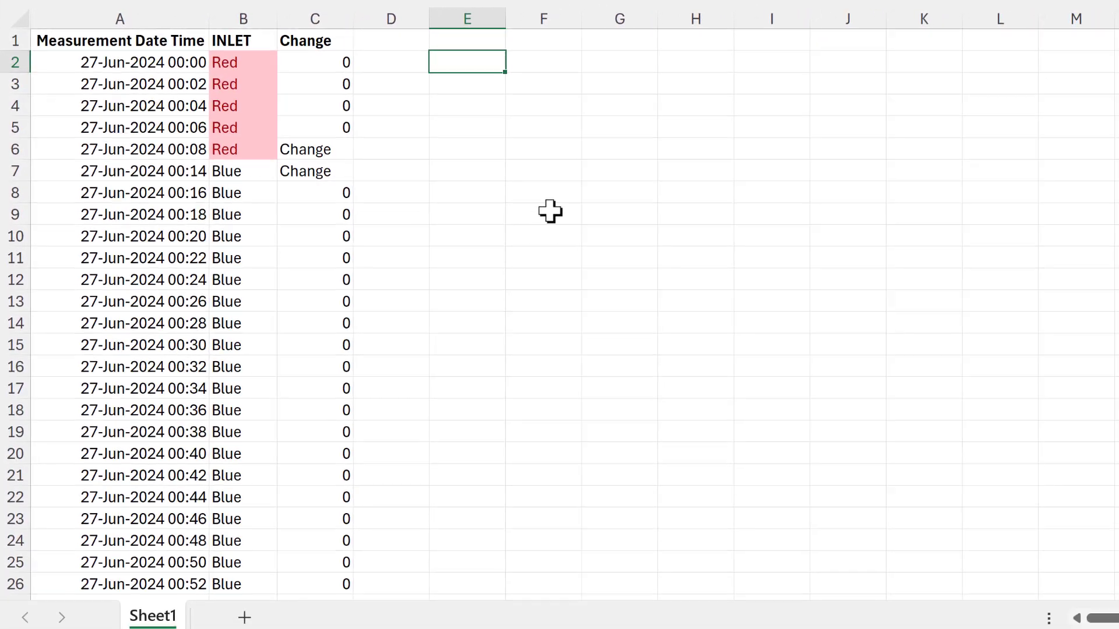
pyautogui.write('=filter')
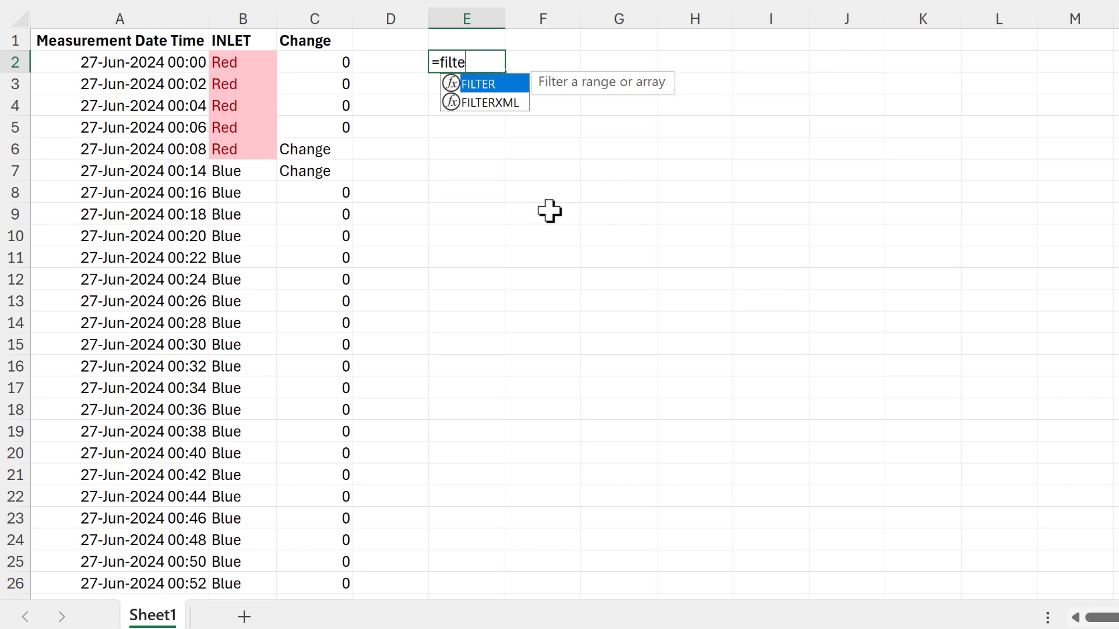
pyautogui.press('Tab')
pyautogui.moveTo(140, 70); pyautogui.dragTo(327, 63)
pyautogui.hotkey('ctrl', 'shift', 'Down')
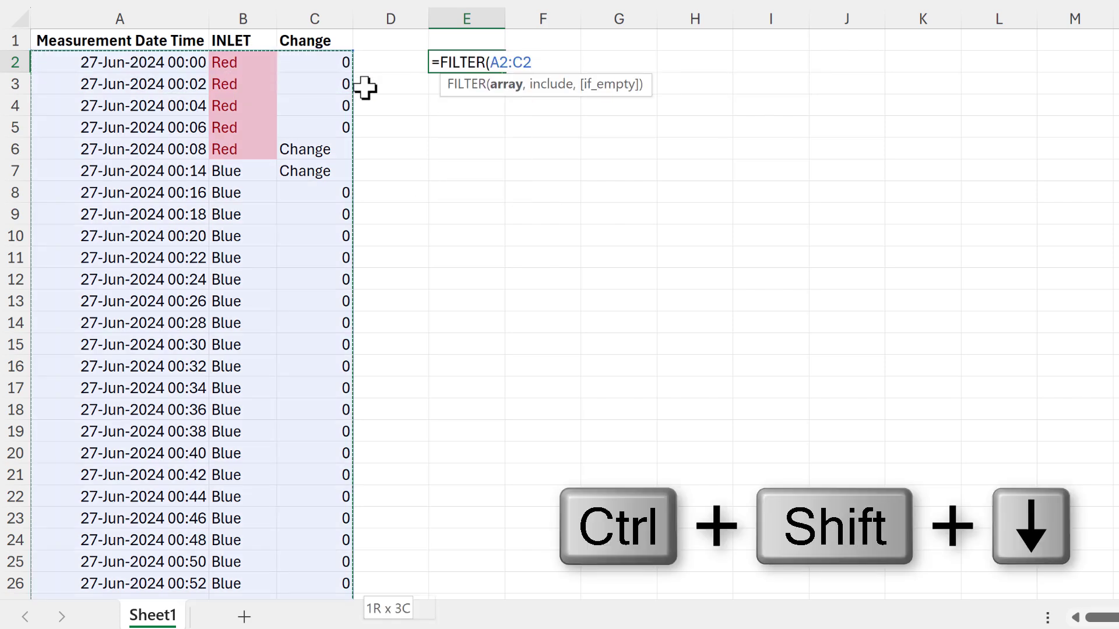
pyautogui.scroll(-3, 575, 203)
pyautogui.write(',')
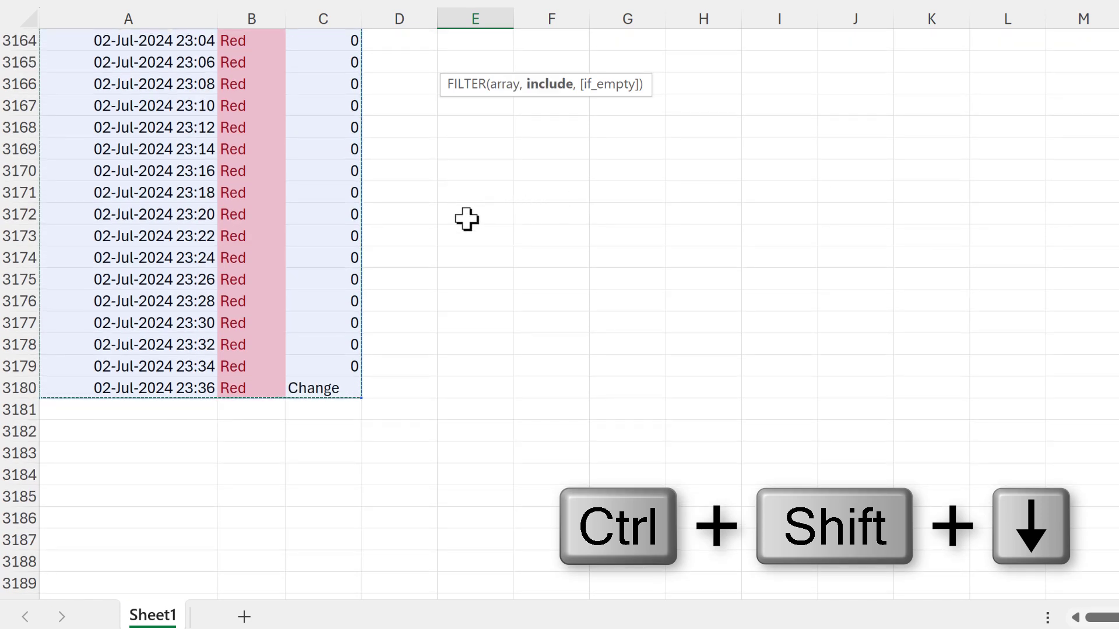
pyautogui.click(357, 391)
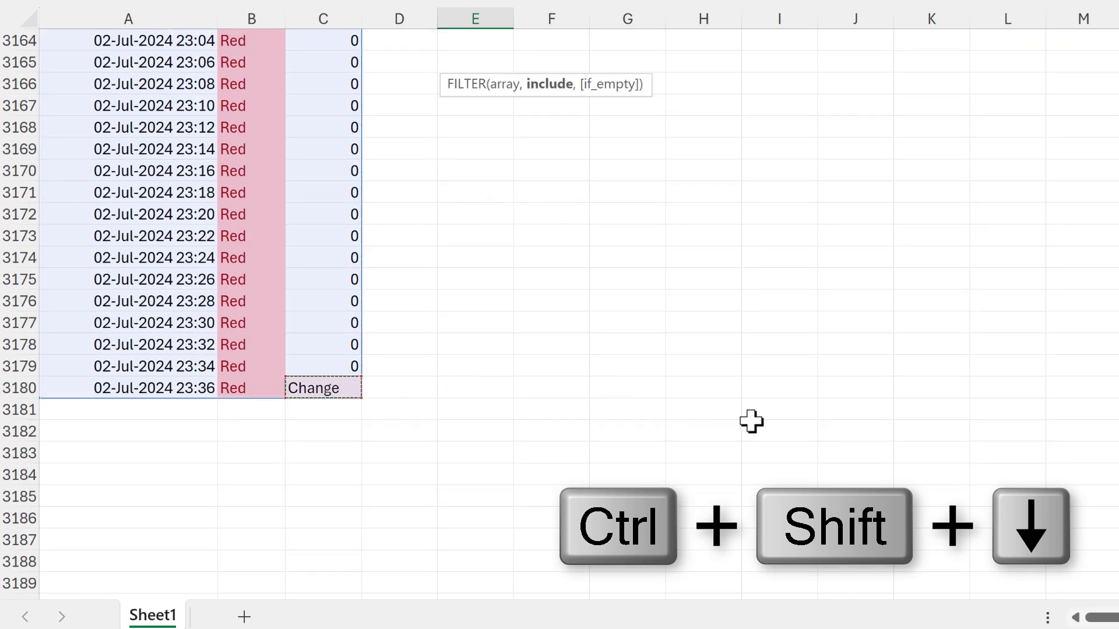
pyautogui.hotkey('ctrl', 'shift', 'Up')
pyautogui.hotkey('shift', 'Down')
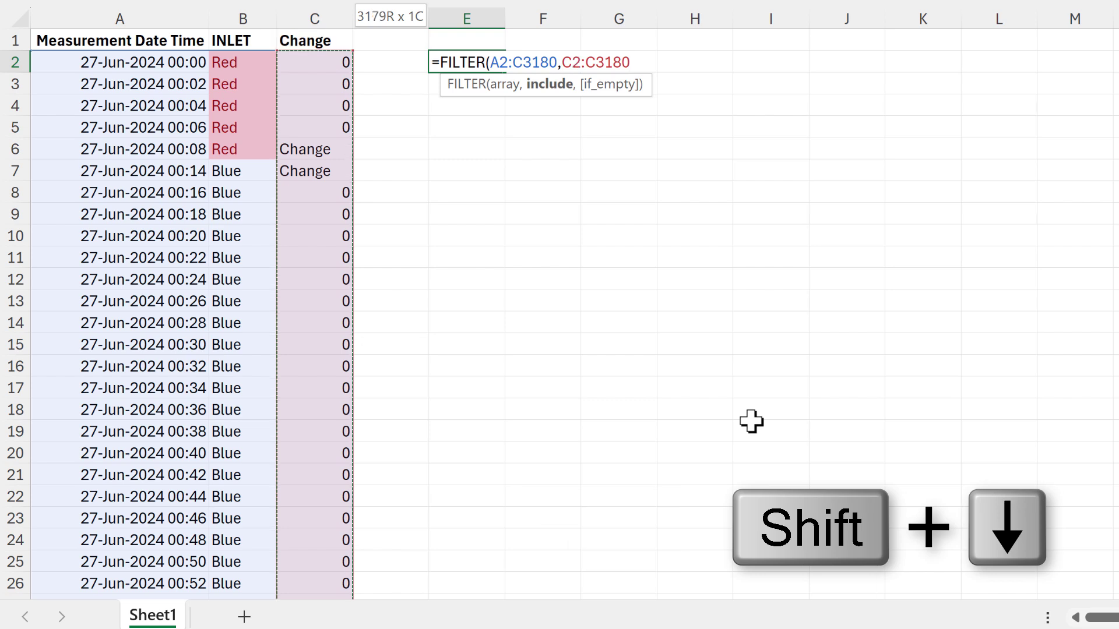
pyautogui.write('=')
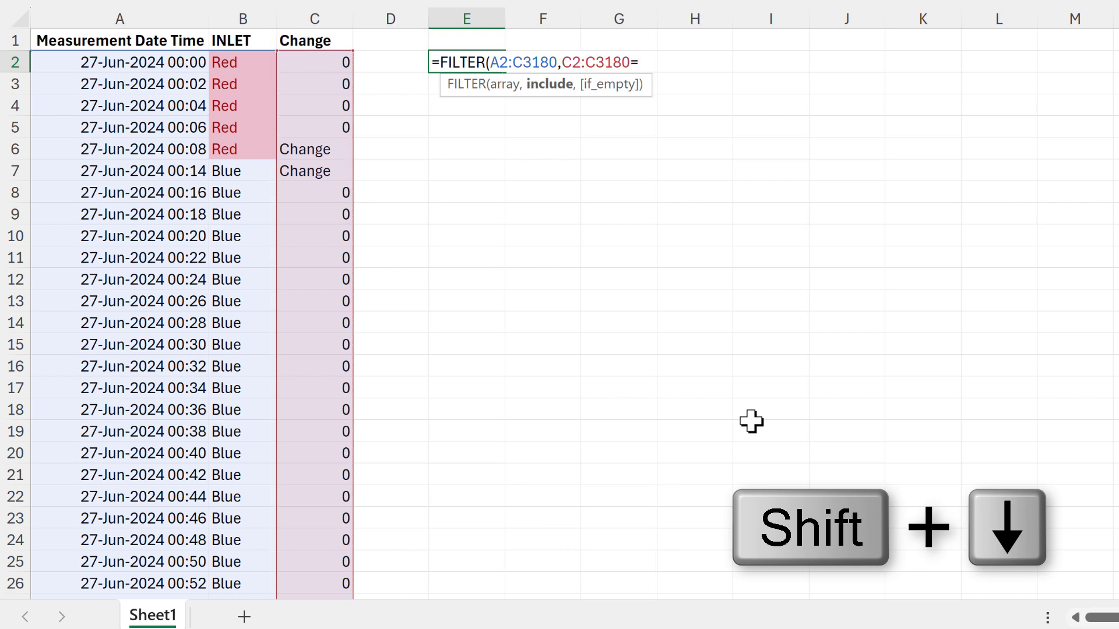
pyautogui.write('"Change')
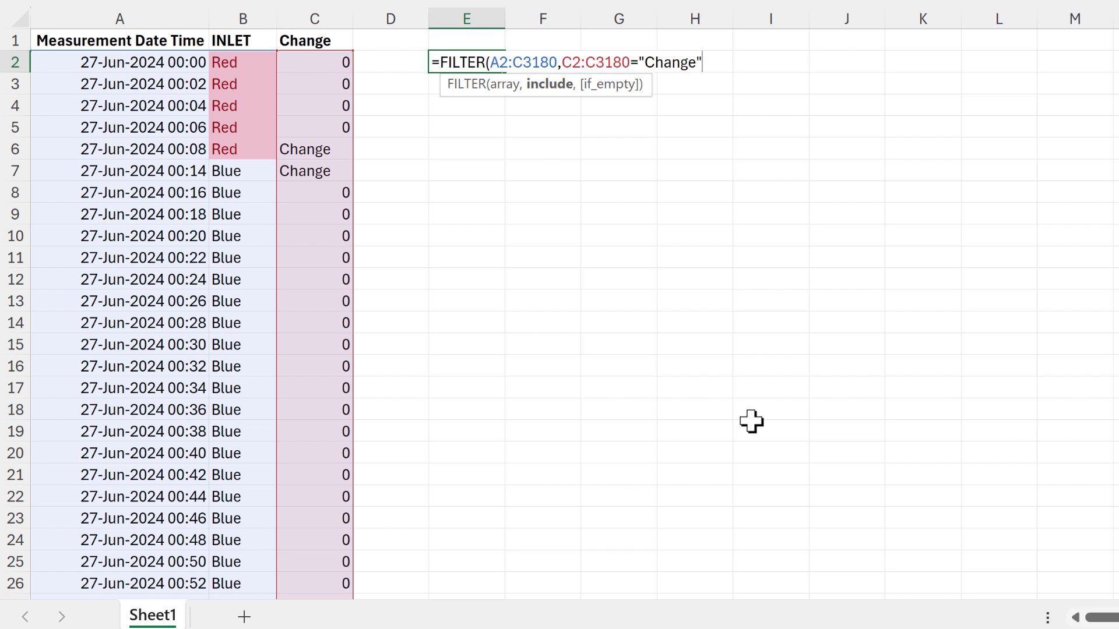
pyautogui.write('")')
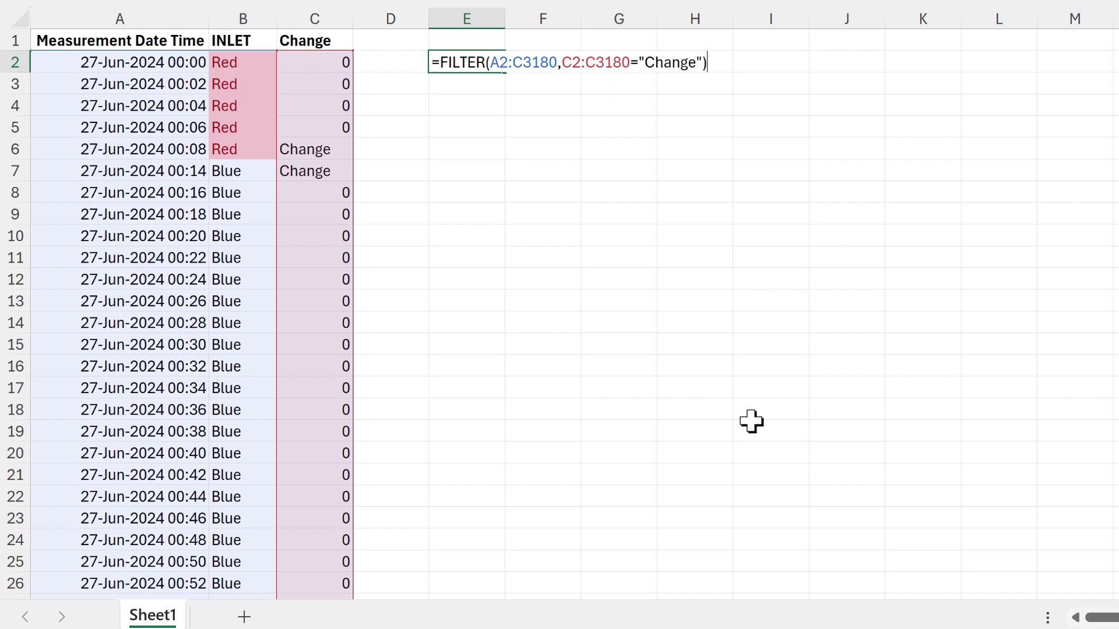
pyautogui.press('Return')
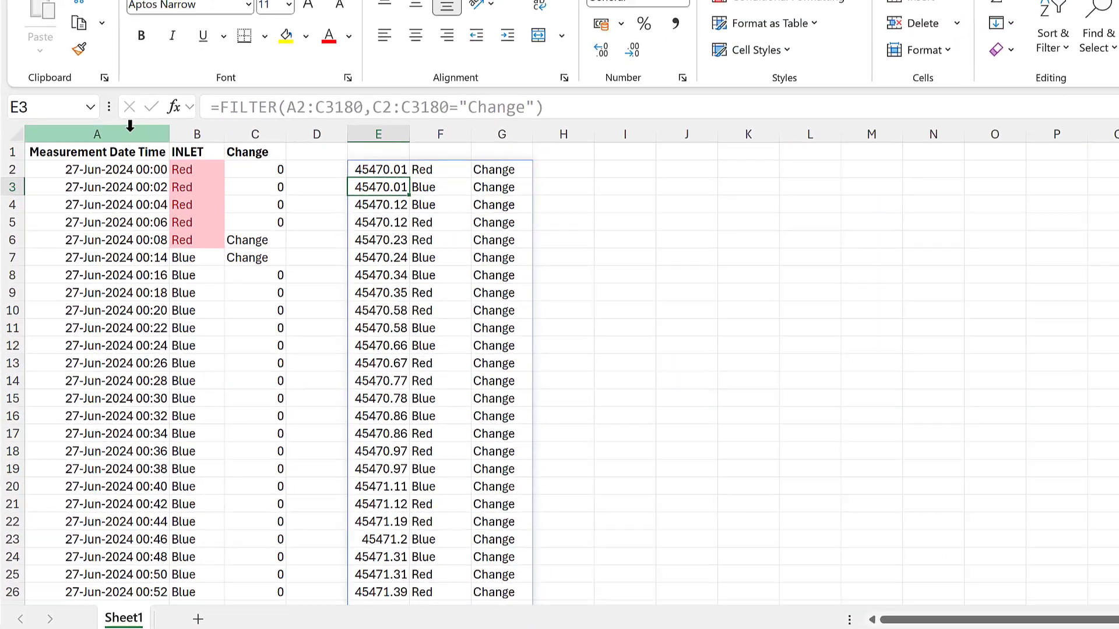
# - Copy the date and highlight formatting of columns A:B onto columns E:F
pyautogui.moveTo(130, 125); pyautogui.dragTo(187, 133)
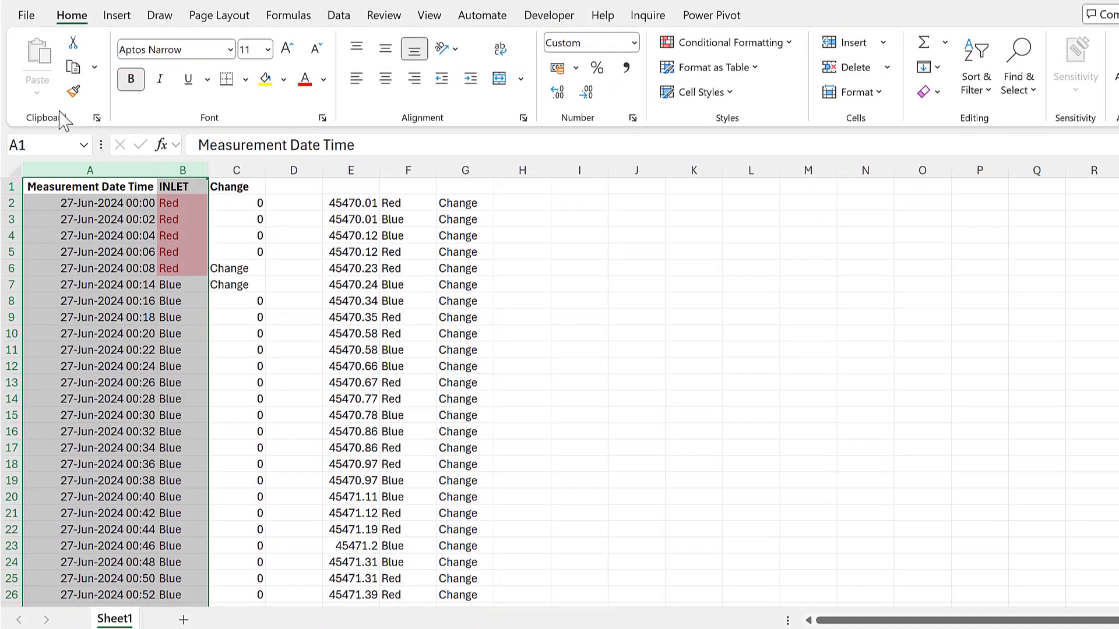
pyautogui.click(71, 93)
pyautogui.moveTo(365, 169)
pyautogui.mouseDown()
pyautogui.moveTo(385, 167)
pyautogui.moveTo(389, 265)
pyautogui.moveTo(367, 192)
pyautogui.mouseUp()
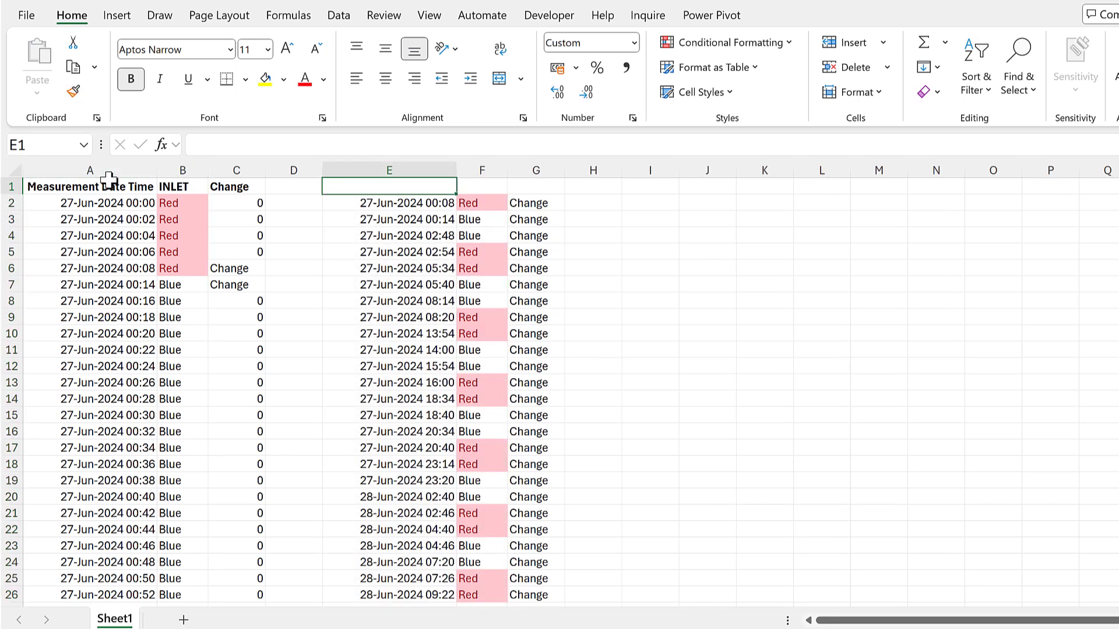
# - Copy the headers A1:C1 into E1 above the filtered table
pyautogui.moveTo(130, 185); pyautogui.dragTo(221, 180)
pyautogui.hotkey('ctrl', 'c')
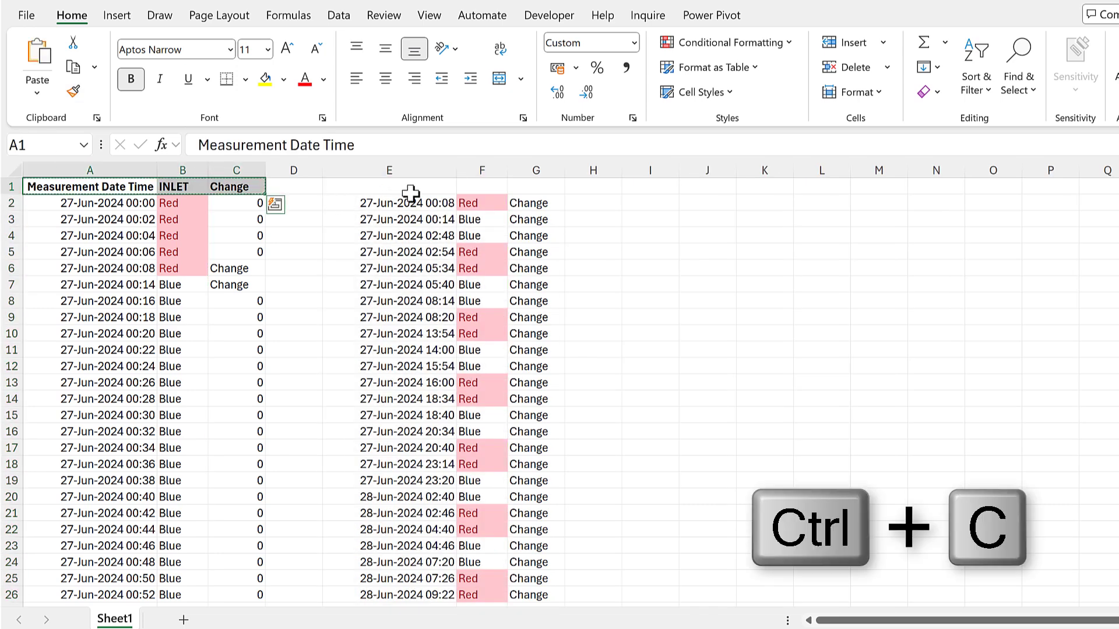
pyautogui.click(407, 187)
pyautogui.hotkey('ctrl', 'v')
pyautogui.click(429, 246)
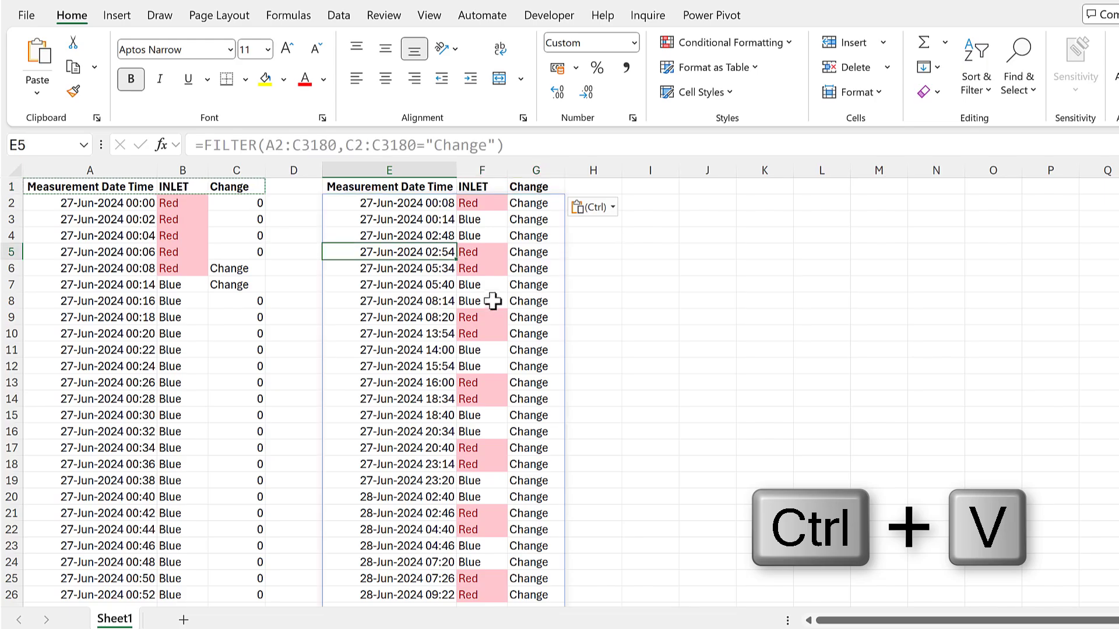
pyautogui.press('Escape')
pyautogui.click(629, 281)
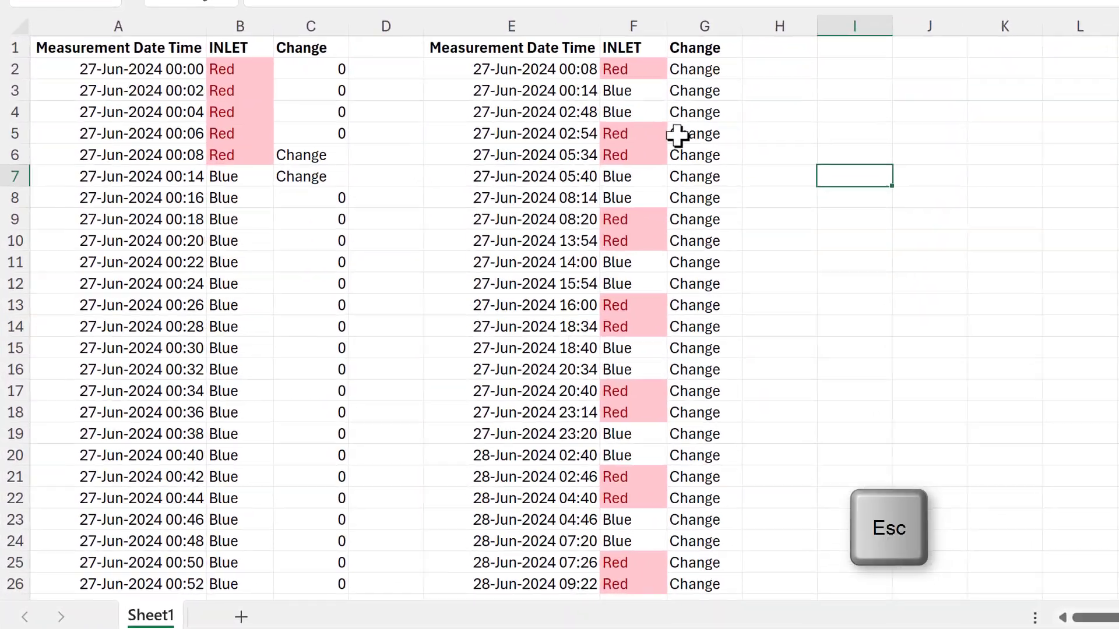
pyautogui.scroll(-7, 703, 145)
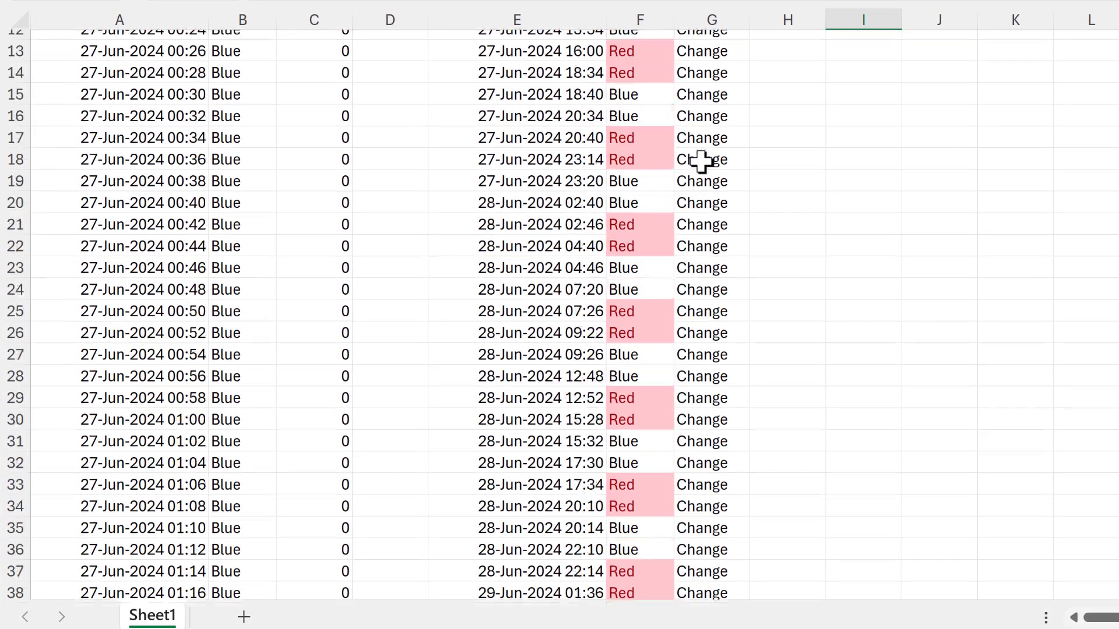
pyautogui.scroll(-7, 693, 168)
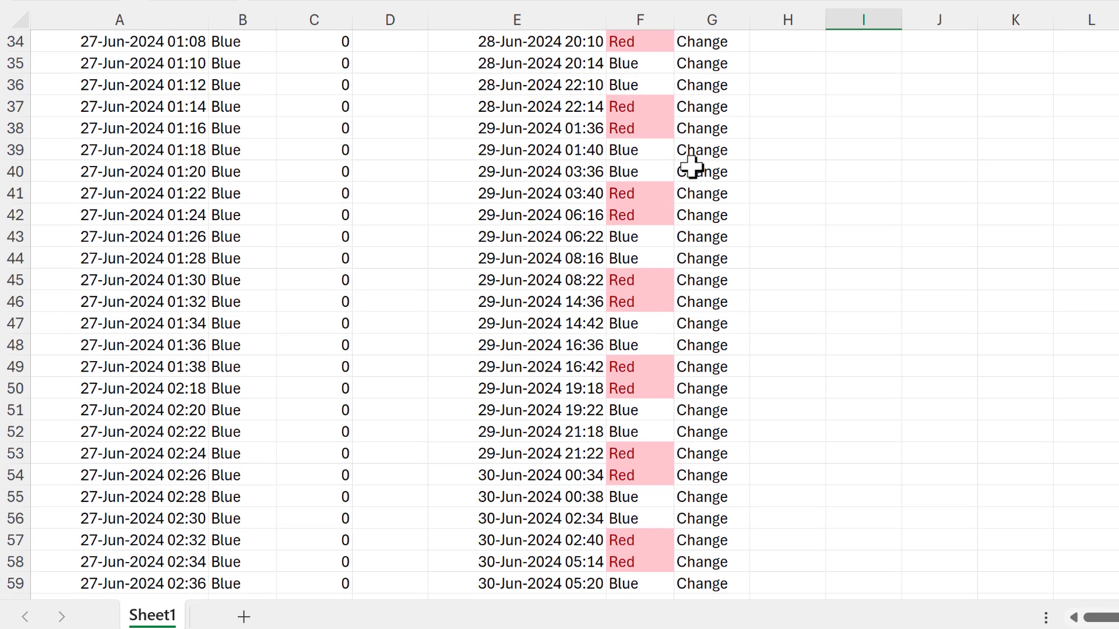
pyautogui.scroll(-2, 687, 169)
pyautogui.scroll(12, 683, 175)
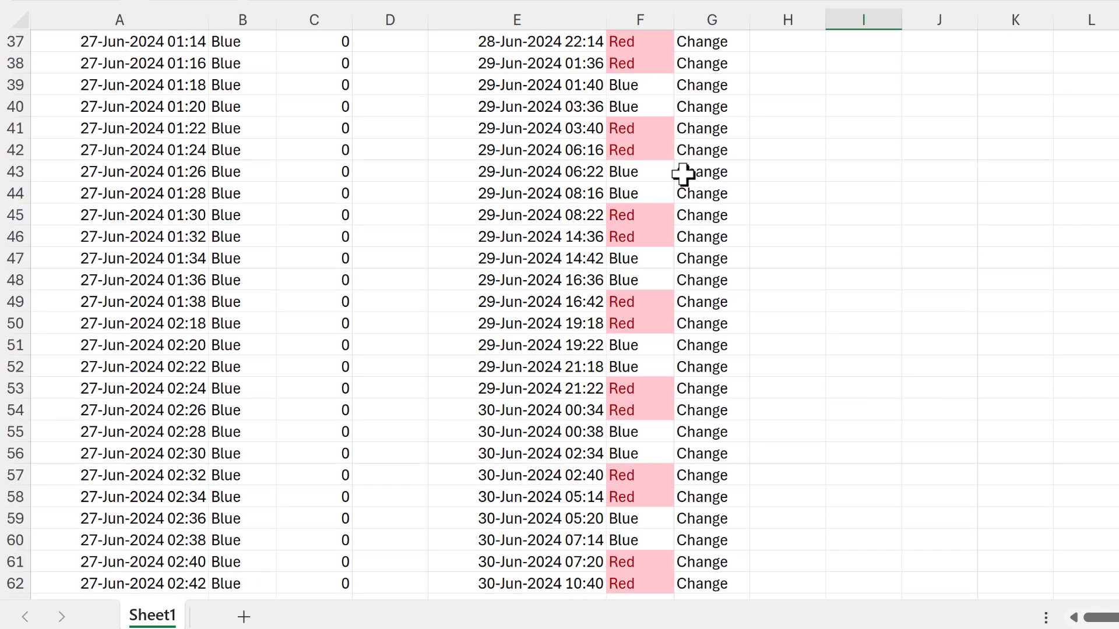
pyautogui.scroll(4, 684, 183)
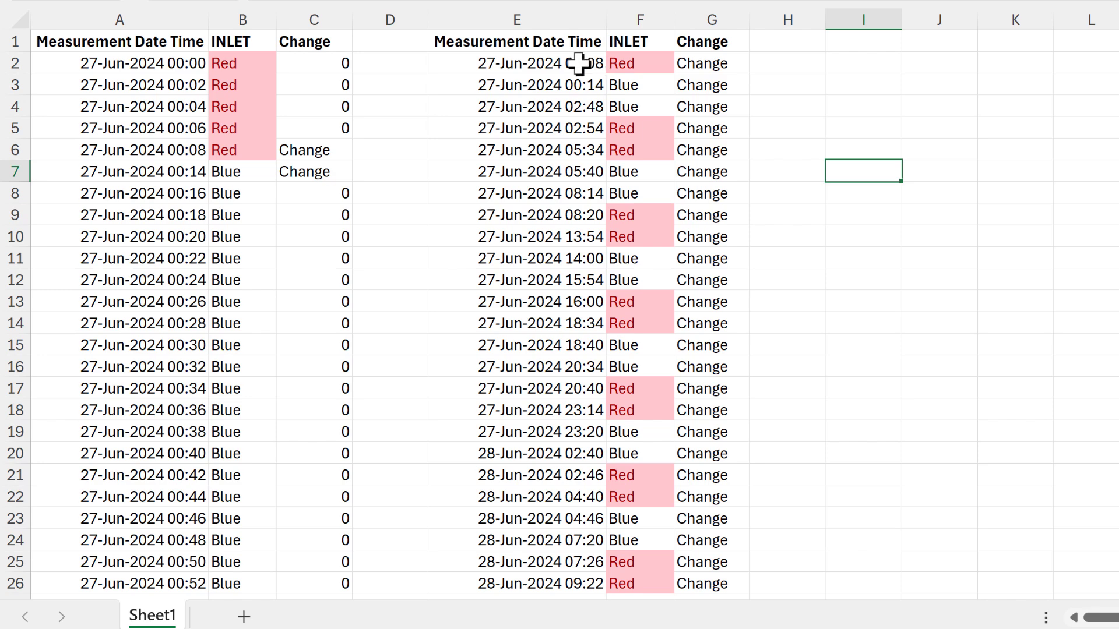
pyautogui.moveTo(578, 63); pyautogui.dragTo(702, 79)
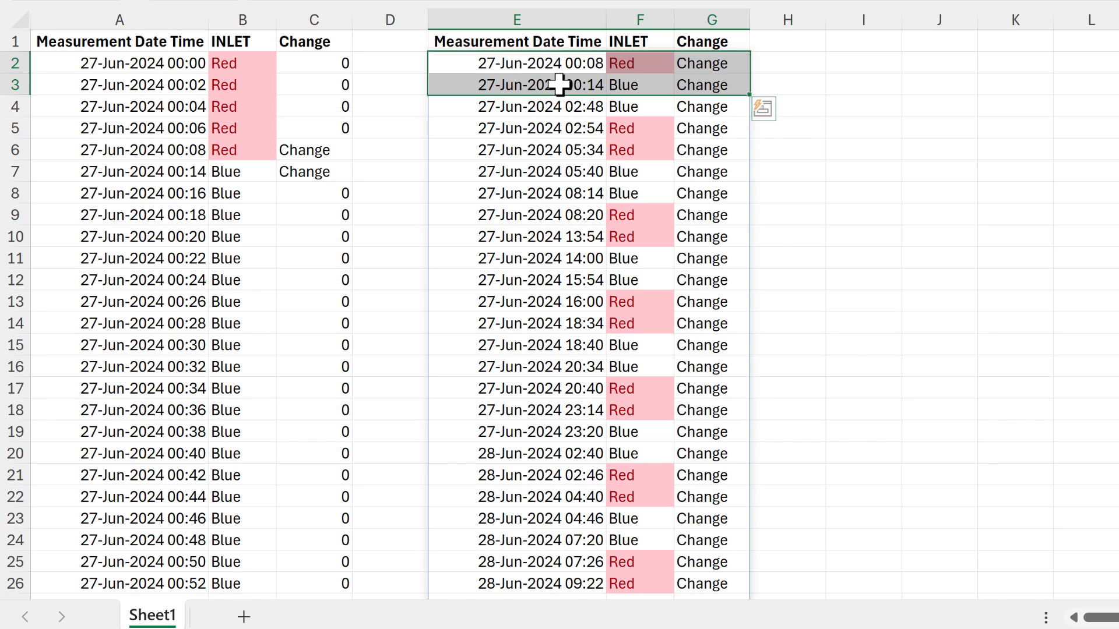
pyautogui.moveTo(182, 146); pyautogui.dragTo(304, 171)
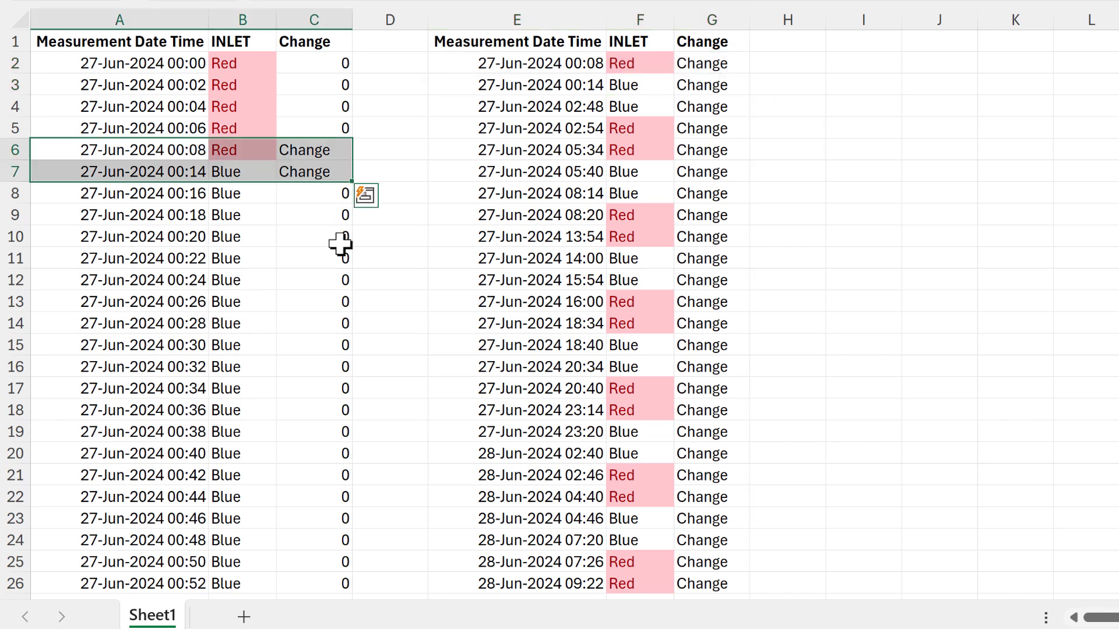
pyautogui.moveTo(571, 107); pyautogui.dragTo(691, 131)
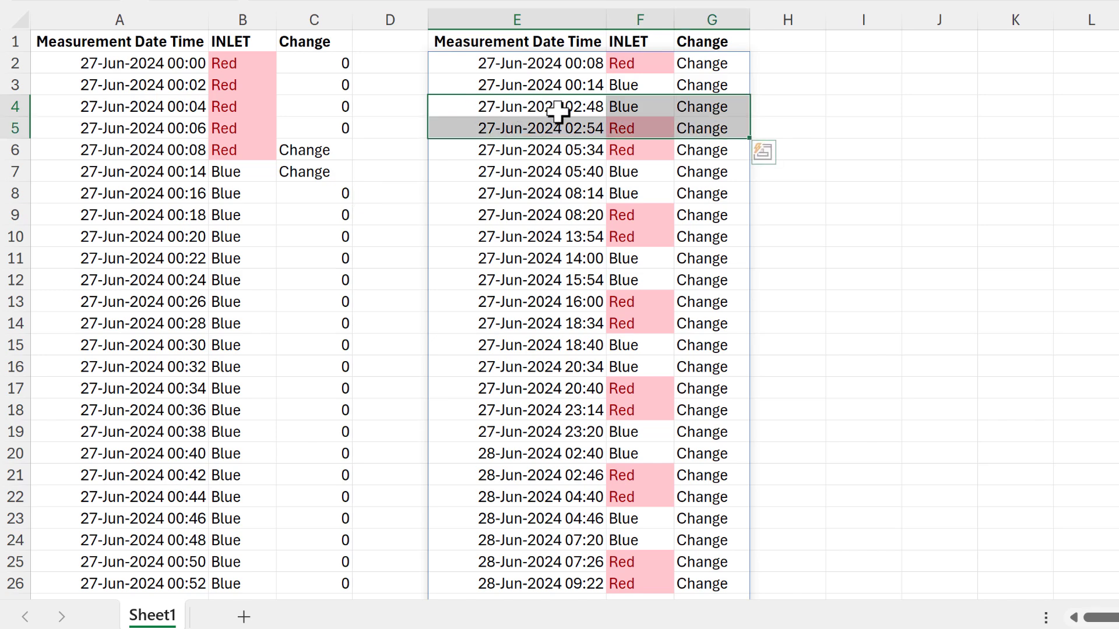
pyautogui.click(522, 131)
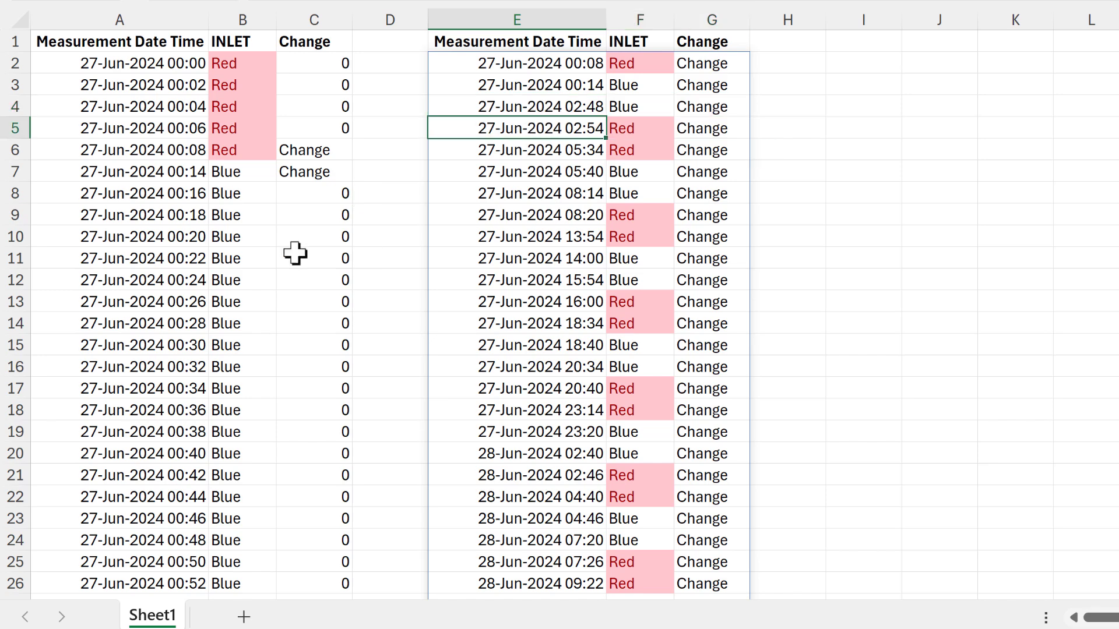
pyautogui.scroll(-18, 271, 242)
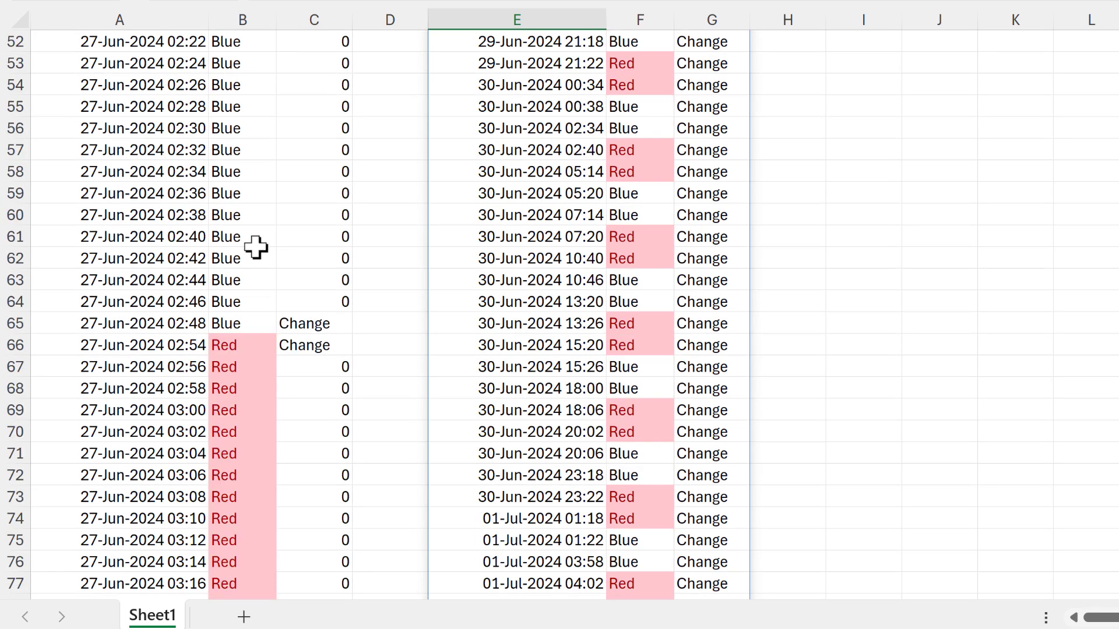
pyautogui.scroll(-1, 184, 255)
pyautogui.moveTo(70, 193); pyautogui.dragTo(324, 218)
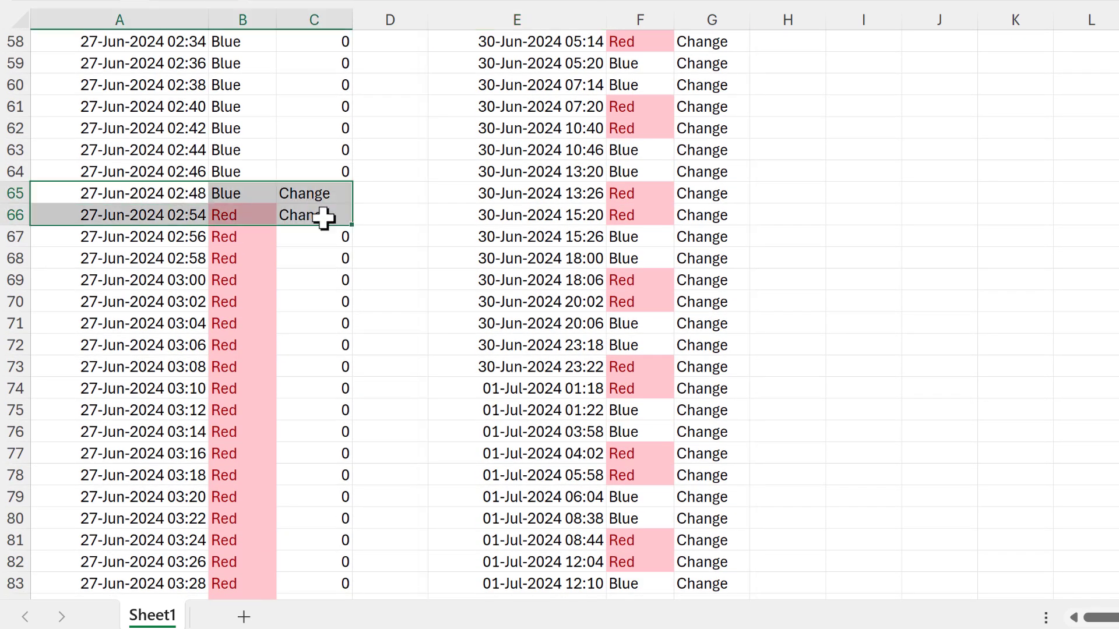
pyautogui.click(906, 158)
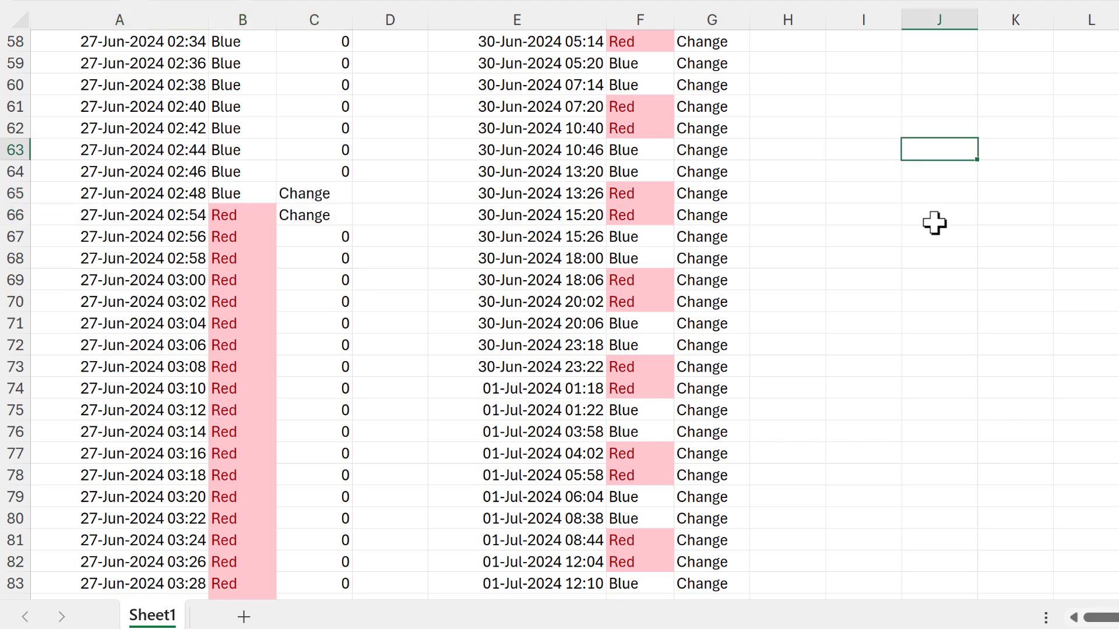
pyautogui.scroll(14, 936, 225)
pyautogui.scroll(5, 908, 241)
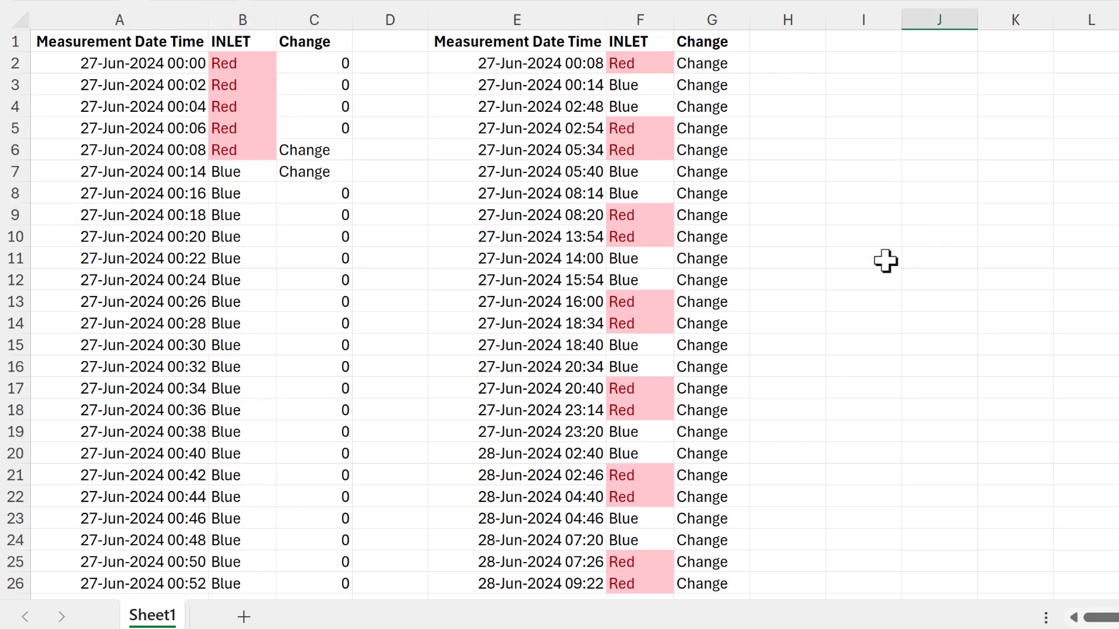
pyautogui.click(842, 63)
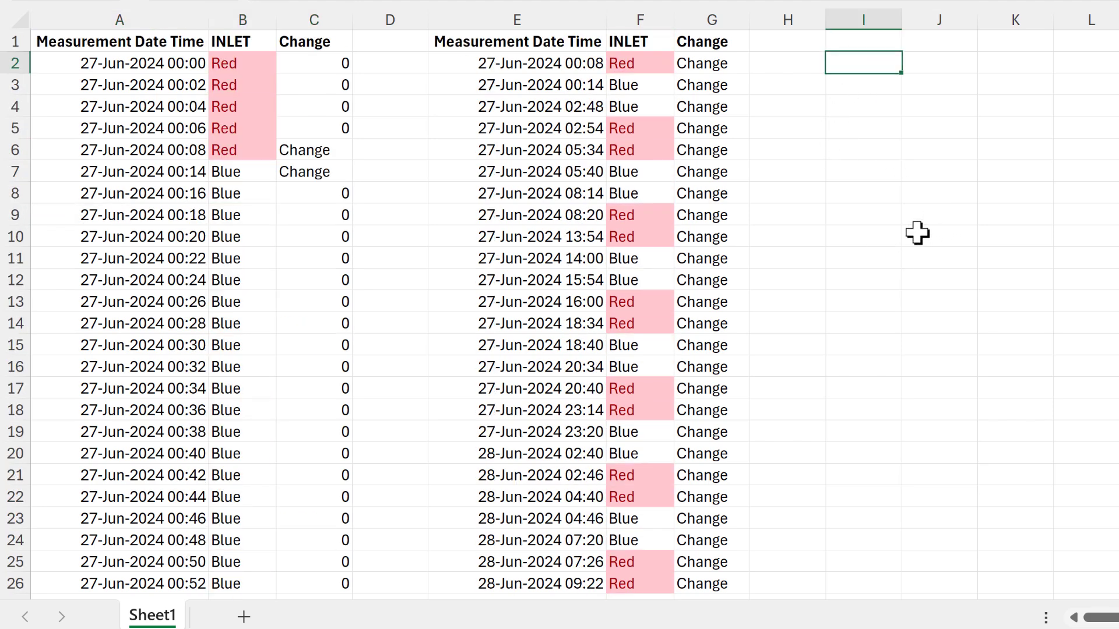
# - Start a FILTER formula in I2 with the change table's E3:G121 as the array
pyautogui.write('=filter')
pyautogui.press('Tab')
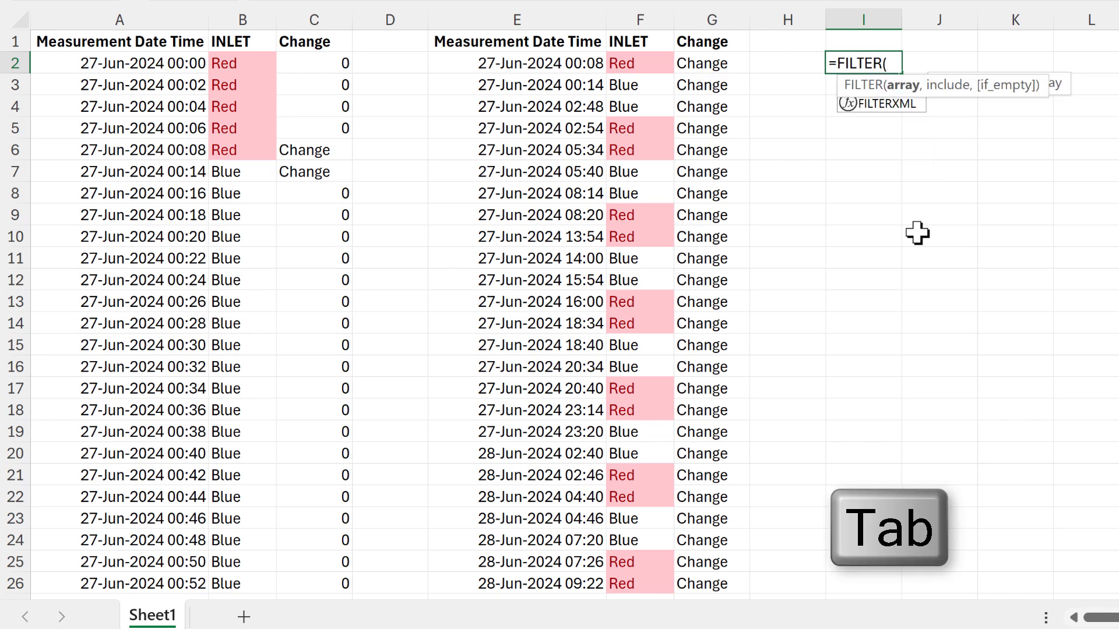
pyautogui.click(577, 64)
pyautogui.write('#')
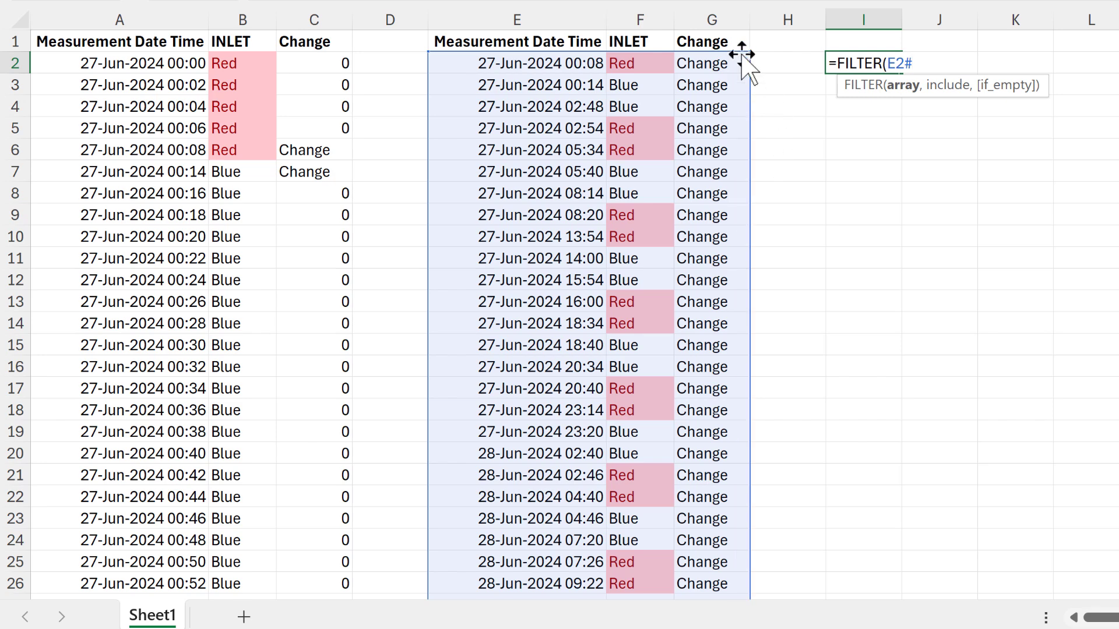
pyautogui.moveTo(750, 60); pyautogui.dragTo(751, 73)
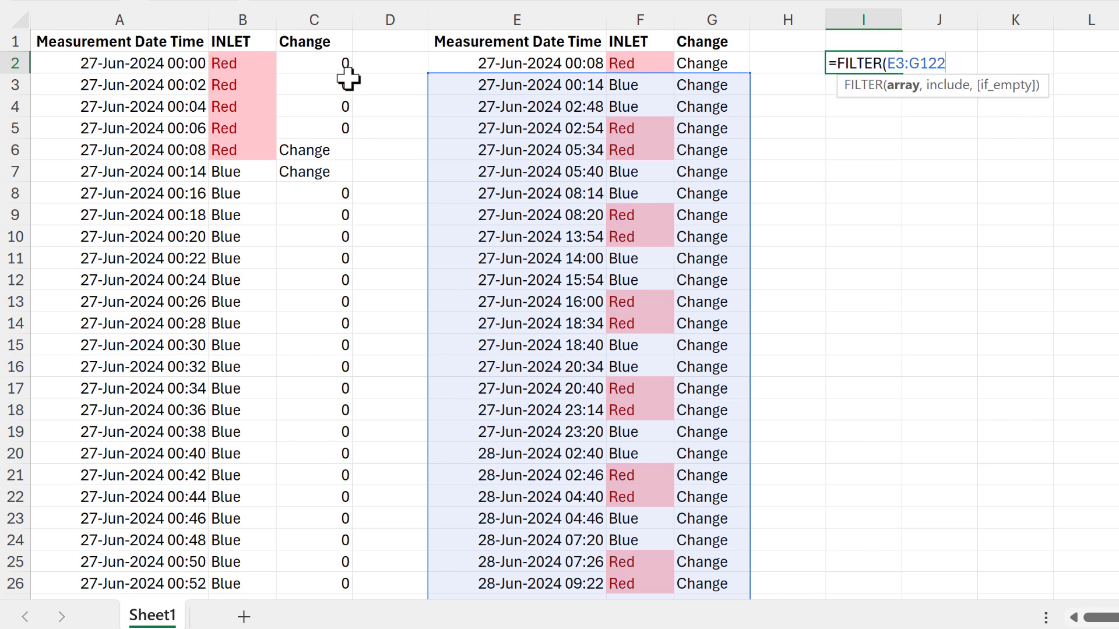
pyautogui.scroll(-20, 803, 194)
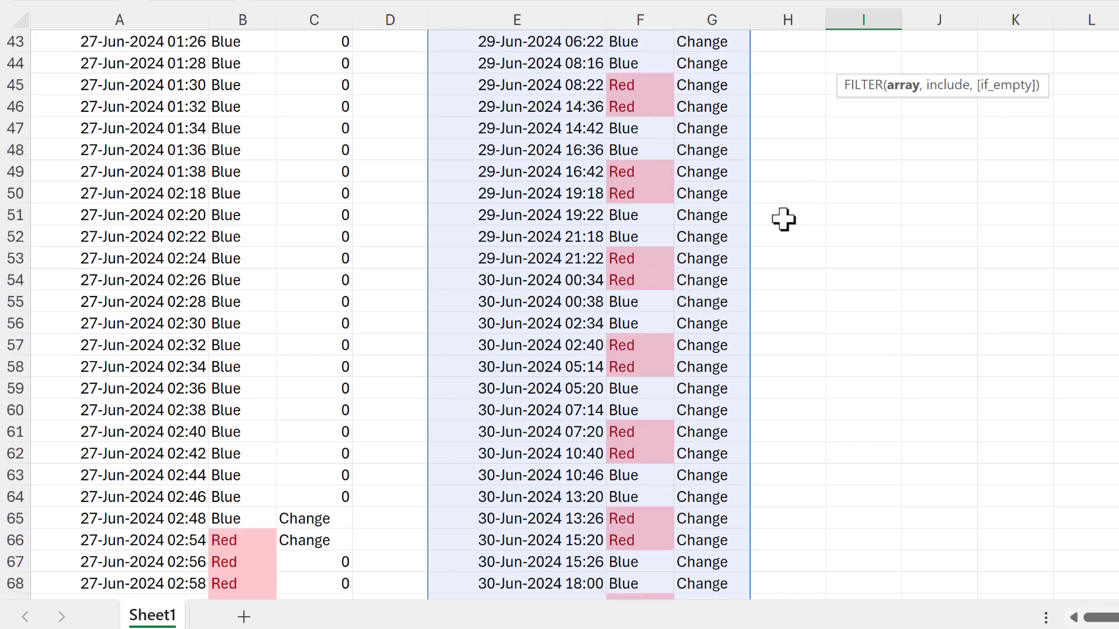
pyautogui.scroll(-14, 778, 231)
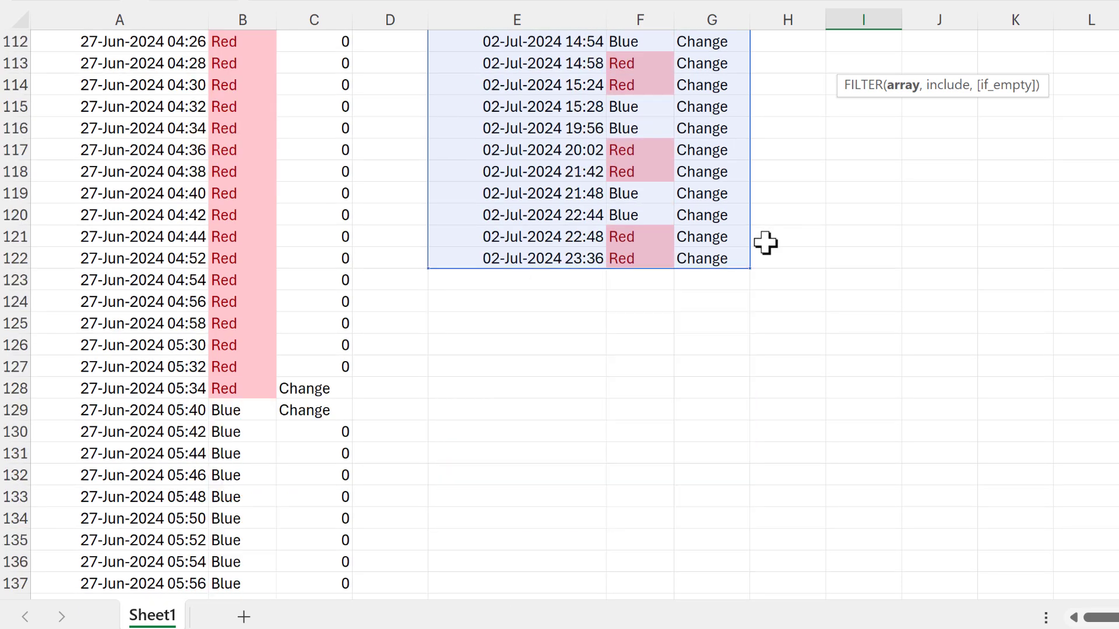
pyautogui.moveTo(744, 257); pyautogui.dragTo(743, 251)
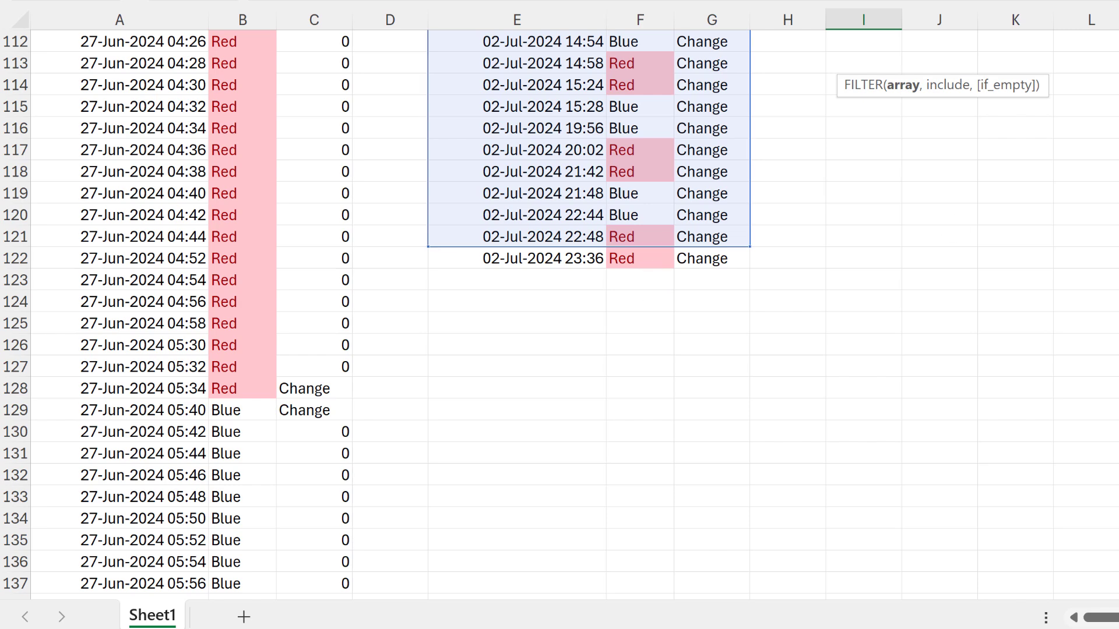
pyautogui.scroll(-20, 248, 220)
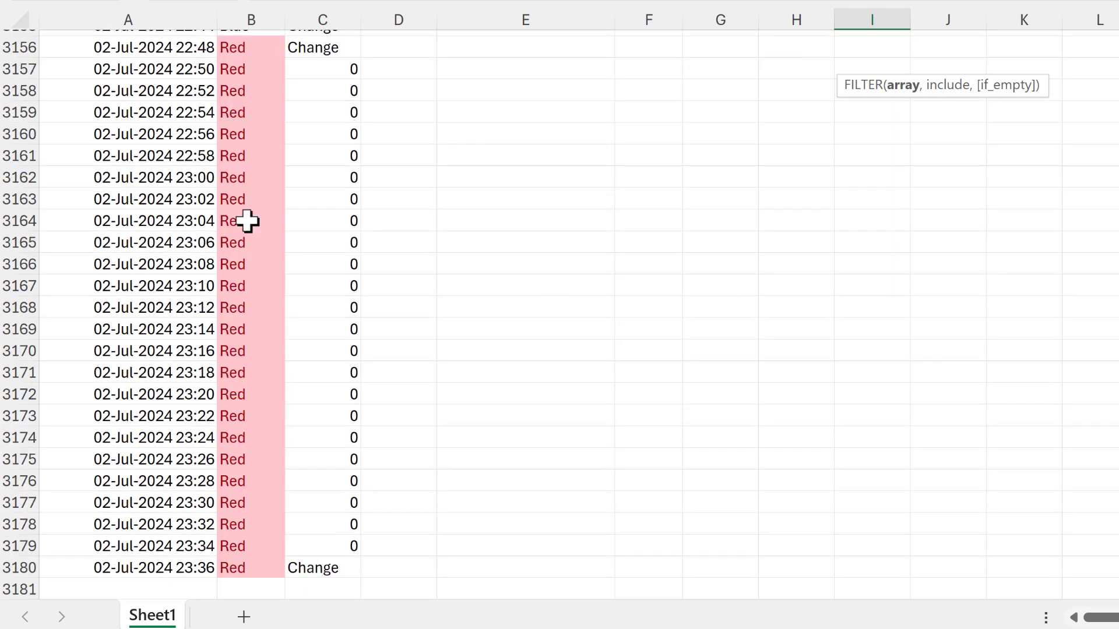
pyautogui.scroll(-4, 248, 221)
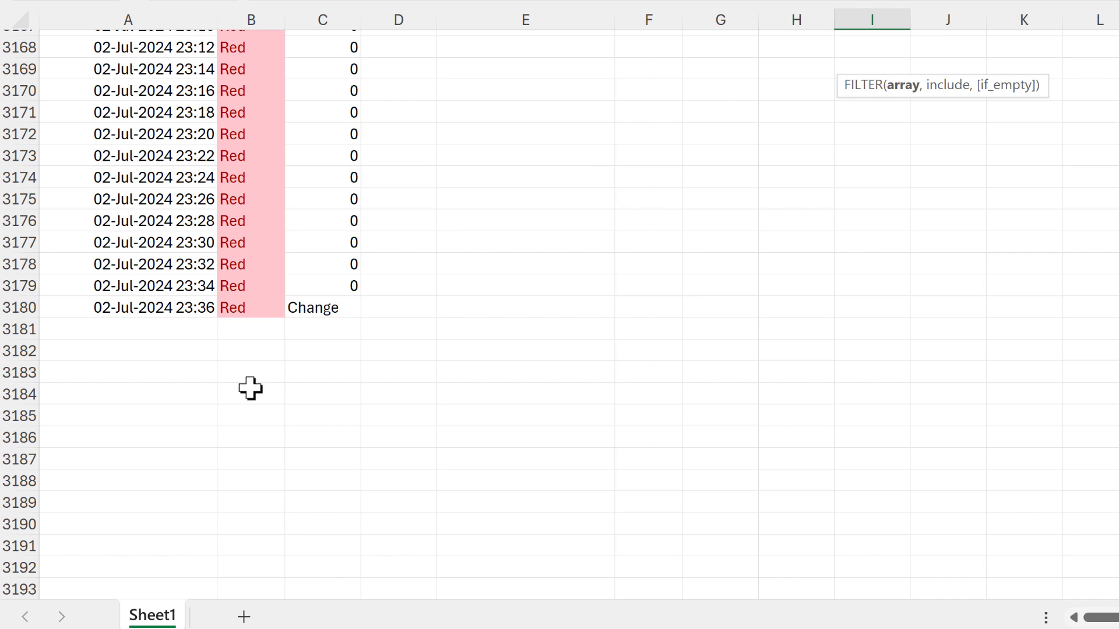
pyautogui.hotkey('ctrl', 'BackSpace')
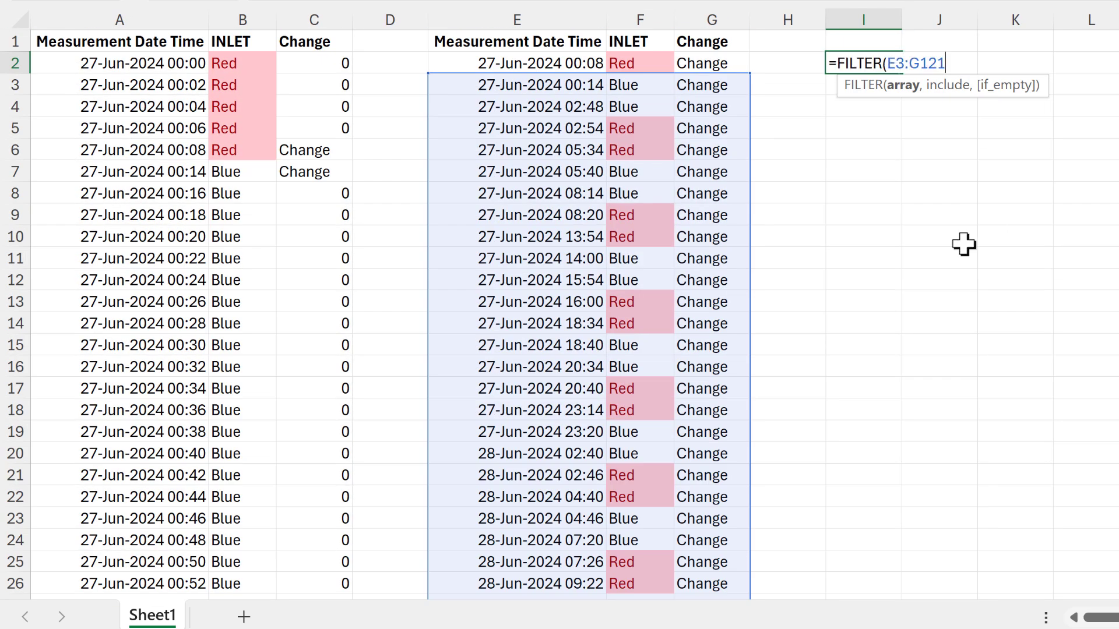
# - Add the condition F3:F121="Red" and commit the Red-only filter
pyautogui.write(',')
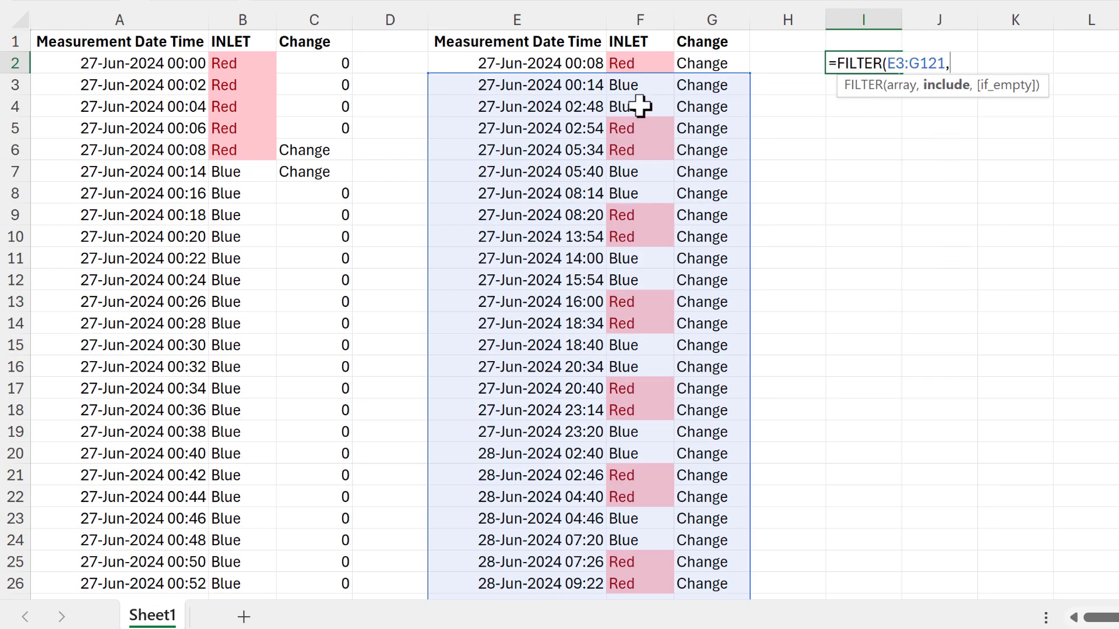
pyautogui.click(641, 86)
pyautogui.hotkey('ctrl', 'shift', 'Down')
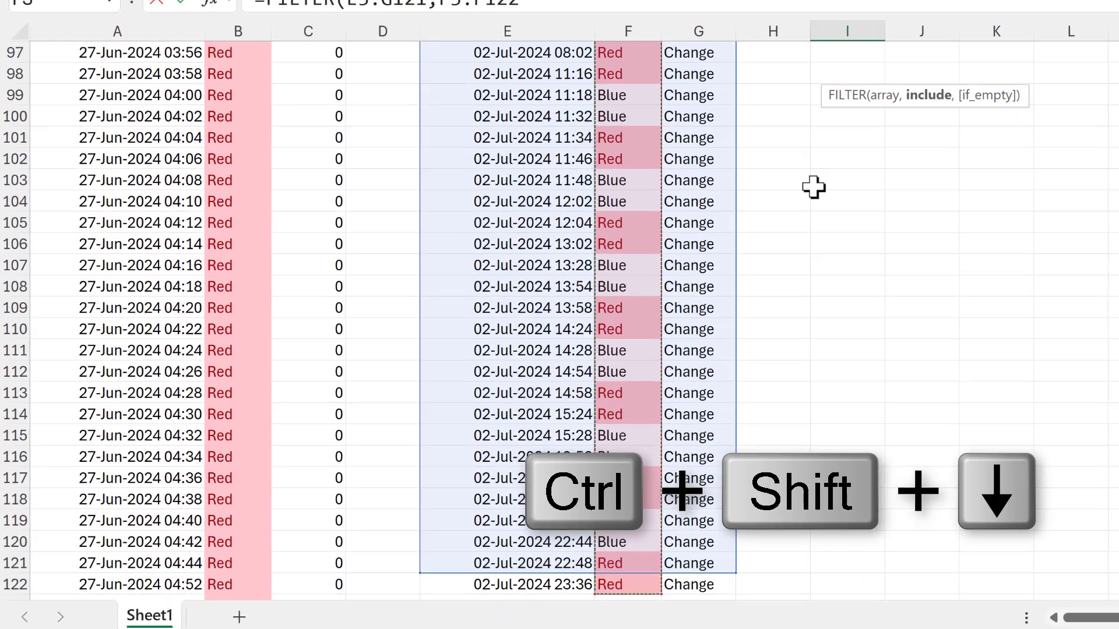
pyautogui.hotkey('shift', 'Up')
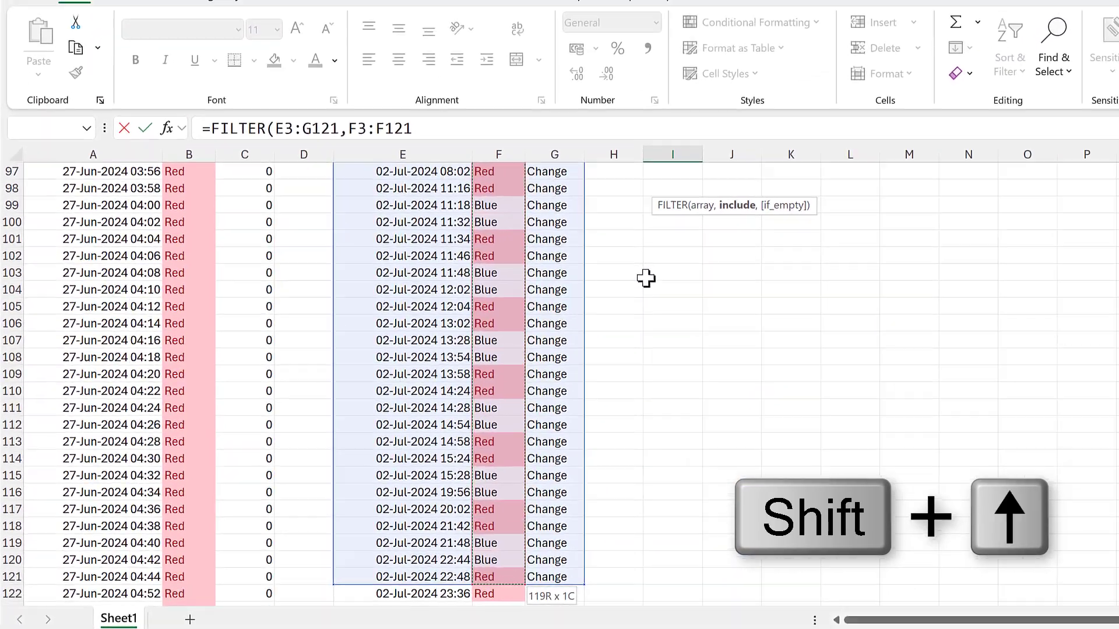
pyautogui.write('="Red')
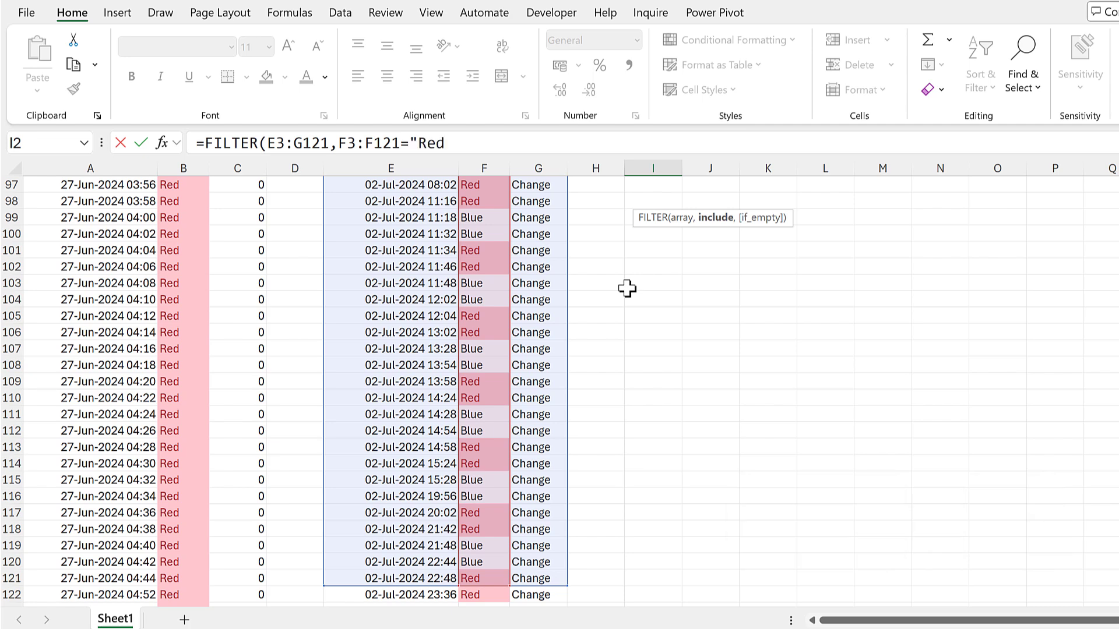
pyautogui.write('")')
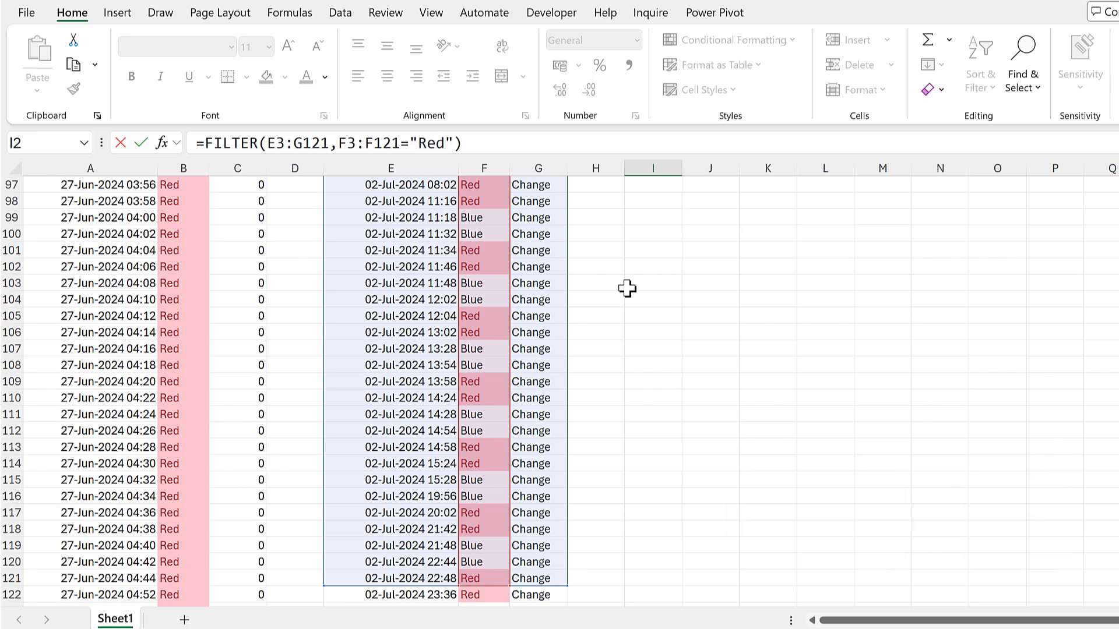
pyautogui.press('Return')
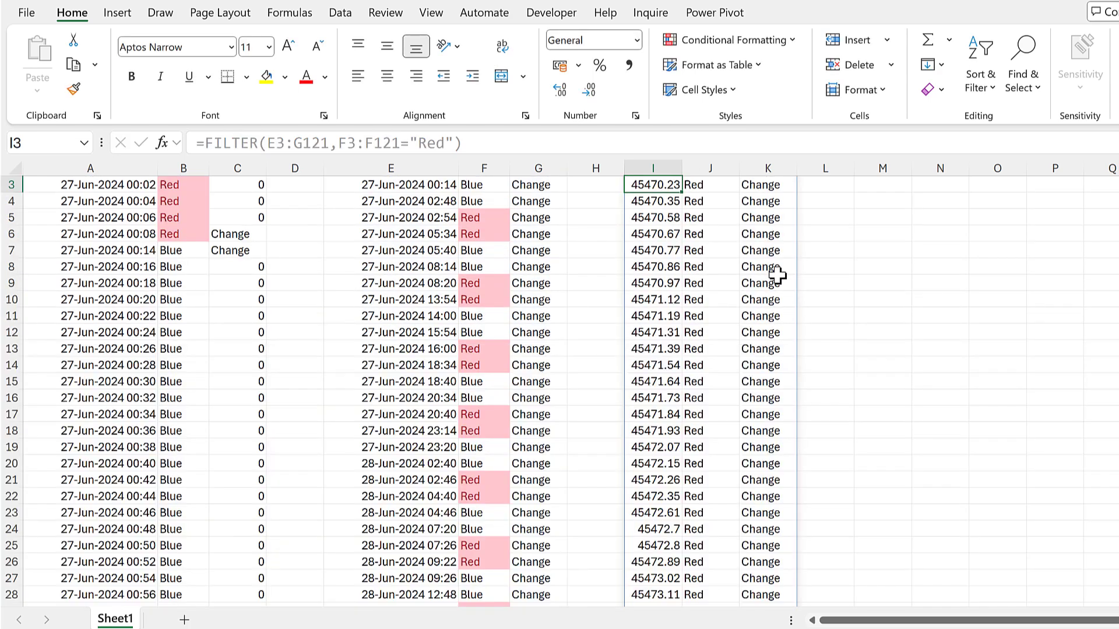
# - Apply E5's date format to column I and autofit it to show full date-times
pyautogui.click(376, 245)
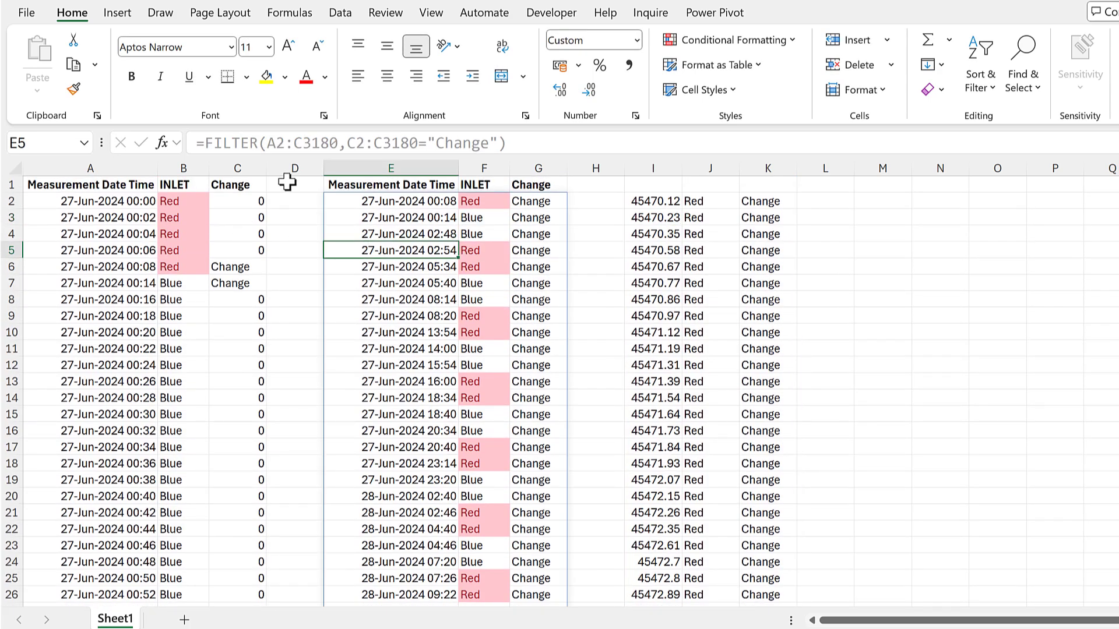
pyautogui.click(73, 89)
pyautogui.click(670, 168)
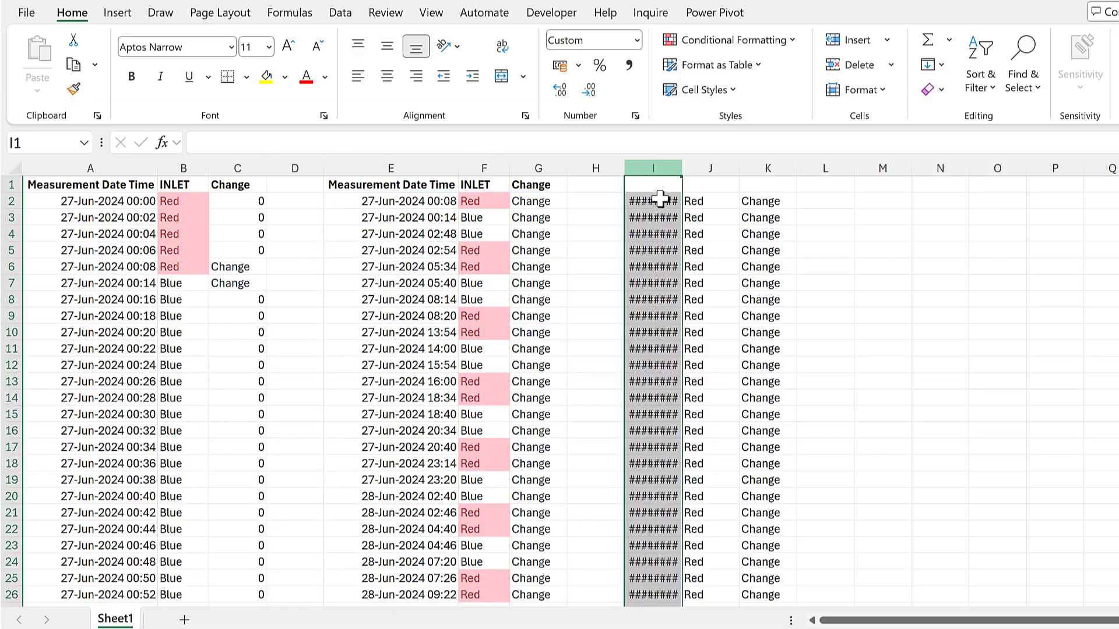
pyautogui.click(660, 199)
pyautogui.doubleClick(681, 166)
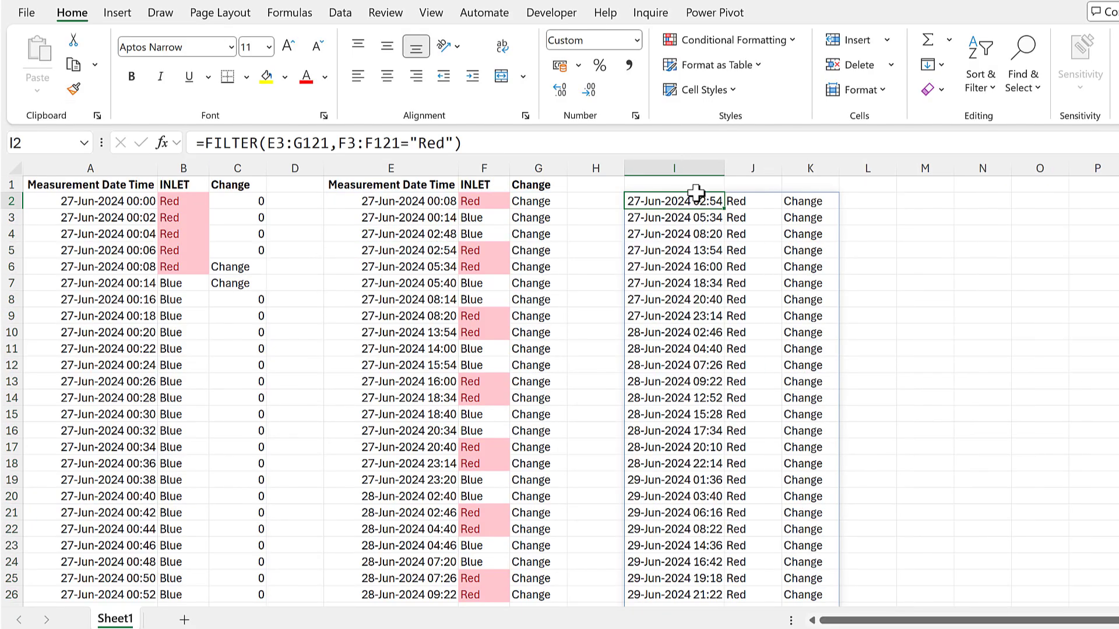
# - Verify the Red change times 02:54, 05:34 and 08:20 against the source rows
pyautogui.moveTo(691, 201); pyautogui.dragTo(745, 231)
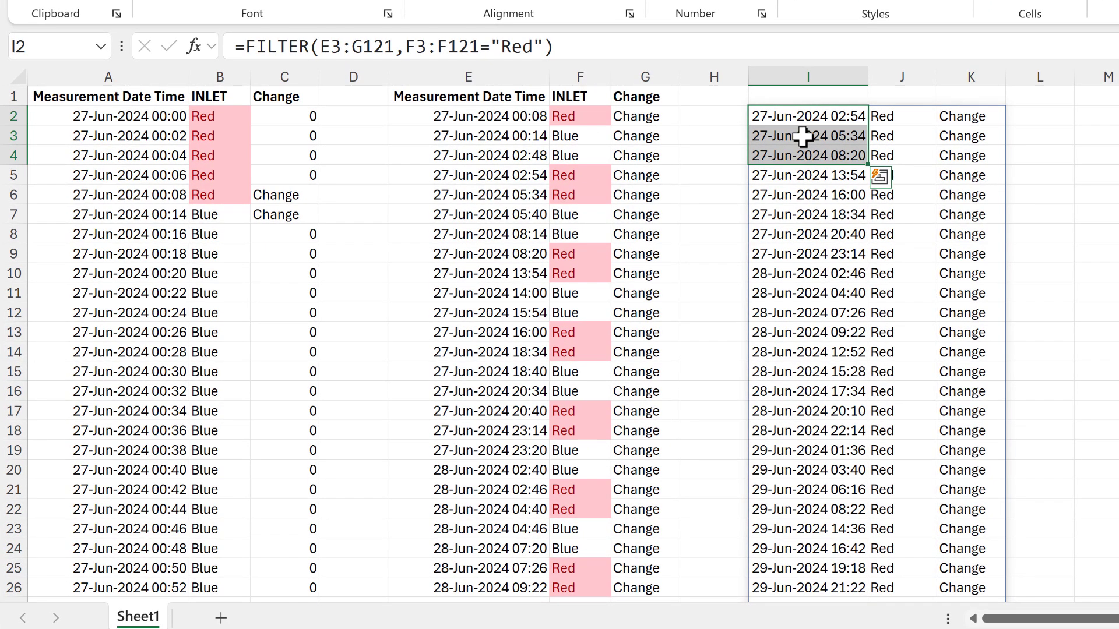
pyautogui.click(820, 156)
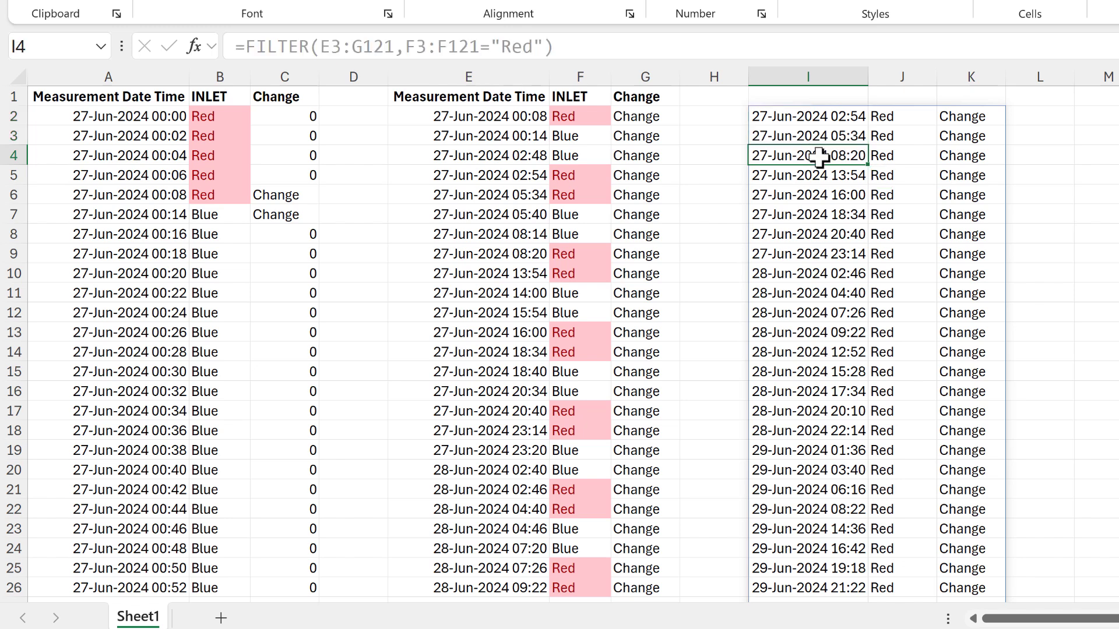
pyautogui.scroll(-19, 208, 244)
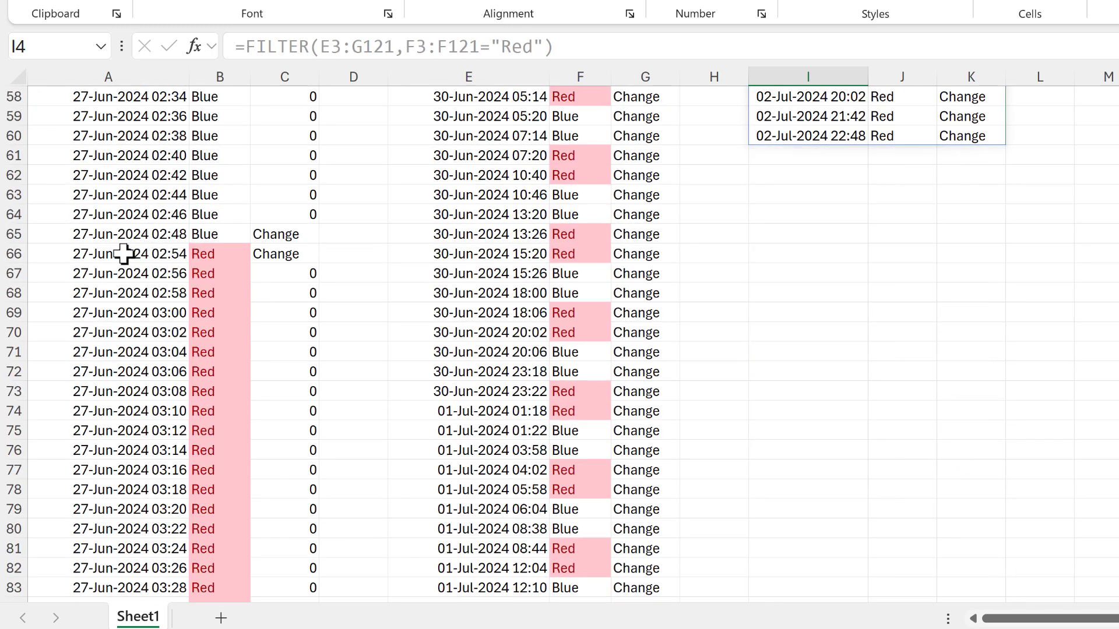
pyautogui.moveTo(123, 254); pyautogui.dragTo(259, 255)
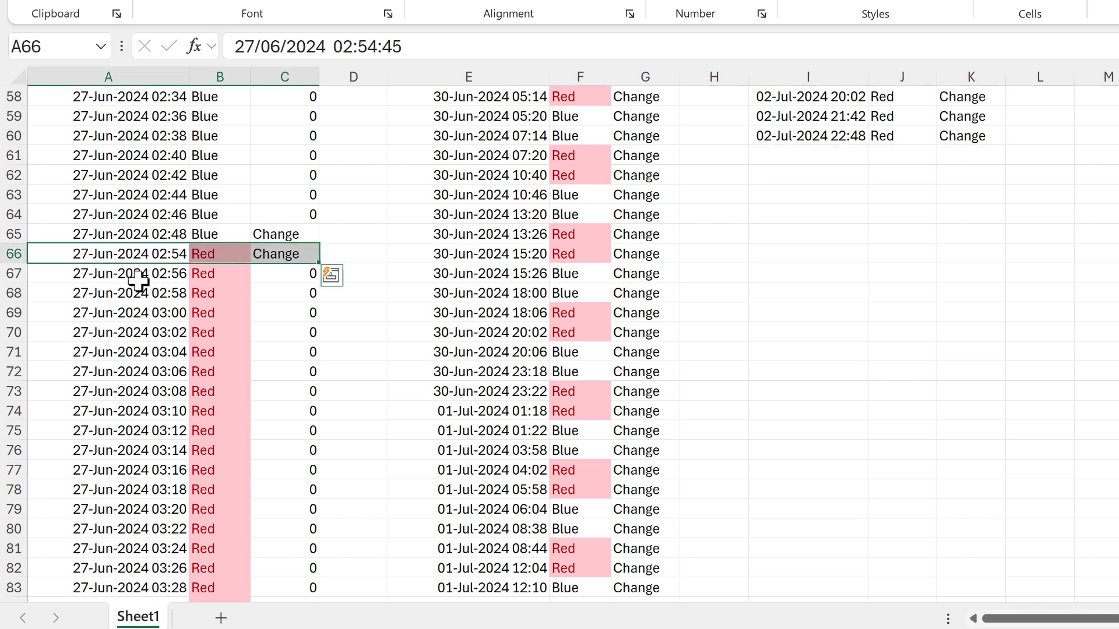
pyautogui.scroll(-15, 215, 295)
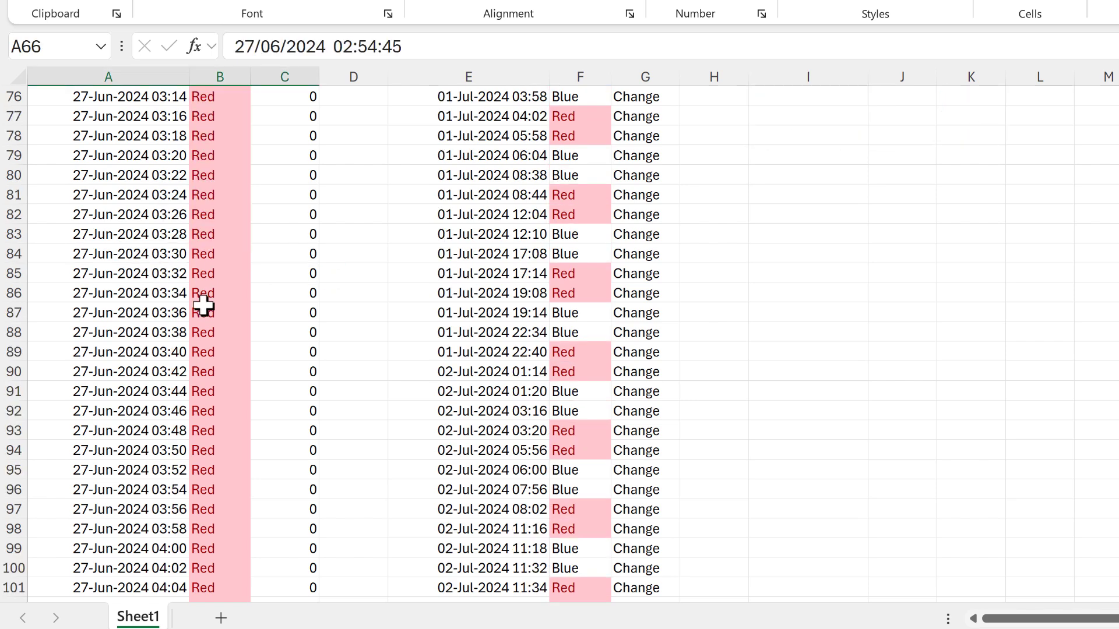
pyautogui.scroll(-5, 208, 301)
pyautogui.moveTo(150, 294); pyautogui.dragTo(285, 294)
pyautogui.scroll(-20, 211, 306)
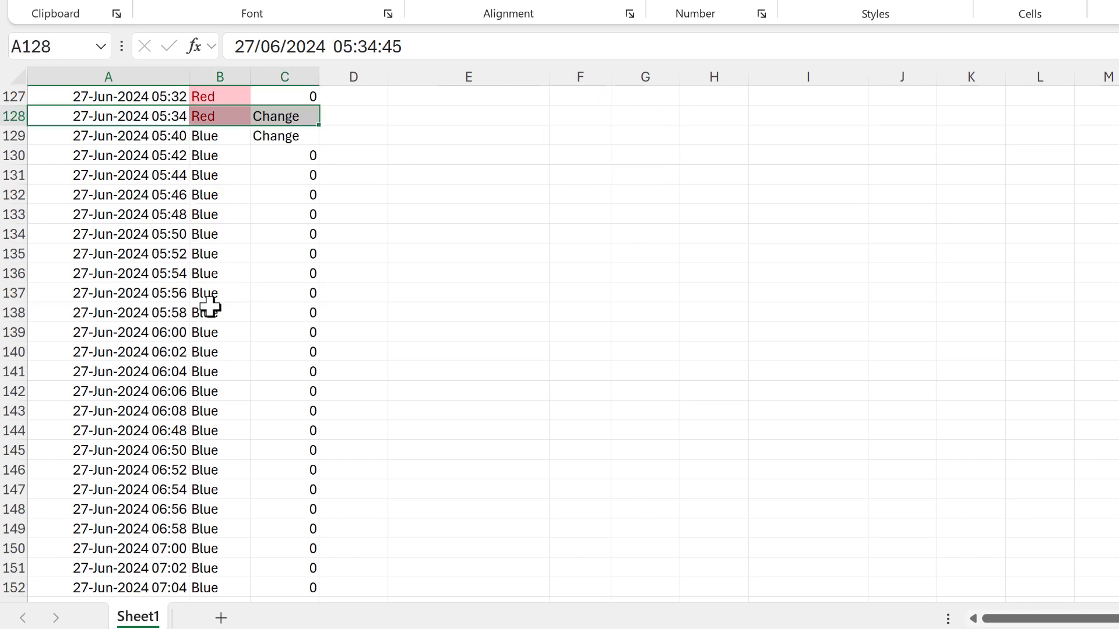
pyautogui.scroll(-1, 208, 301)
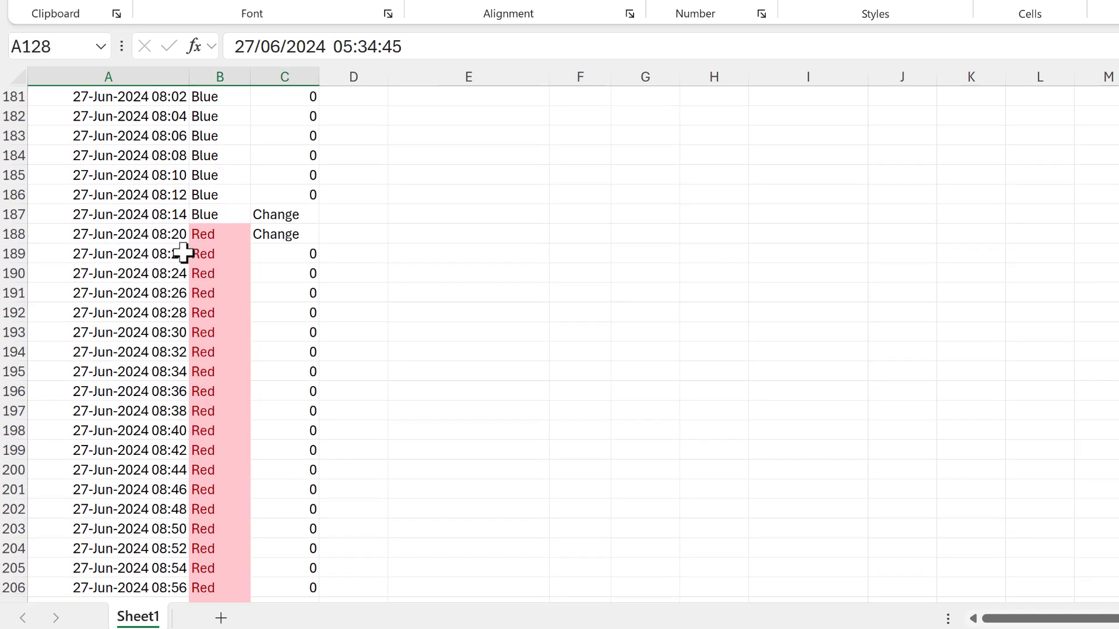
pyautogui.moveTo(168, 236); pyautogui.dragTo(271, 236)
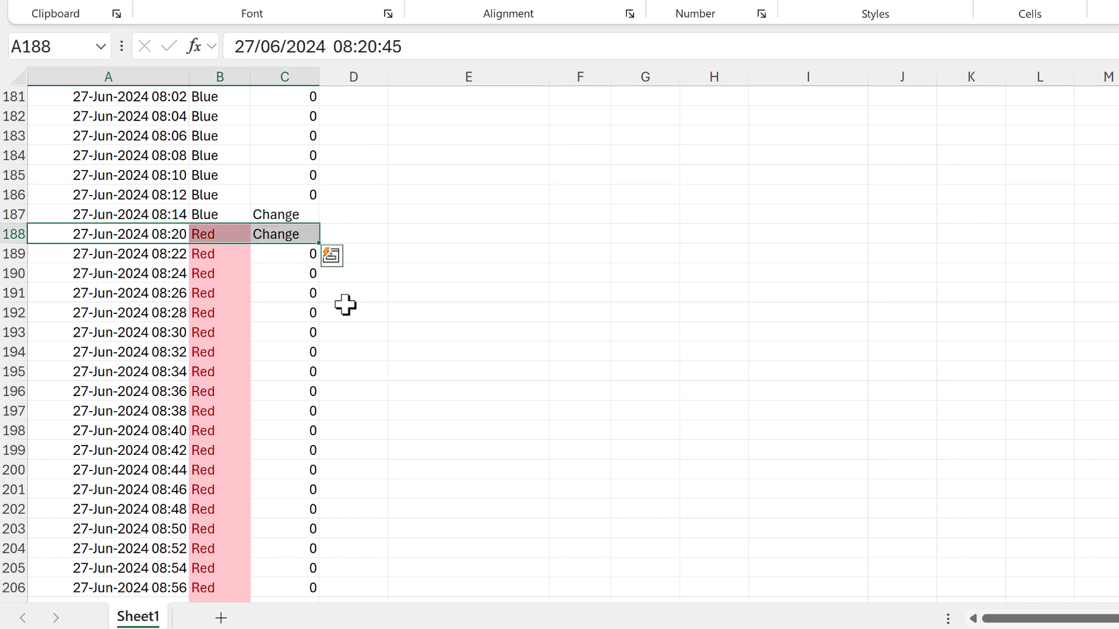
pyautogui.click(1054, 271)
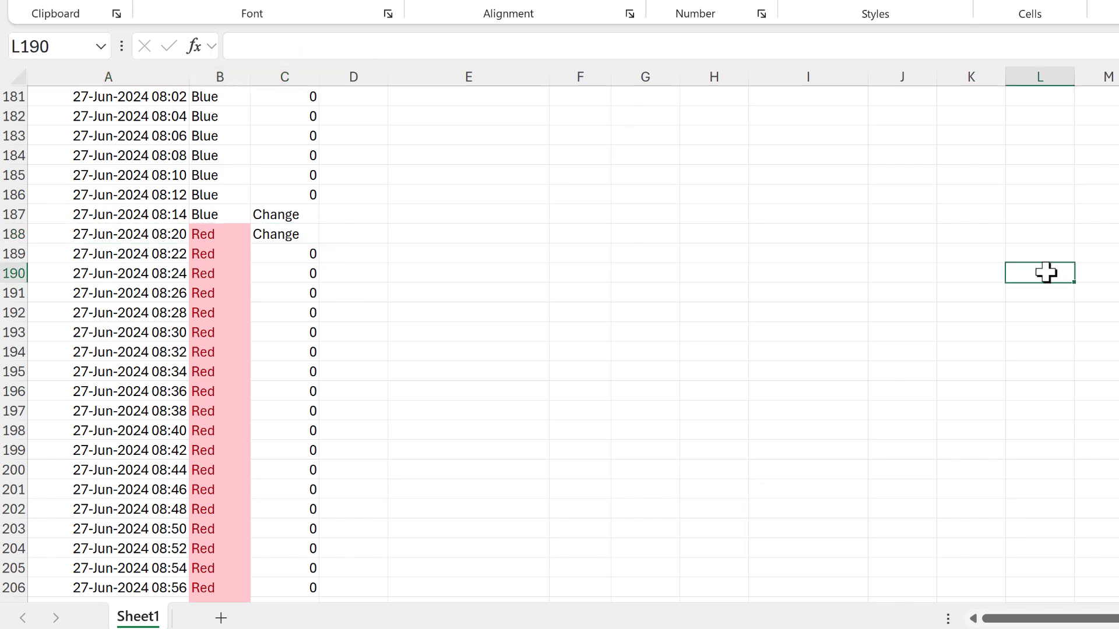
pyautogui.hotkey('ctrl', 'Home')
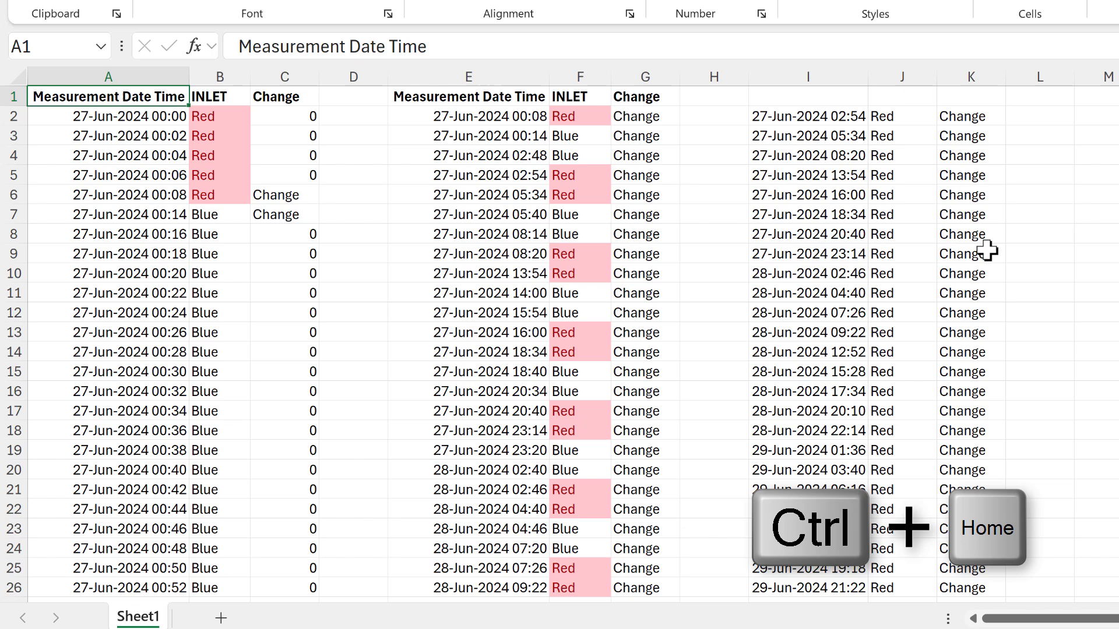
# - Narrow the Red FILTER formula in I2 to return only the date column E3:E121
pyautogui.click(836, 110)
pyautogui.click(637, 46)
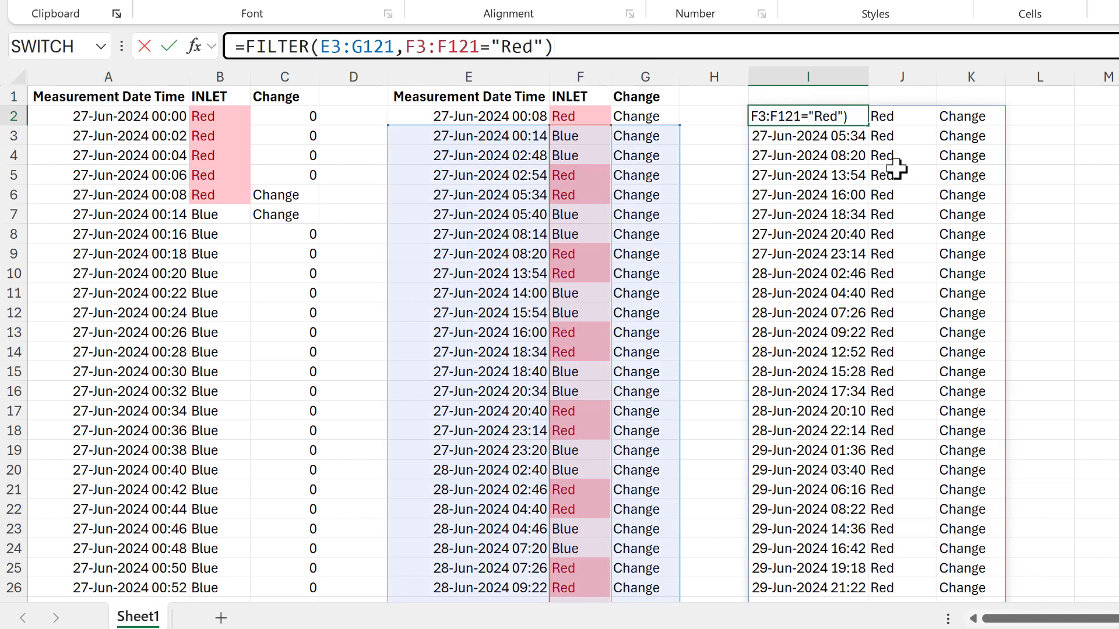
pyautogui.scroll(-14, 895, 169)
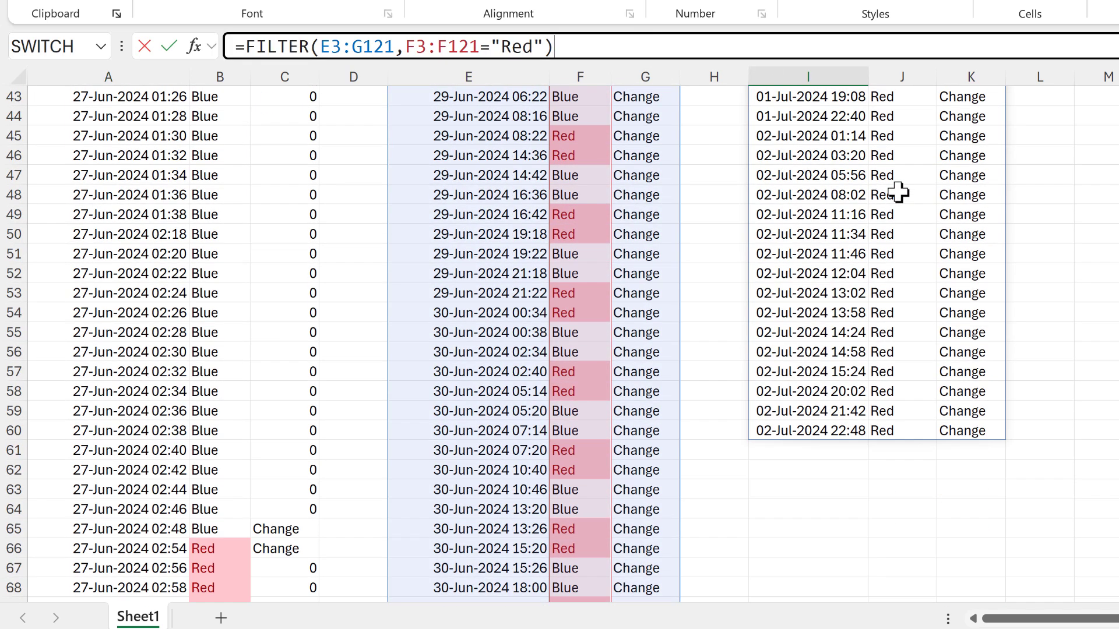
pyautogui.scroll(-4, 898, 192)
pyautogui.scroll(10, 899, 195)
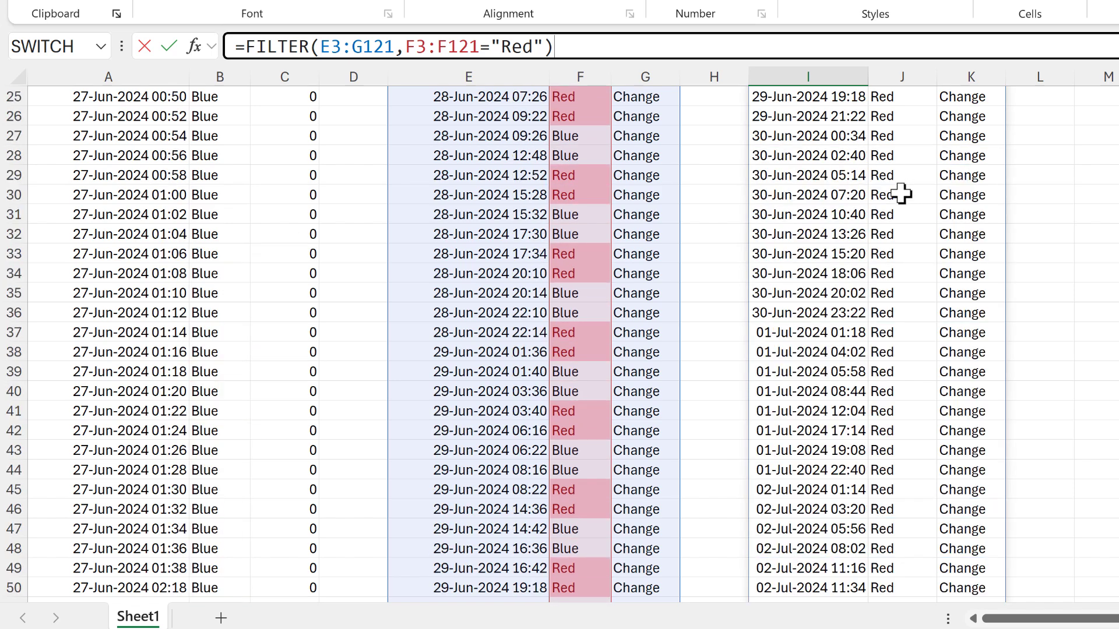
pyautogui.scroll(8, 901, 194)
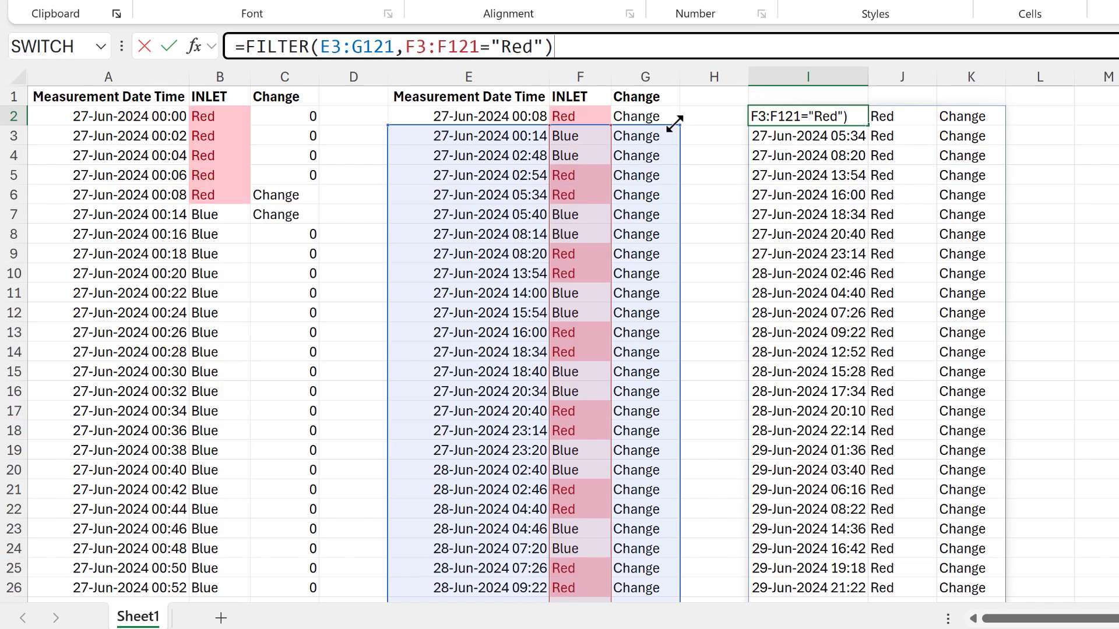
pyautogui.moveTo(637, 120); pyautogui.dragTo(541, 133)
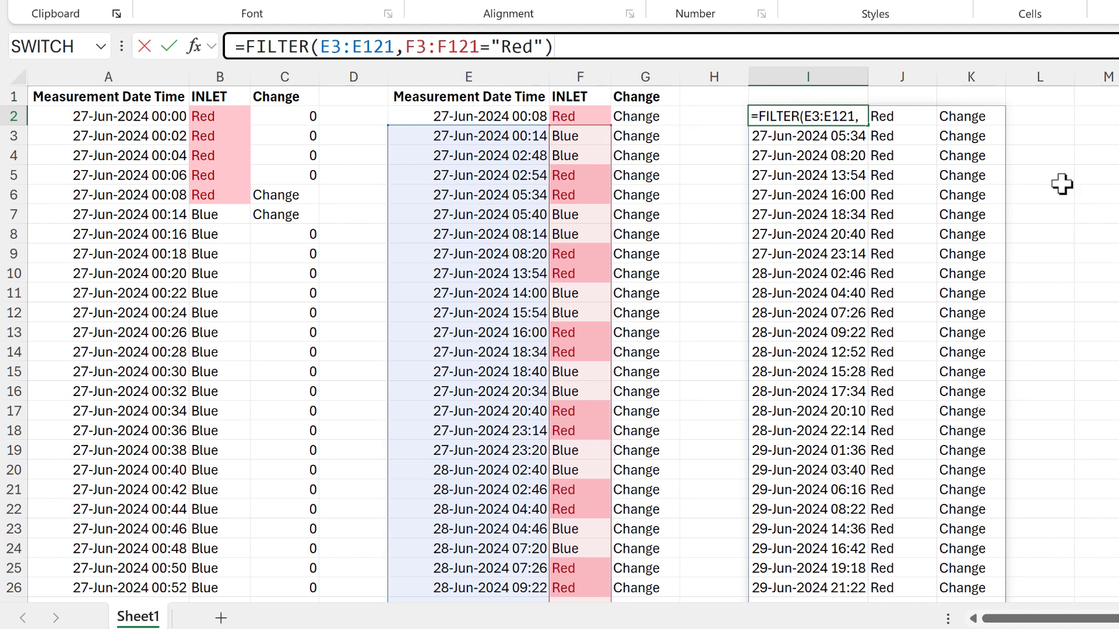
pyautogui.press('Return')
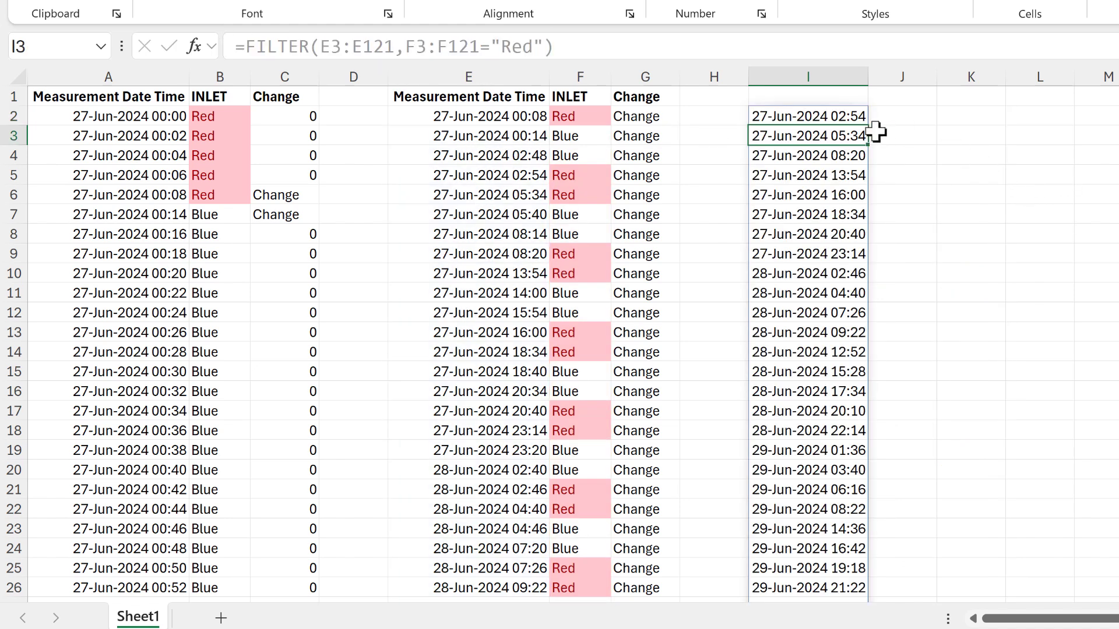
# - Wrap it as =WRAPROWS(FILTER(E3:E121,F3:F121="Red"),2) to pair the dates
pyautogui.click(809, 116)
pyautogui.press('F2')
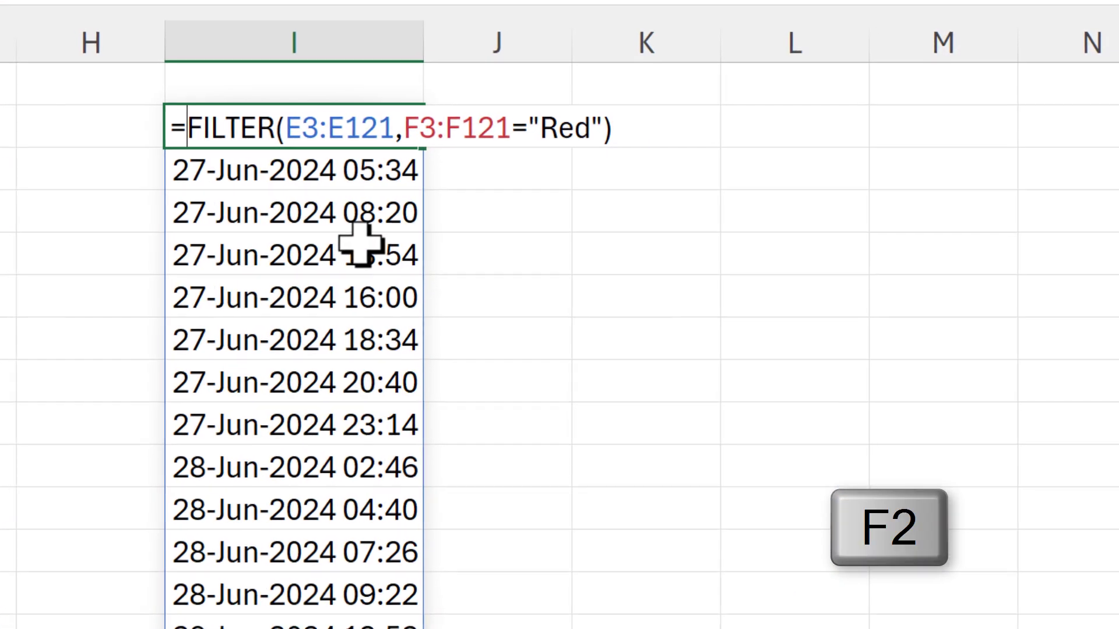
pyautogui.press('Home')
pyautogui.press('Right')
pyautogui.write('wraprows')
pyautogui.press('Tab')
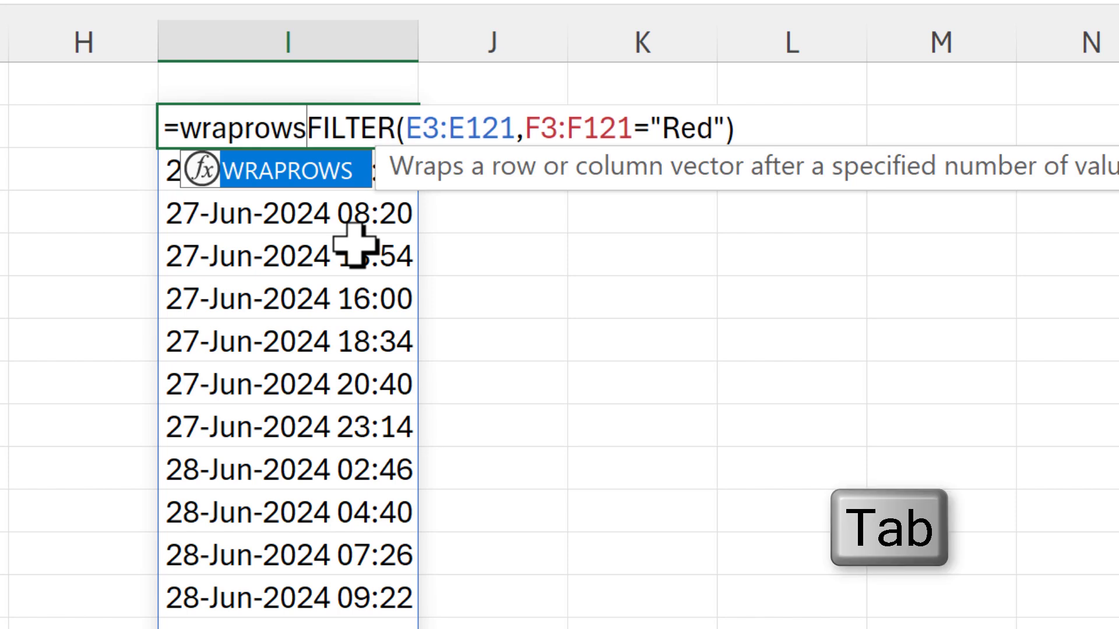
pyautogui.click(425, 175)
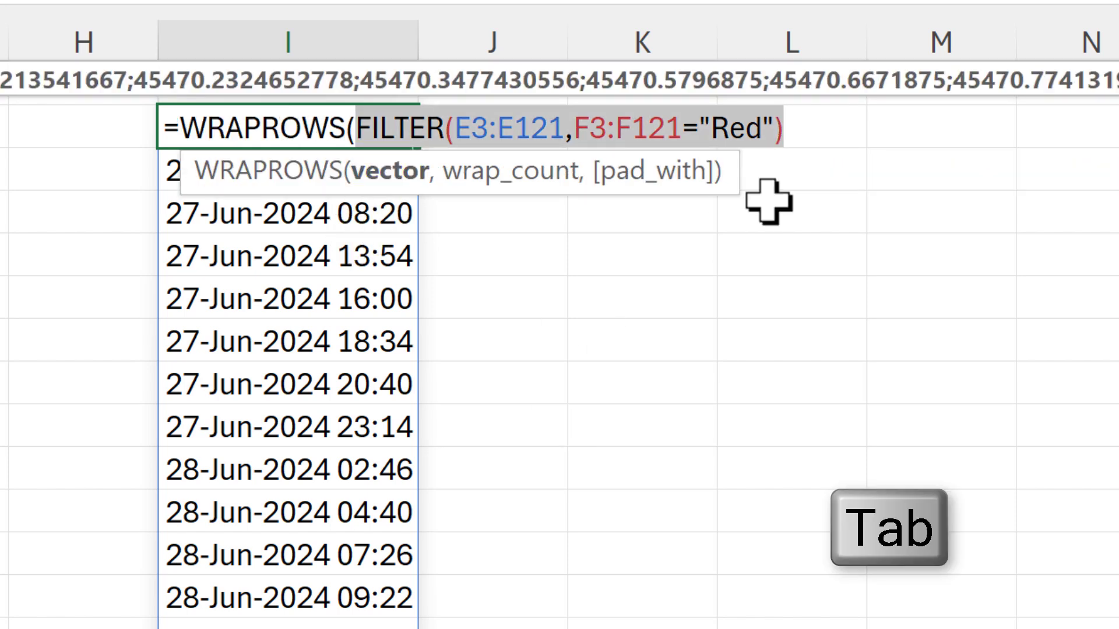
pyautogui.click(810, 134)
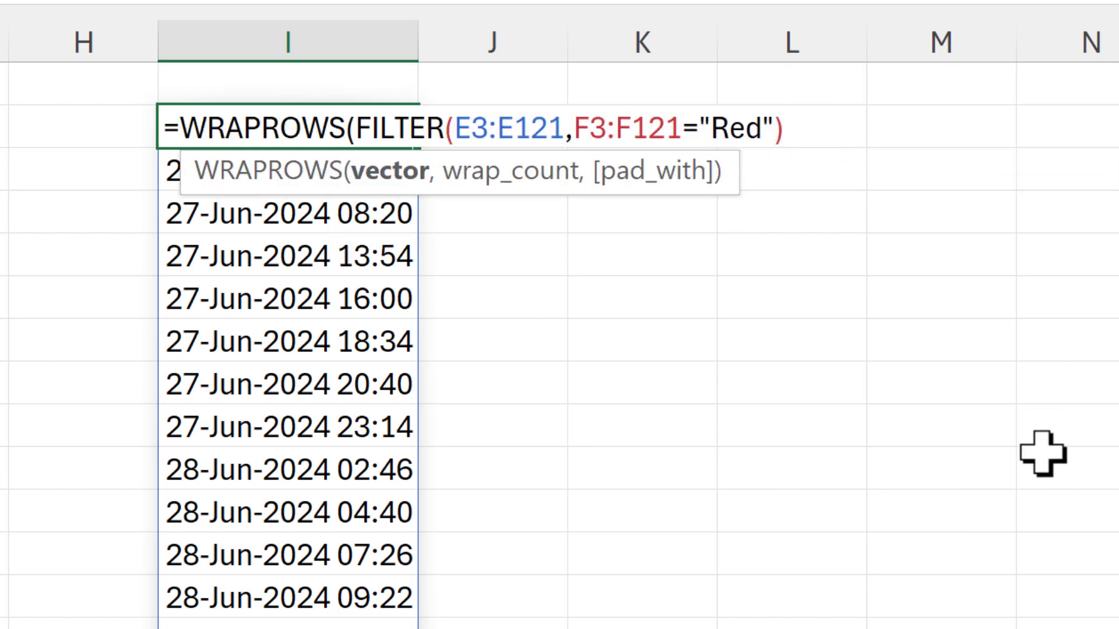
pyautogui.write(',2')
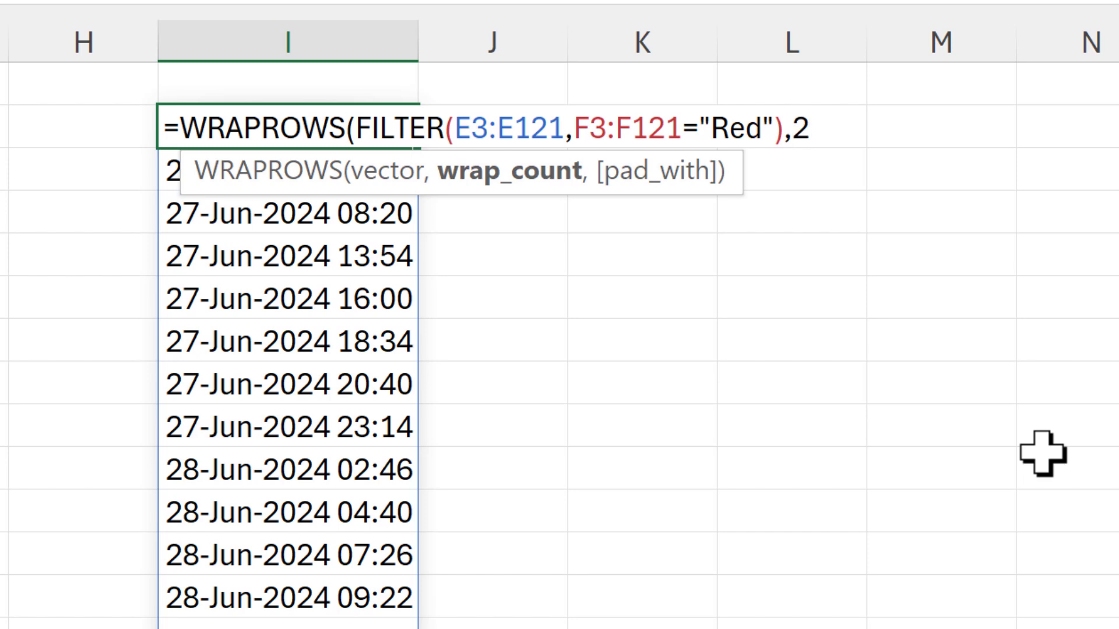
pyautogui.write(')')
pyautogui.press('Return')
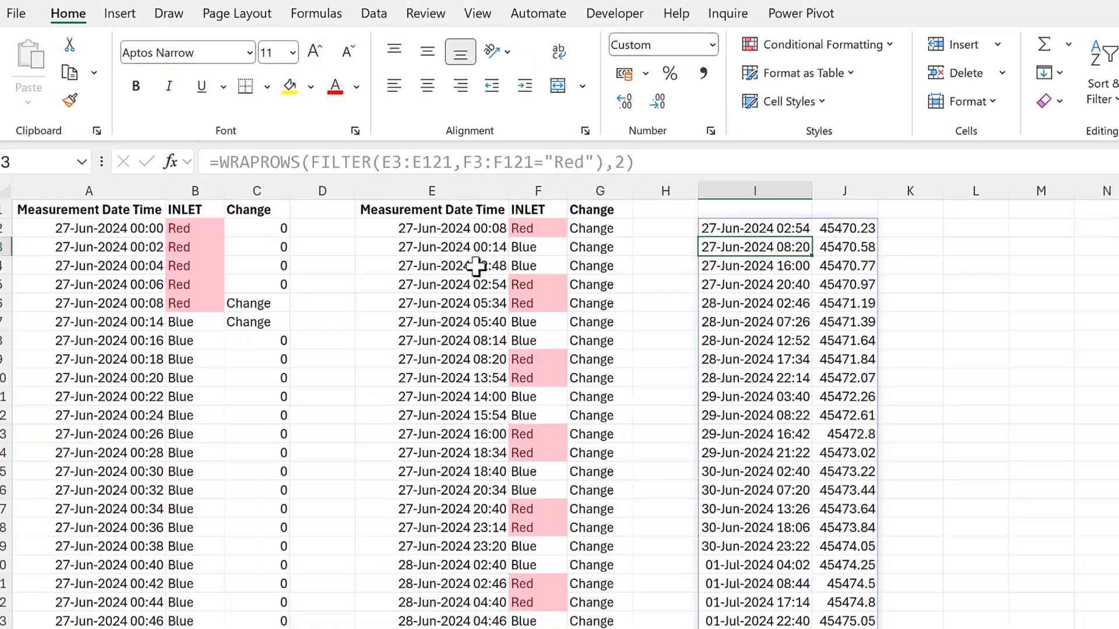
# - Copy the change table's date format onto column J and autofit its width
pyautogui.click(440, 266)
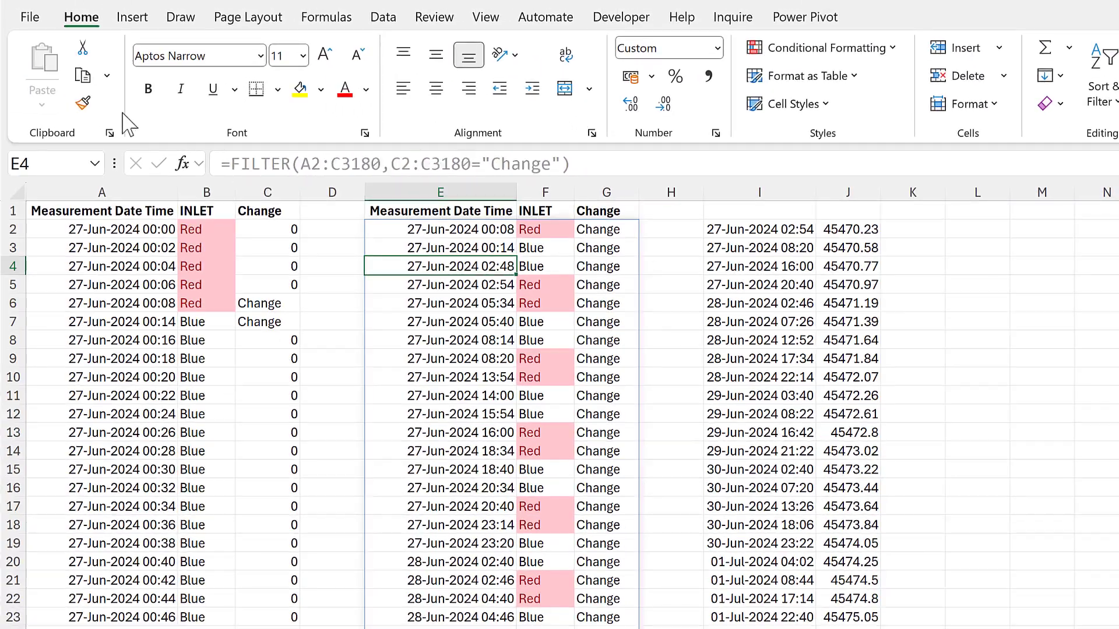
pyautogui.click(83, 103)
pyautogui.click(863, 193)
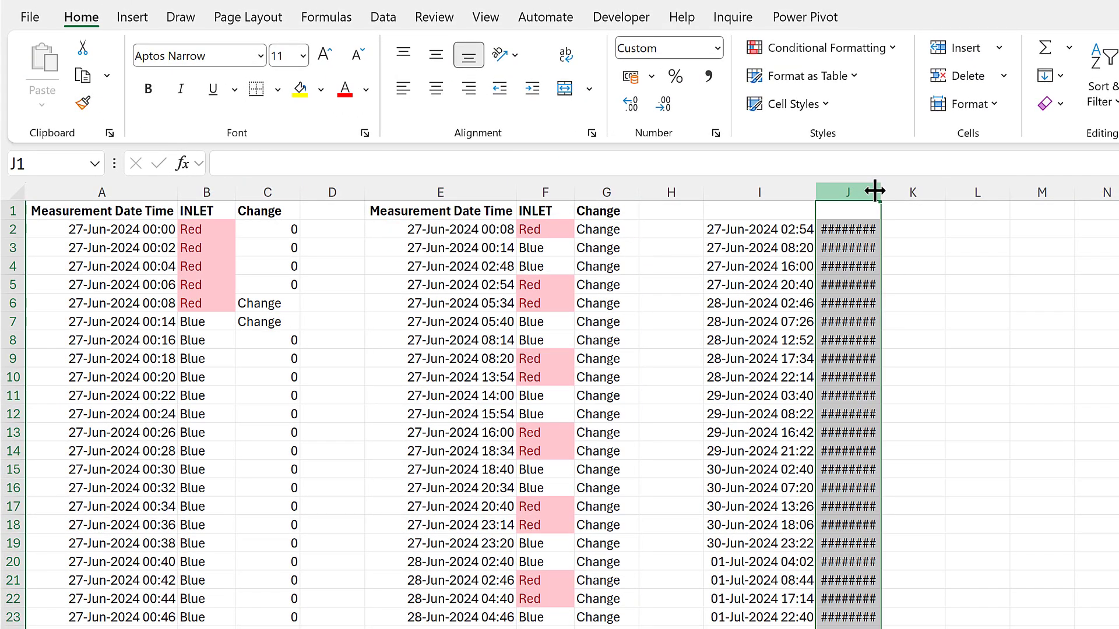
pyautogui.doubleClick(880, 192)
pyautogui.click(729, 211)
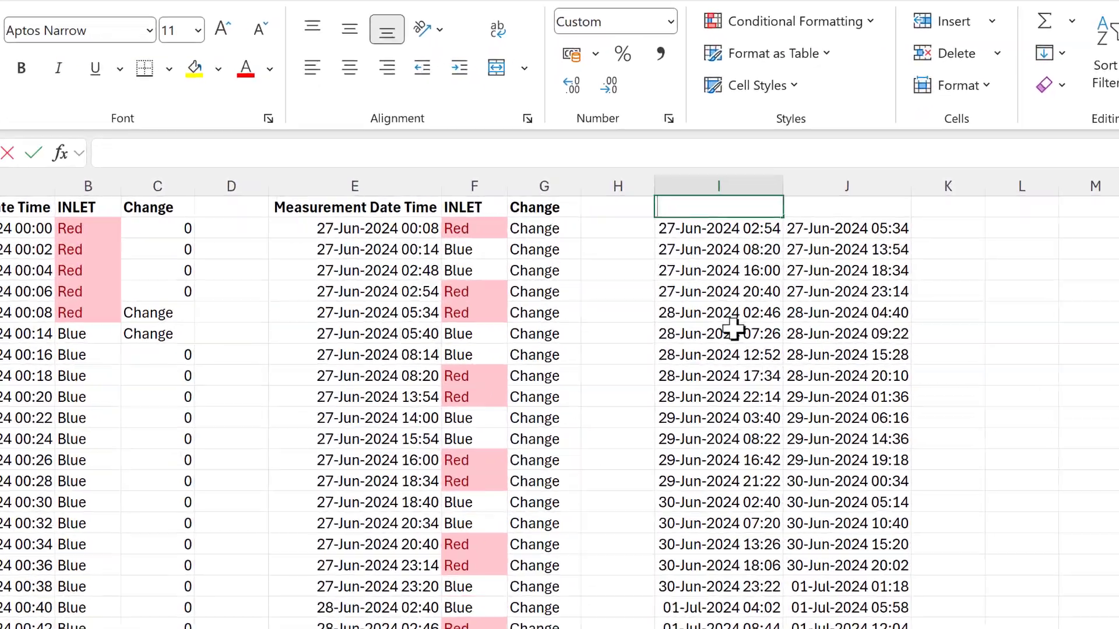
# - Enter bold headings 'Start Dates' in I1 and 'End Dates' in J1
pyautogui.write('Sta')
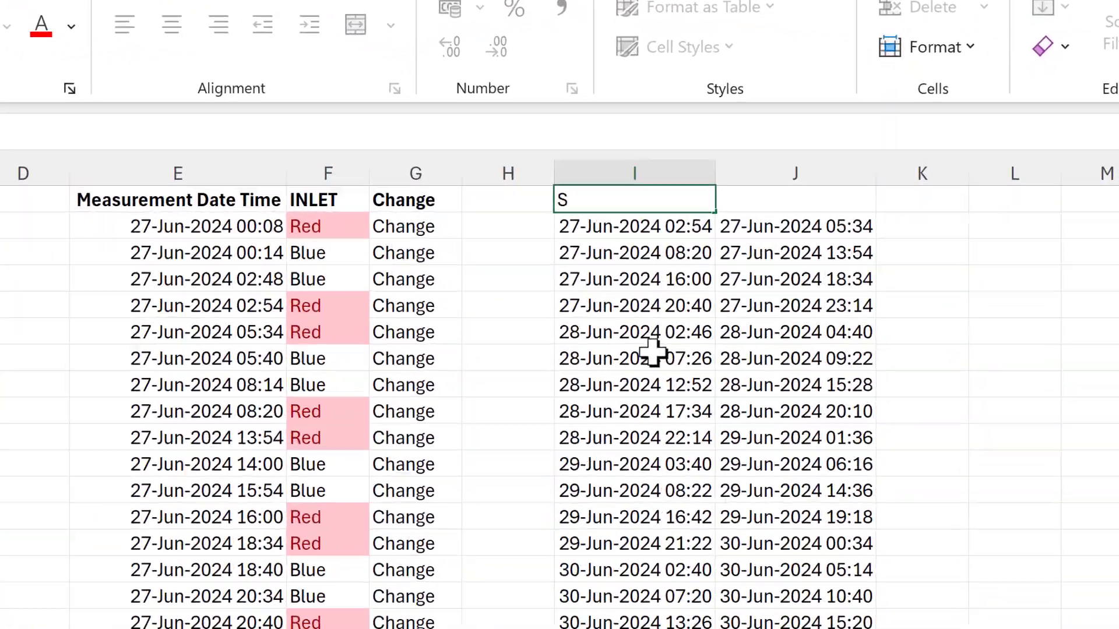
pyautogui.write('rt Dat')
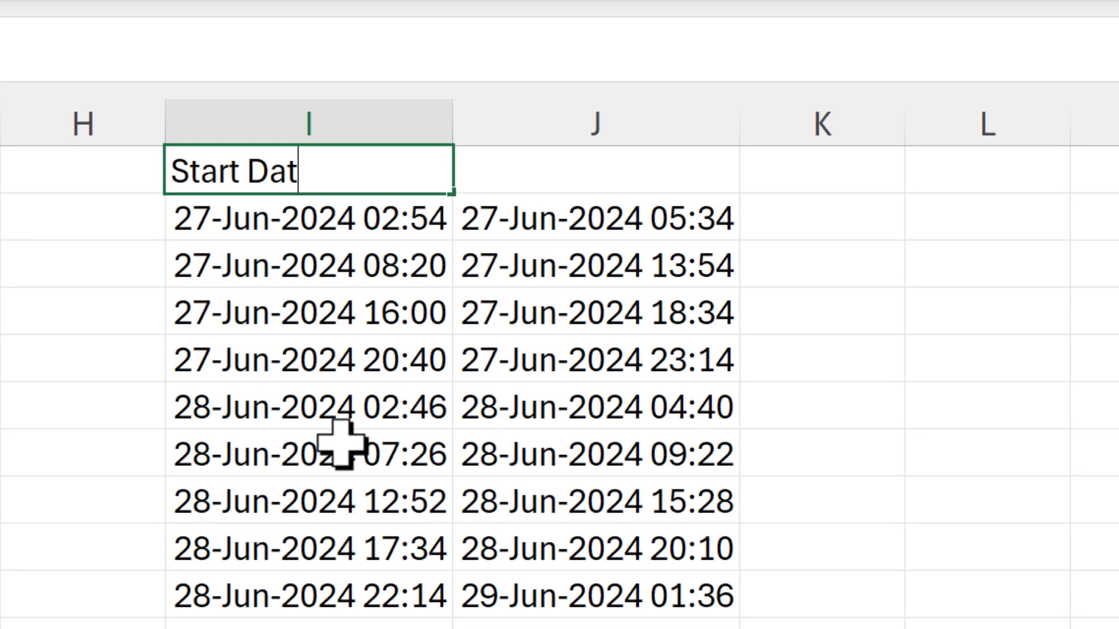
pyautogui.write('es')
pyautogui.press('Tab')
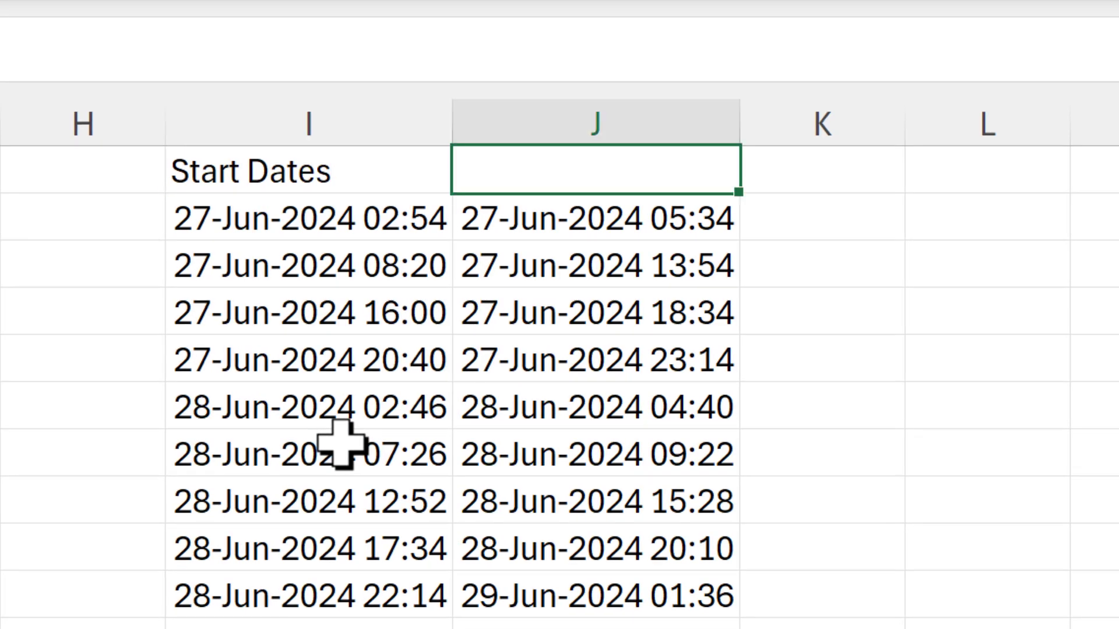
pyautogui.write('End Date')
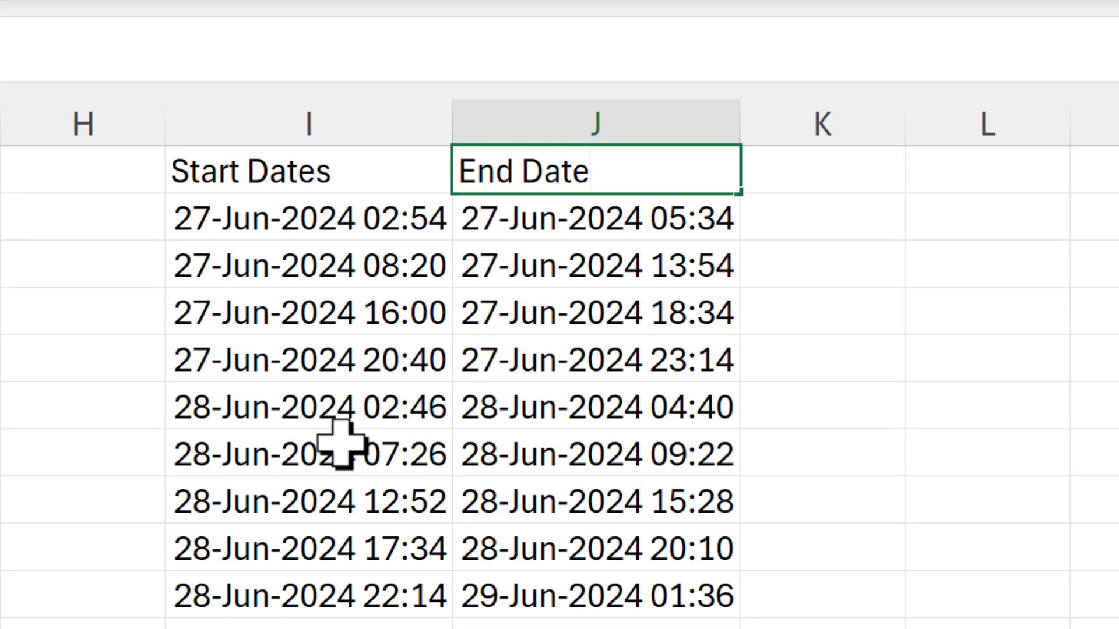
pyautogui.write('s')
pyautogui.press('Return')
pyautogui.moveTo(420, 175); pyautogui.dragTo(562, 175)
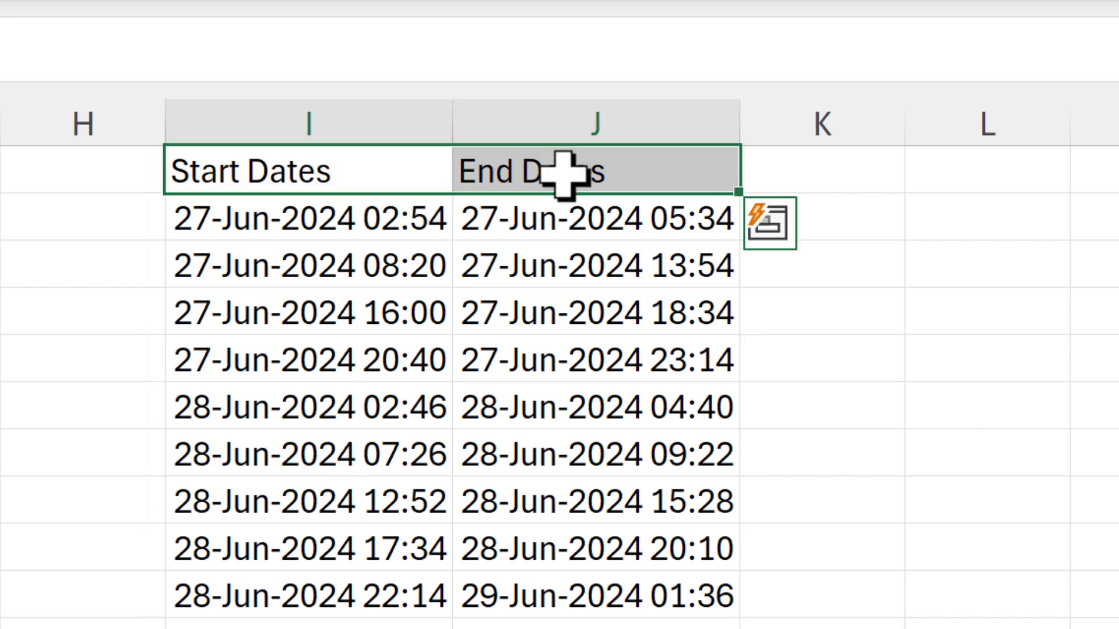
pyautogui.hotkey('ctrl', 'b')
pyautogui.click(411, 227)
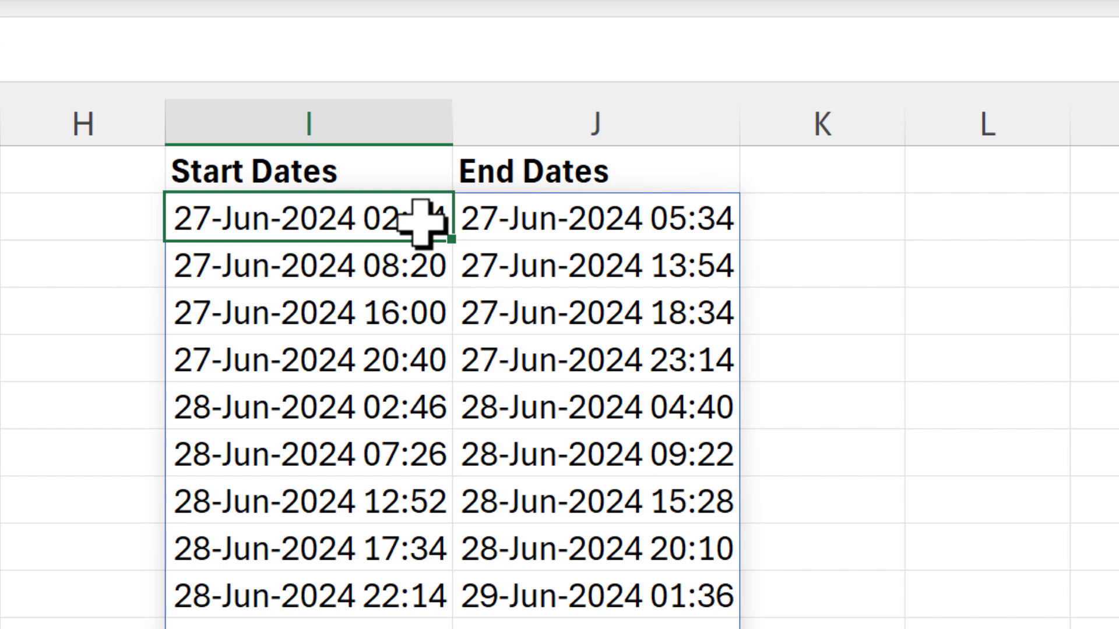
# - Check the first date pairs and enter the 'Red inlet' label in K2
pyautogui.click(637, 220)
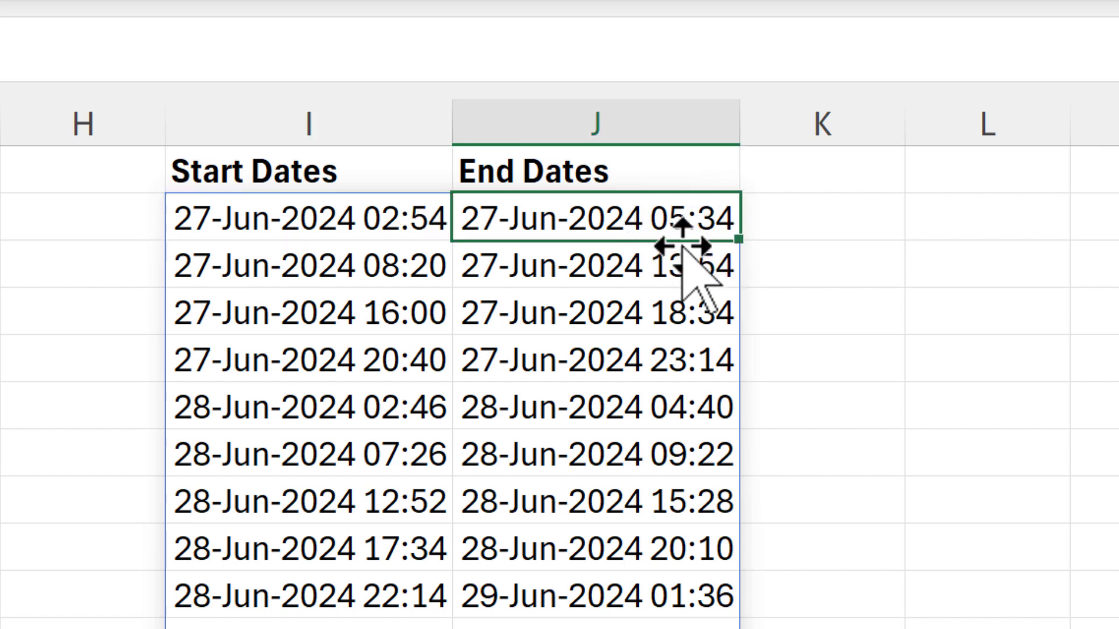
pyautogui.click(402, 265)
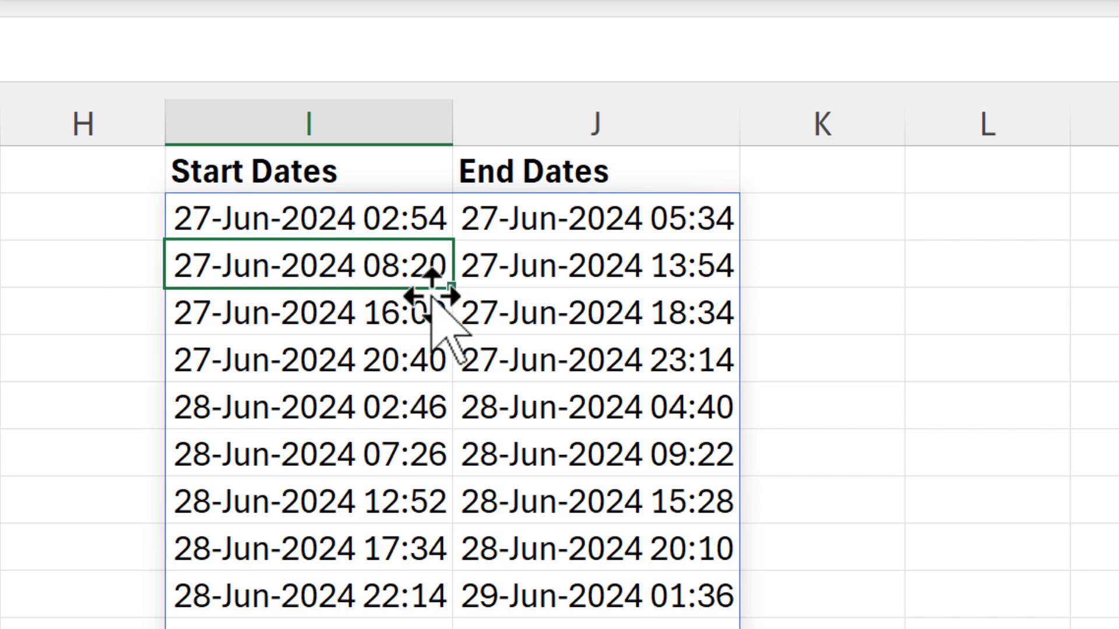
pyautogui.click(609, 281)
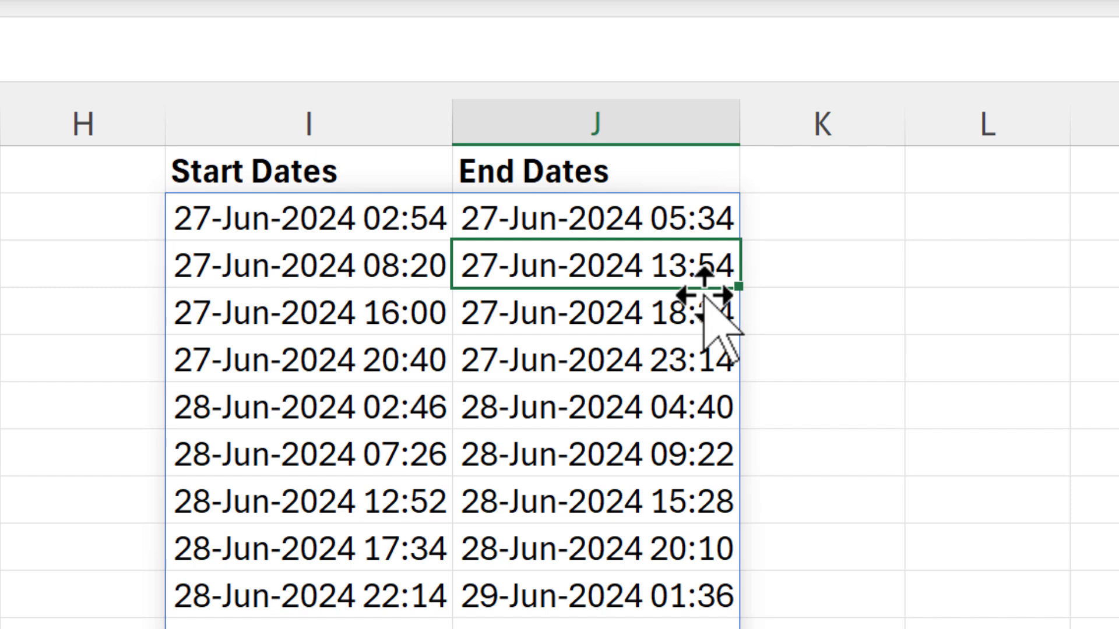
pyautogui.click(799, 220)
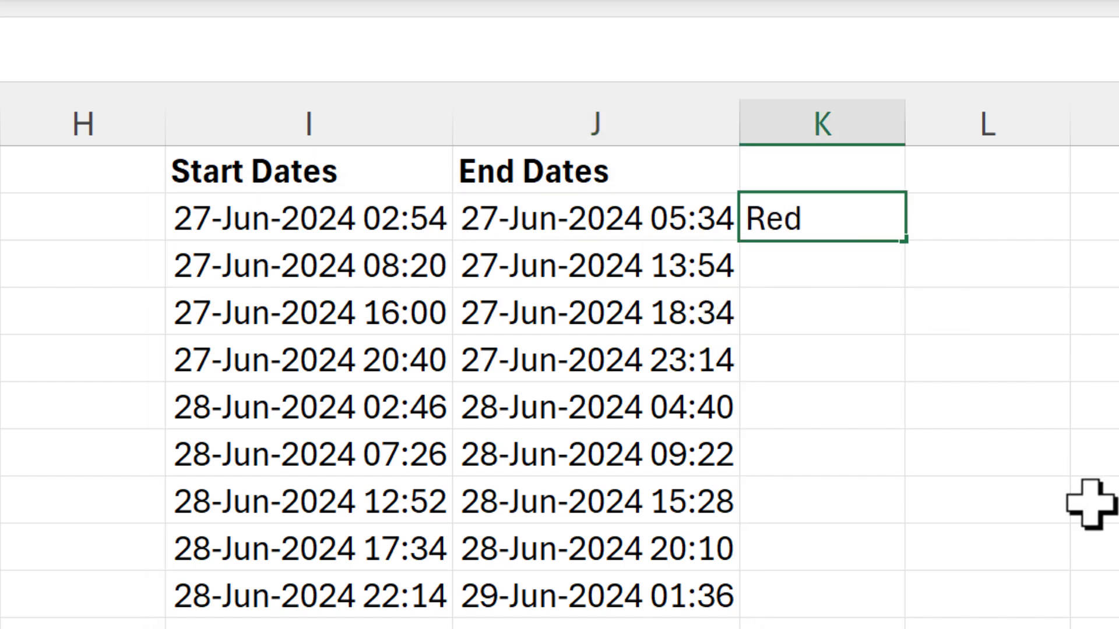
pyautogui.press('Return')
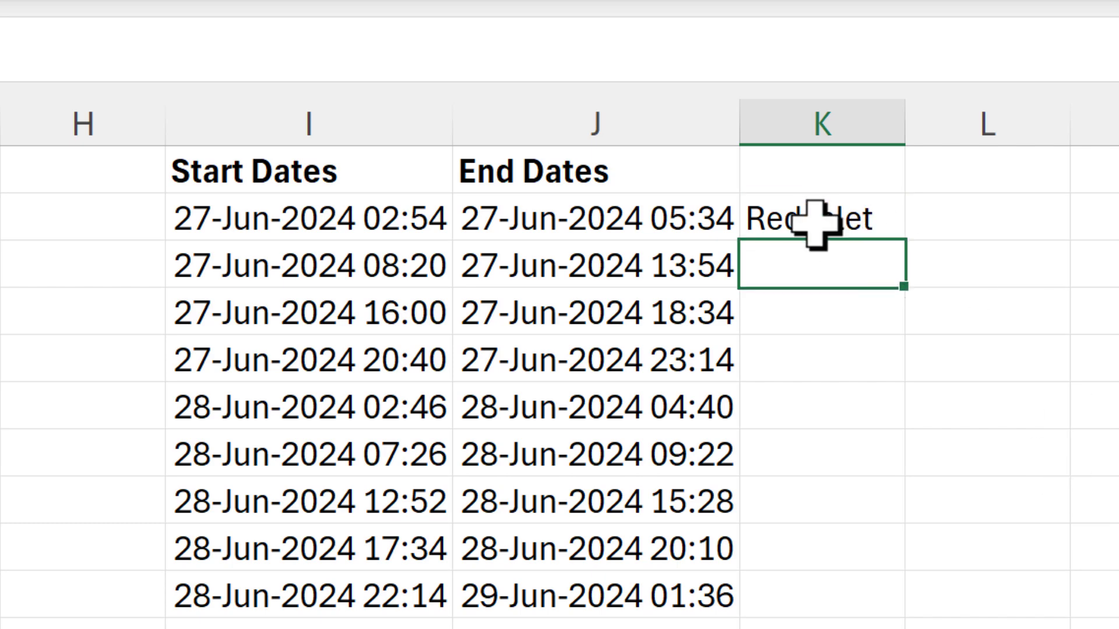
# - Fill 'Red inlet' down column K to the last row, whose end date is #N/A
pyautogui.click(812, 220)
pyautogui.doubleClick(909, 236)
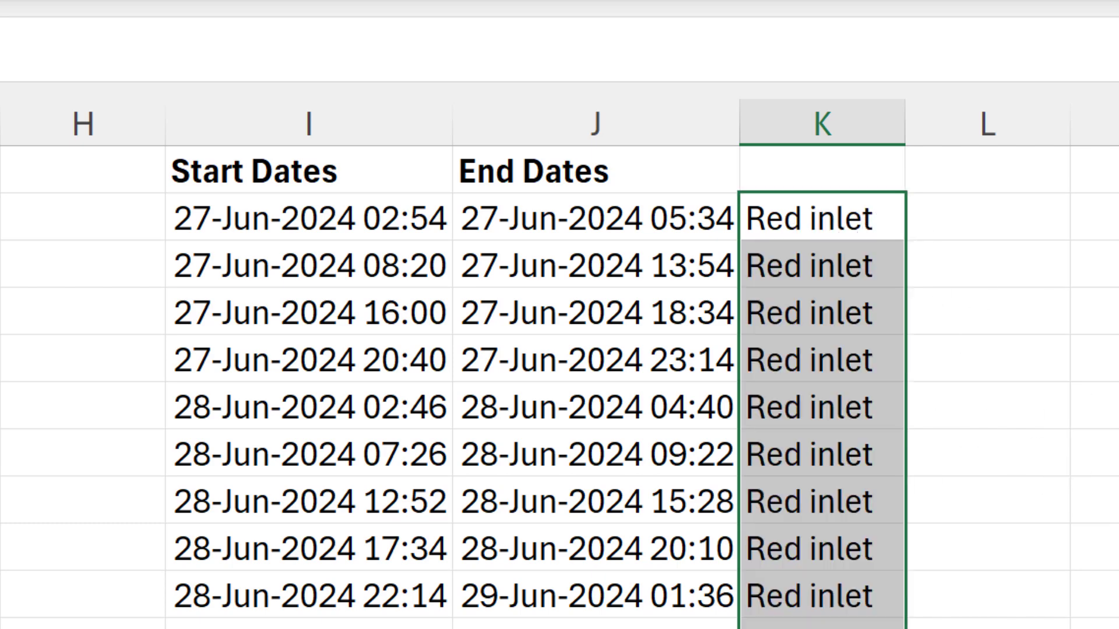
pyautogui.scroll(-9, 392, 500)
pyautogui.moveTo(431, 453); pyautogui.dragTo(789, 462)
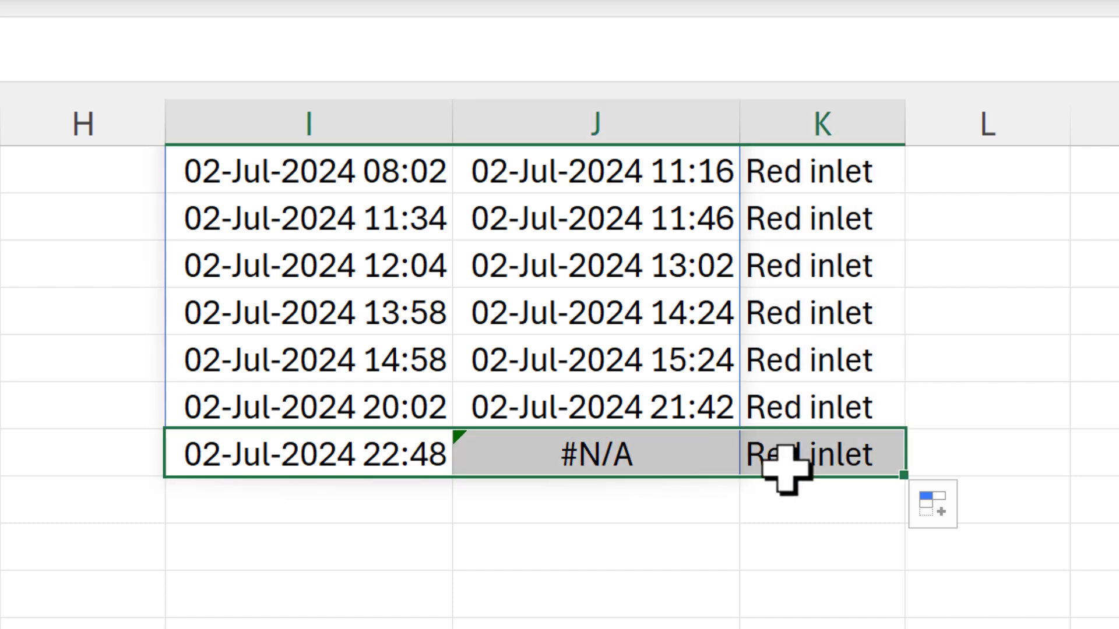
pyautogui.click(647, 457)
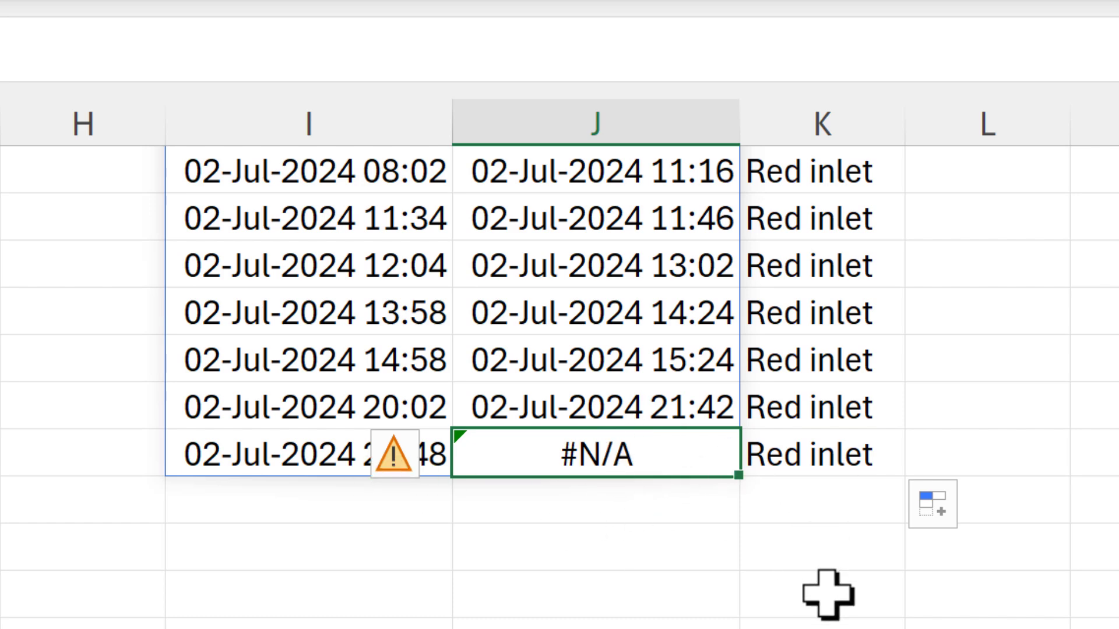
pyautogui.scroll(10, 826, 592)
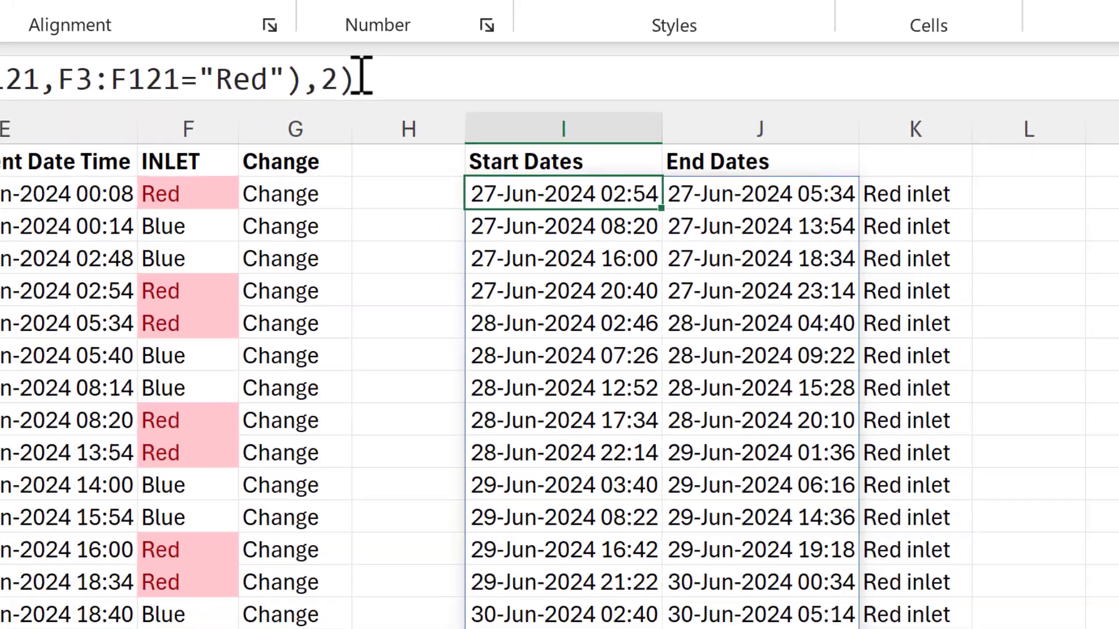
# - Change the paired-date formula's filter condition from "Red" to "Blue"
pyautogui.click(498, 97)
pyautogui.moveTo(536, 99); pyautogui.dragTo(517, 108)
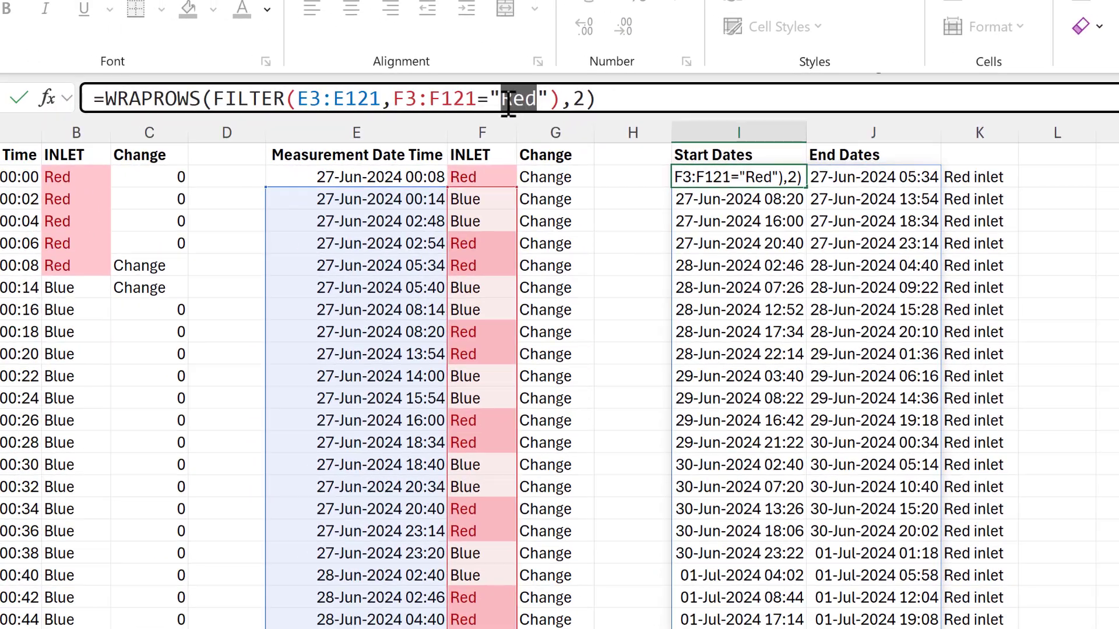
pyautogui.write('B')
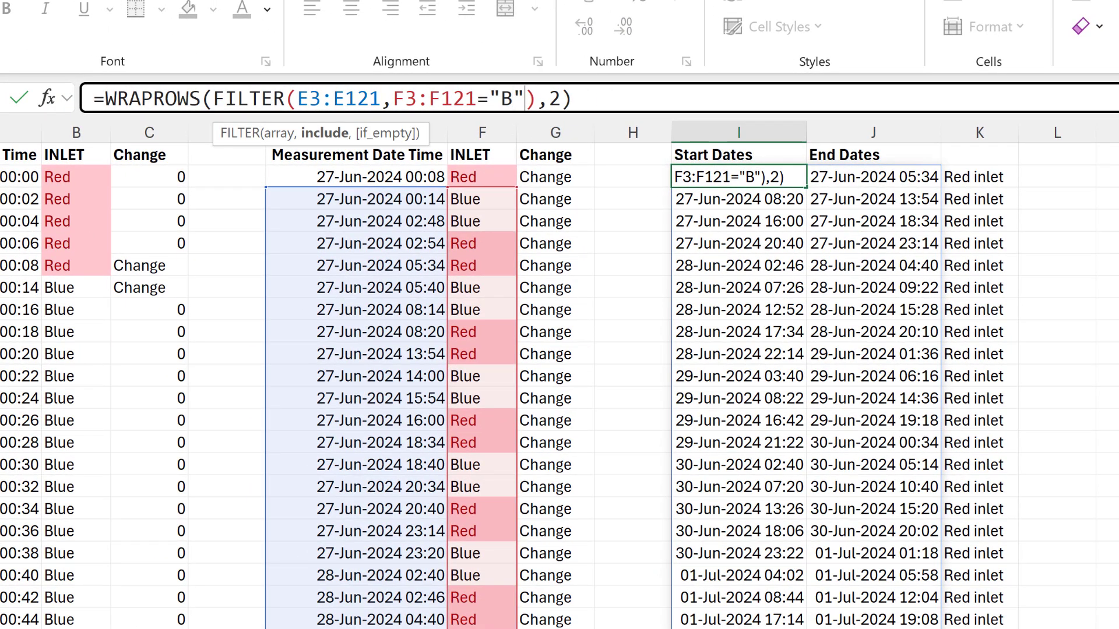
pyautogui.write('lue')
pyautogui.press('Return')
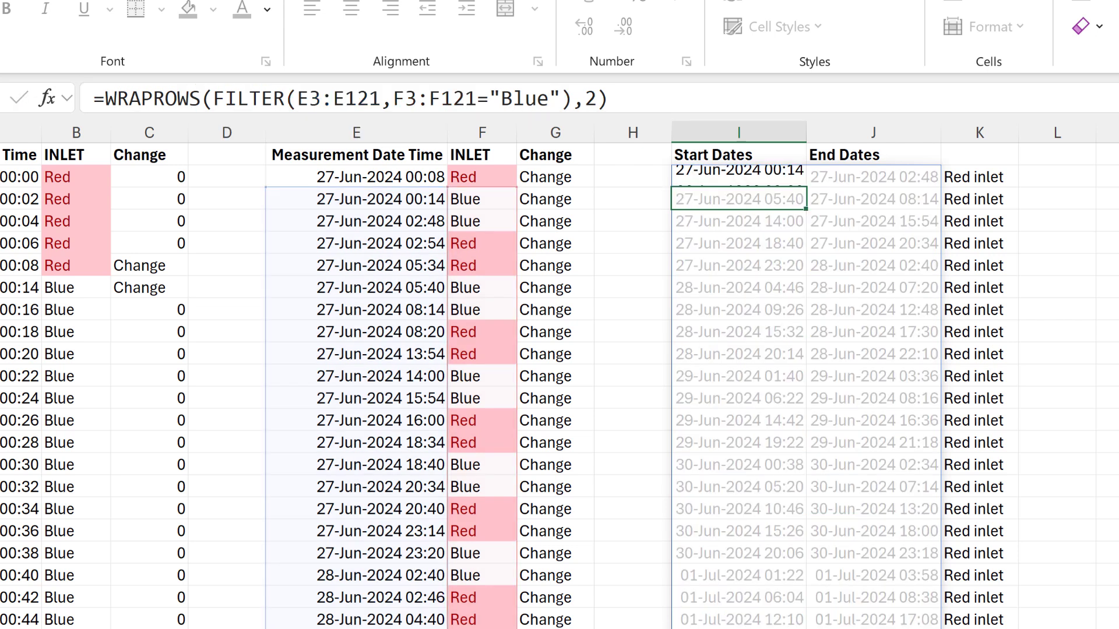
# - Label K2 'Blue inlet' and fill it down the whole column
pyautogui.click(969, 176)
pyautogui.write('Blu')
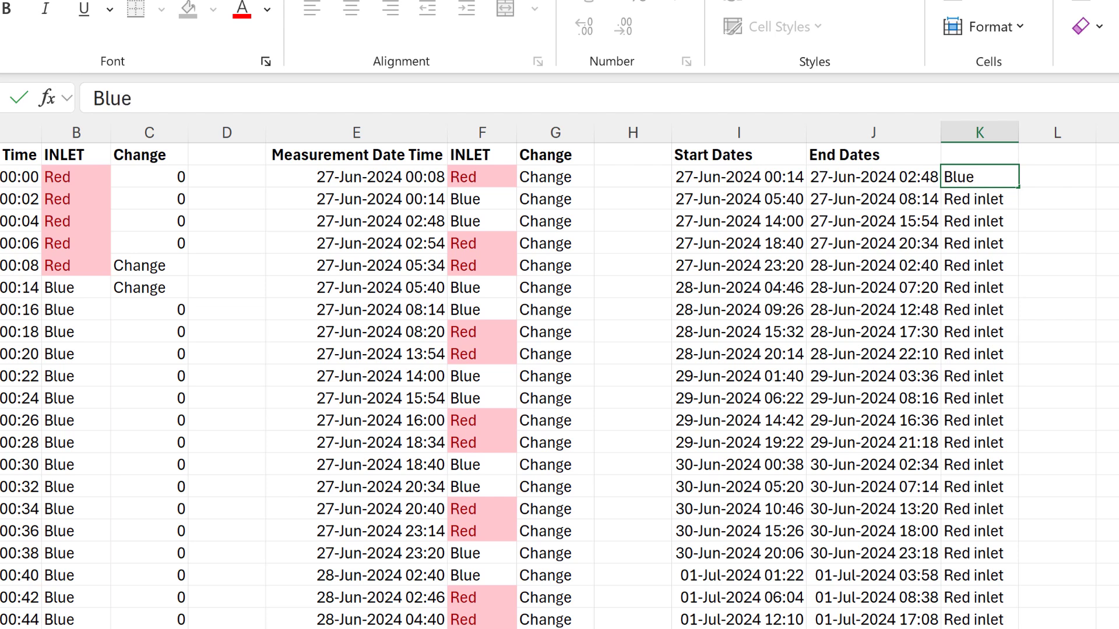
pyautogui.press('Down')
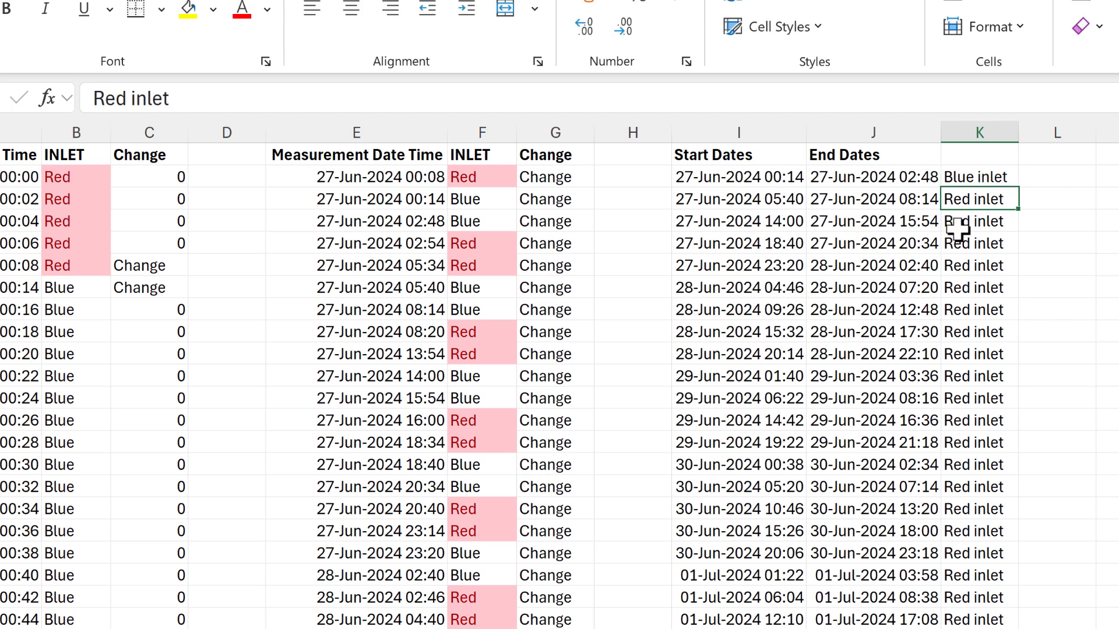
pyautogui.click(1007, 177)
pyautogui.doubleClick(1020, 188)
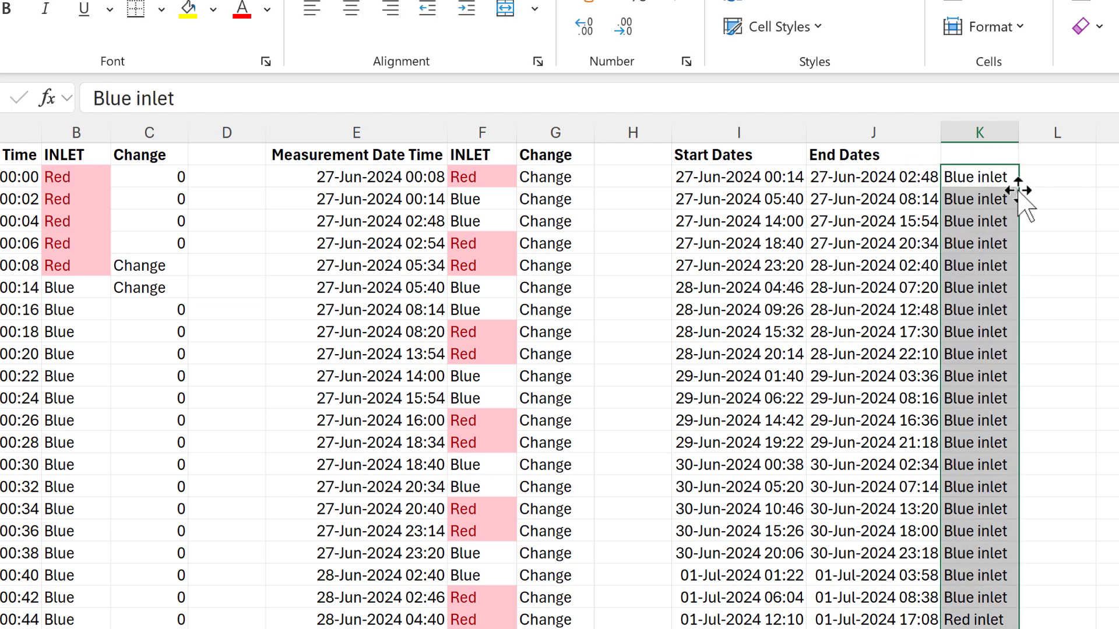
pyautogui.moveTo(752, 177); pyautogui.dragTo(856, 177)
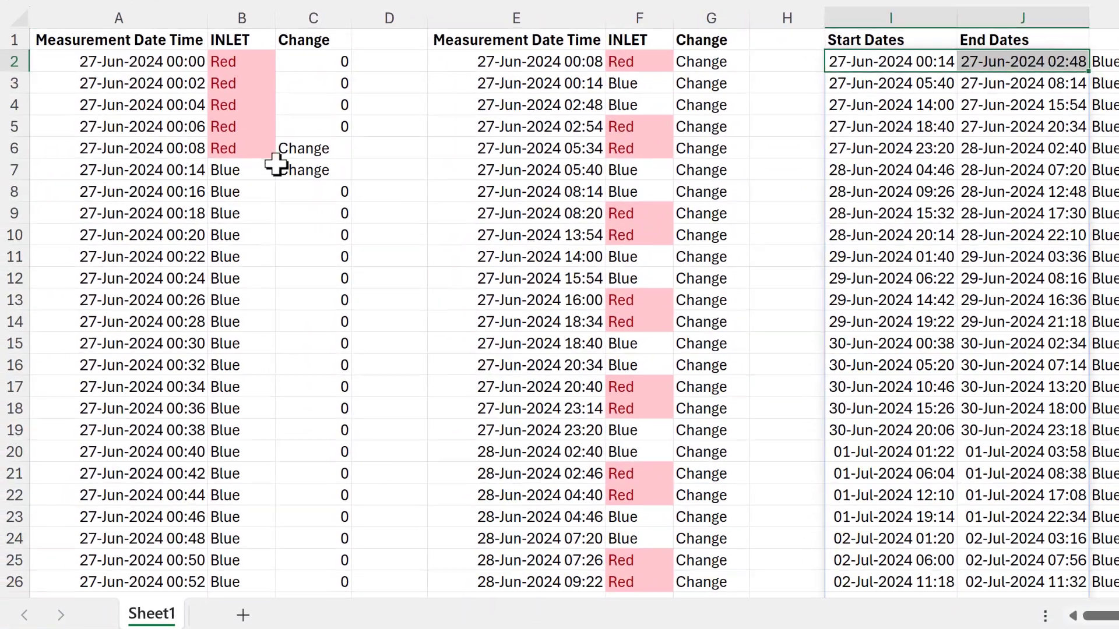
pyautogui.moveTo(116, 169); pyautogui.dragTo(307, 164)
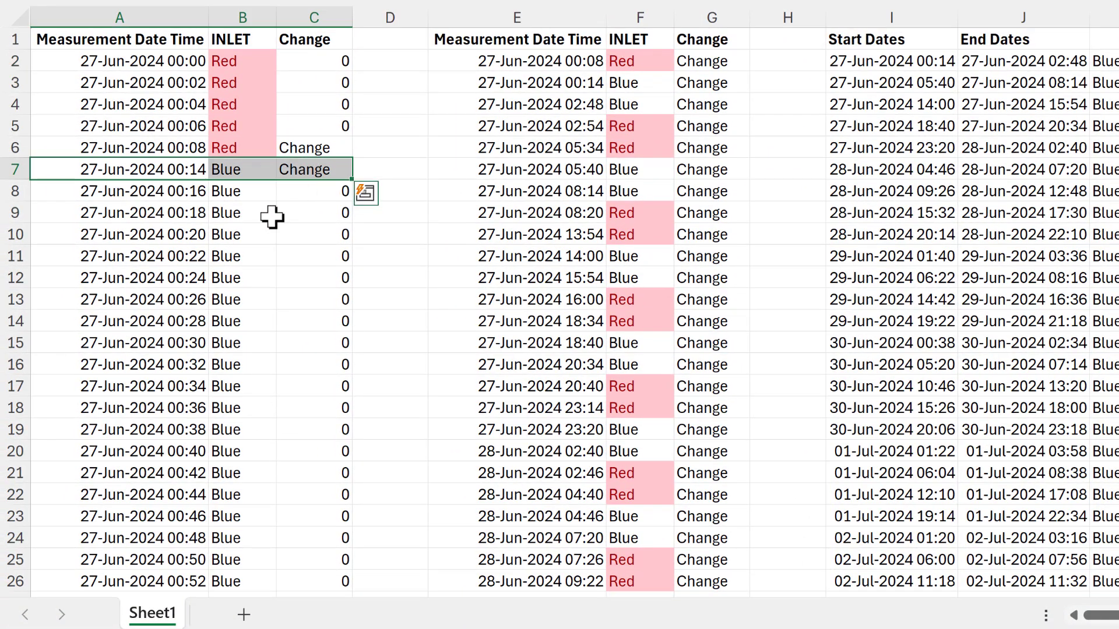
pyautogui.click(239, 210)
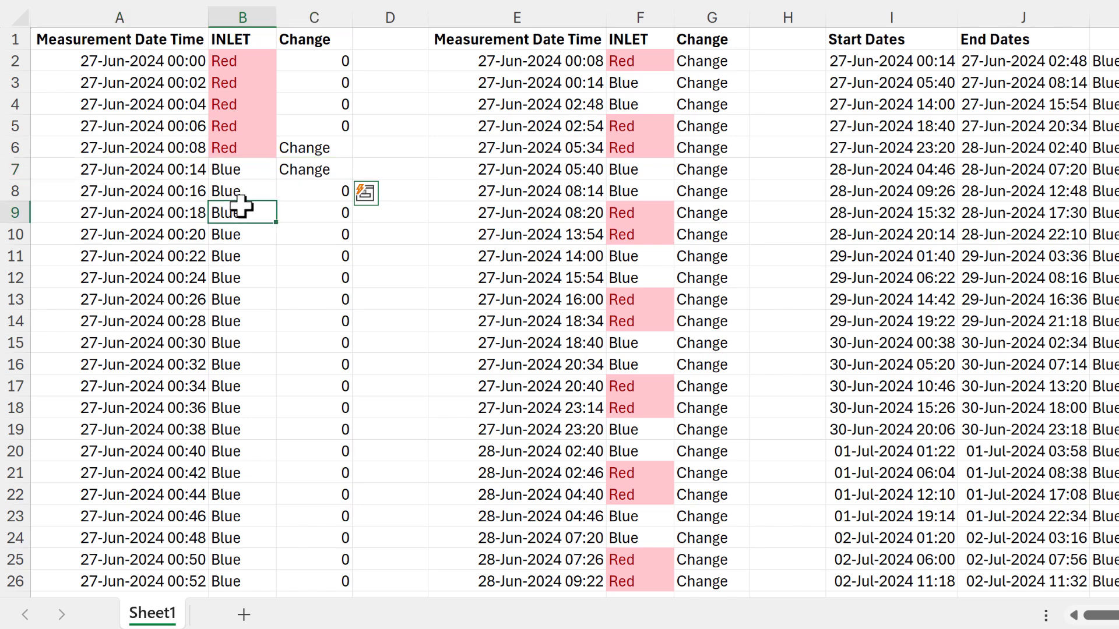
pyautogui.scroll(-4, 229, 282)
pyautogui.scroll(-10, 233, 272)
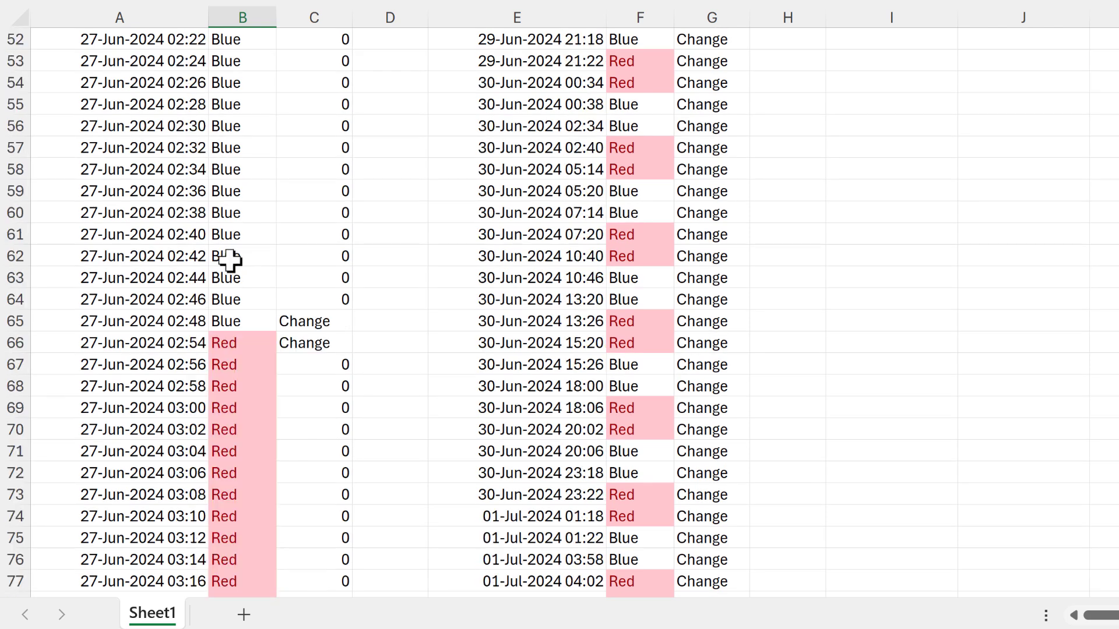
pyautogui.moveTo(198, 191); pyautogui.dragTo(287, 190)
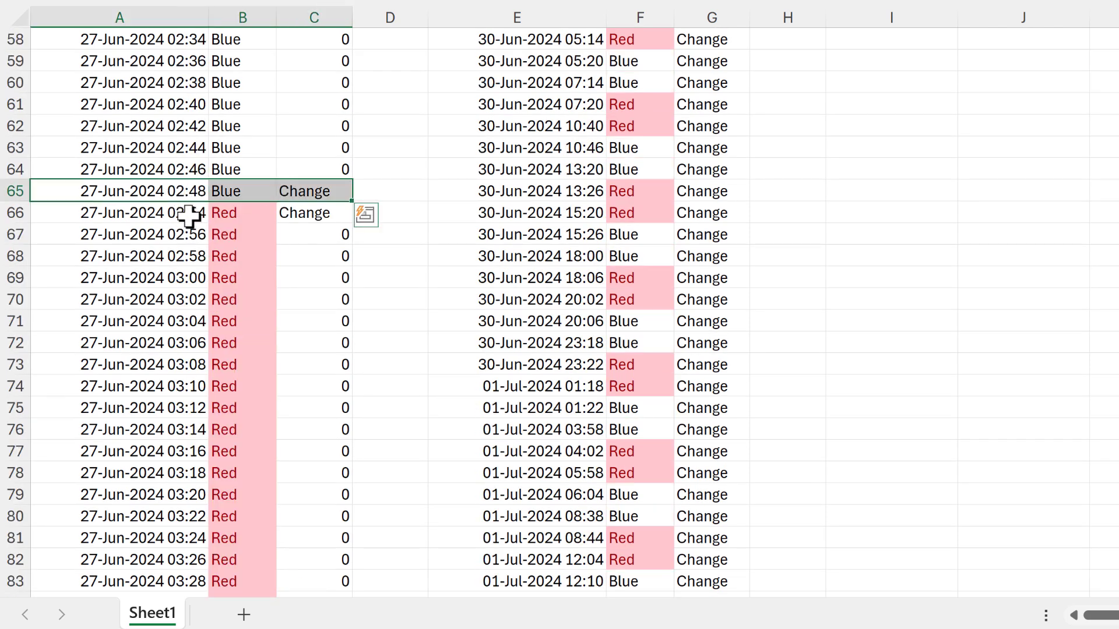
pyautogui.click(1116, 169)
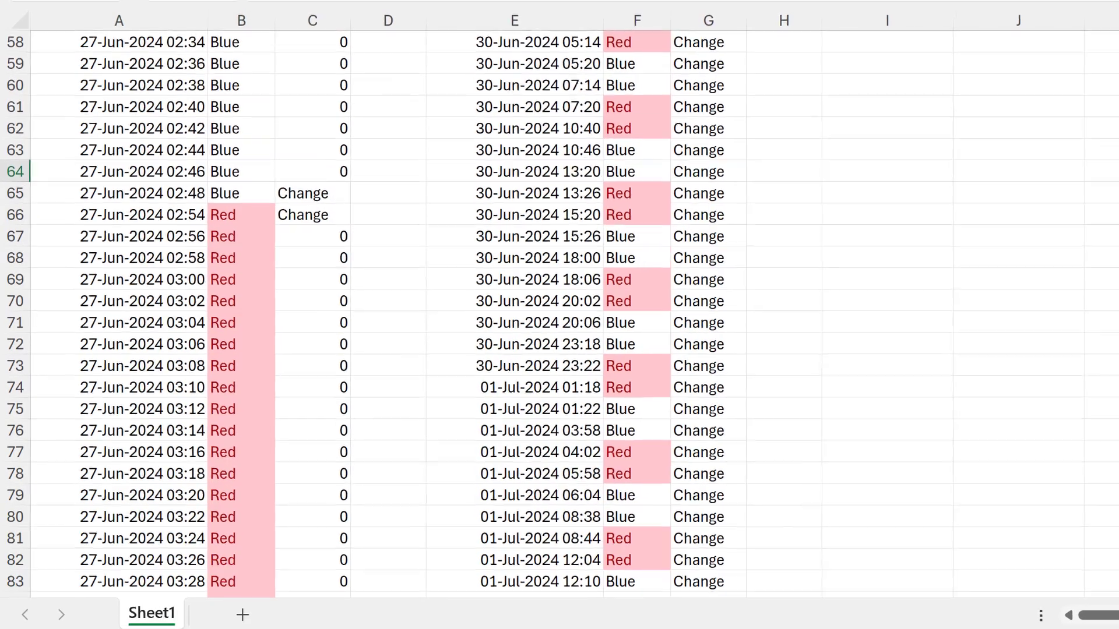
pyautogui.scroll(6, 559, 315)
pyautogui.scroll(13, 1110, 239)
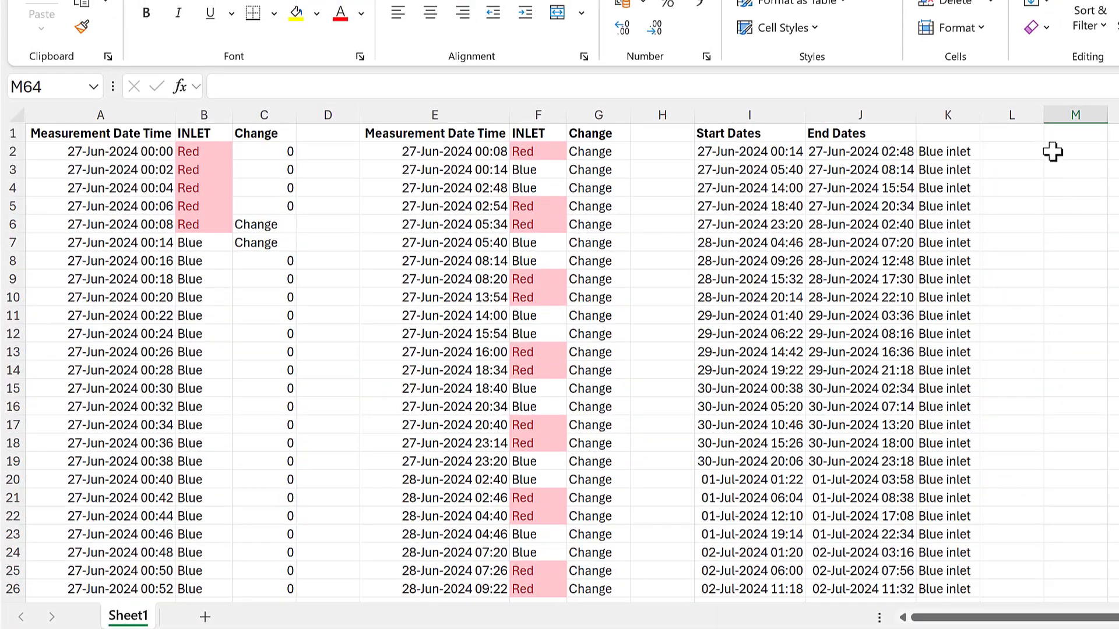
pyautogui.click(1060, 153)
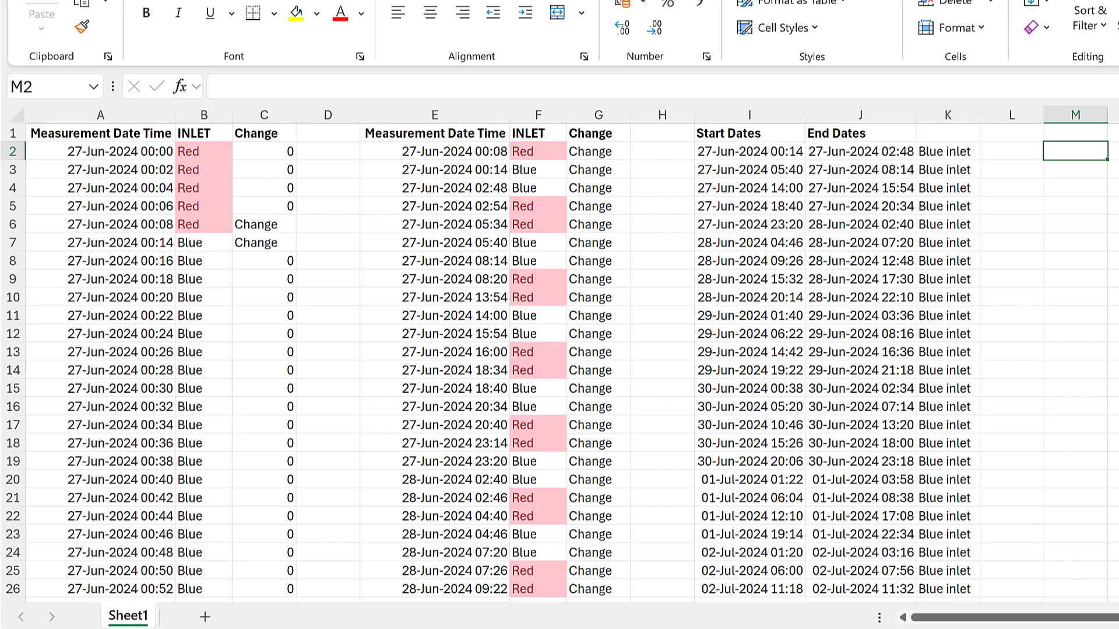